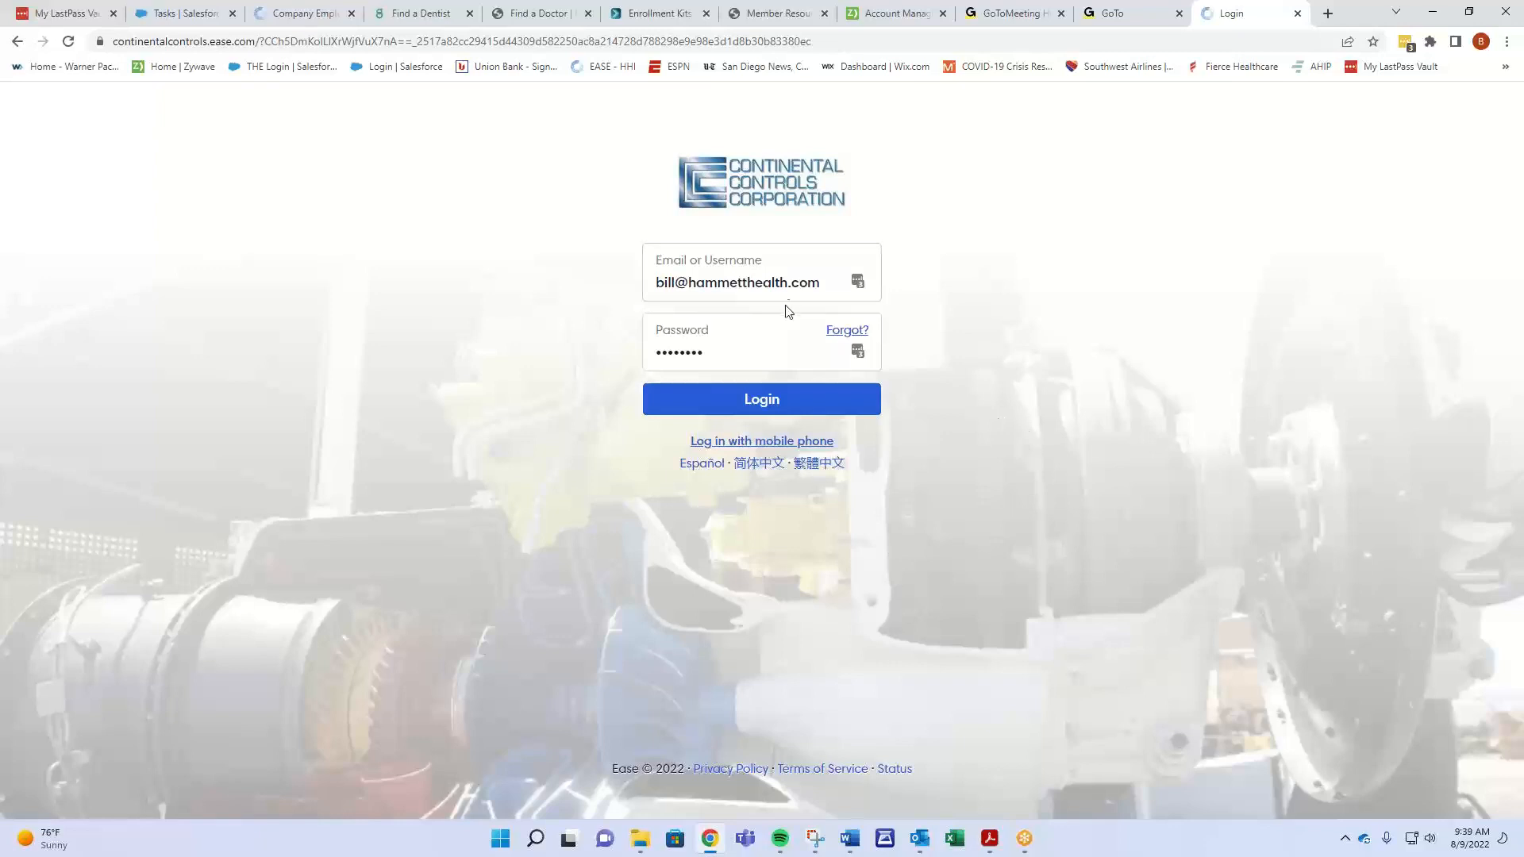
# - Log in to the benefits portal and start open enrollment to reach the Overview step
pyautogui.click(768, 399)
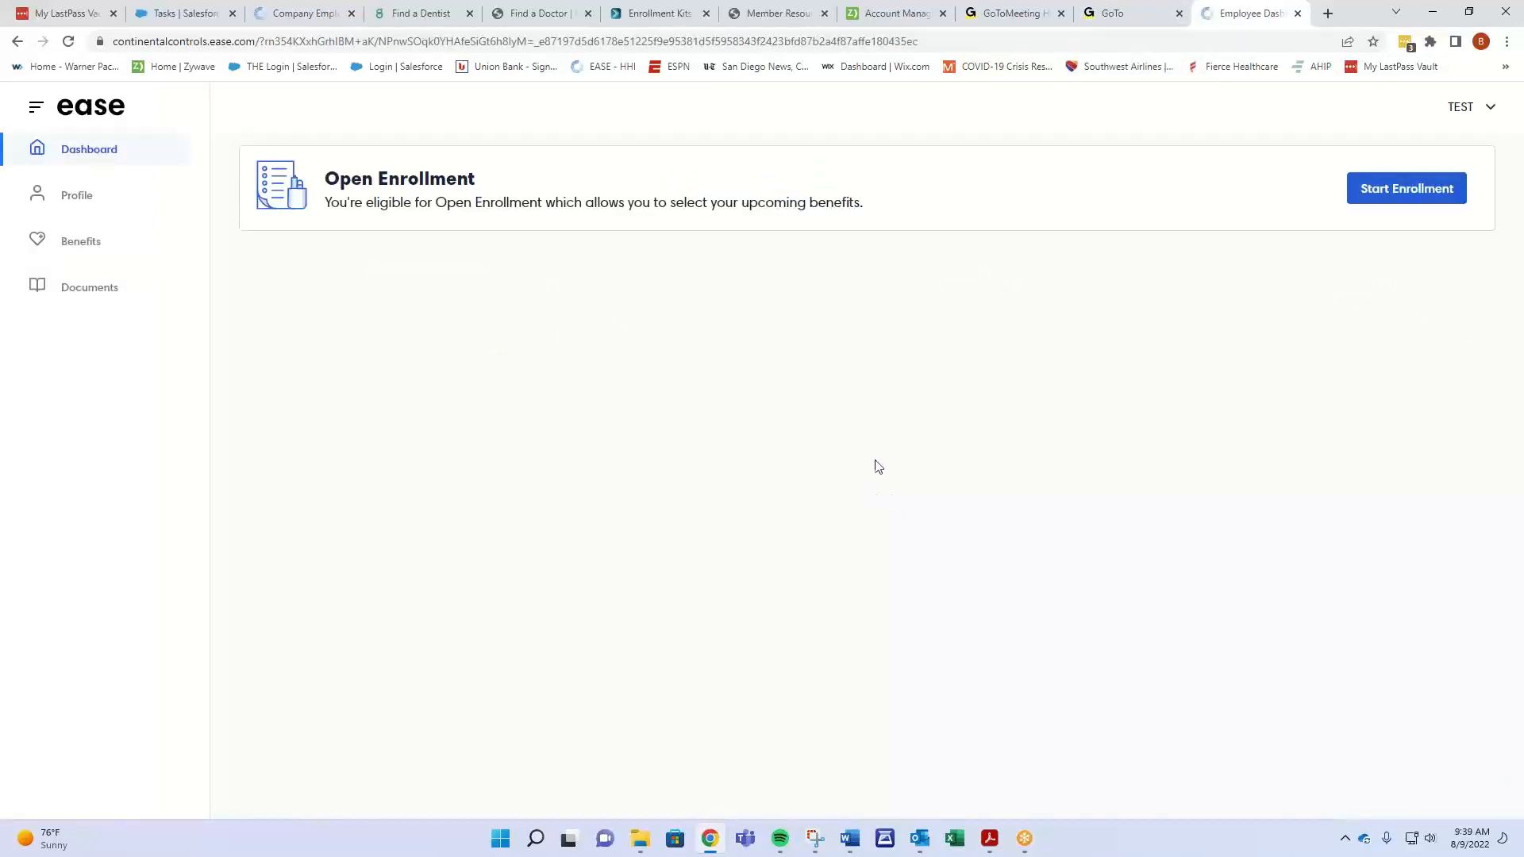
pyautogui.click(1405, 199)
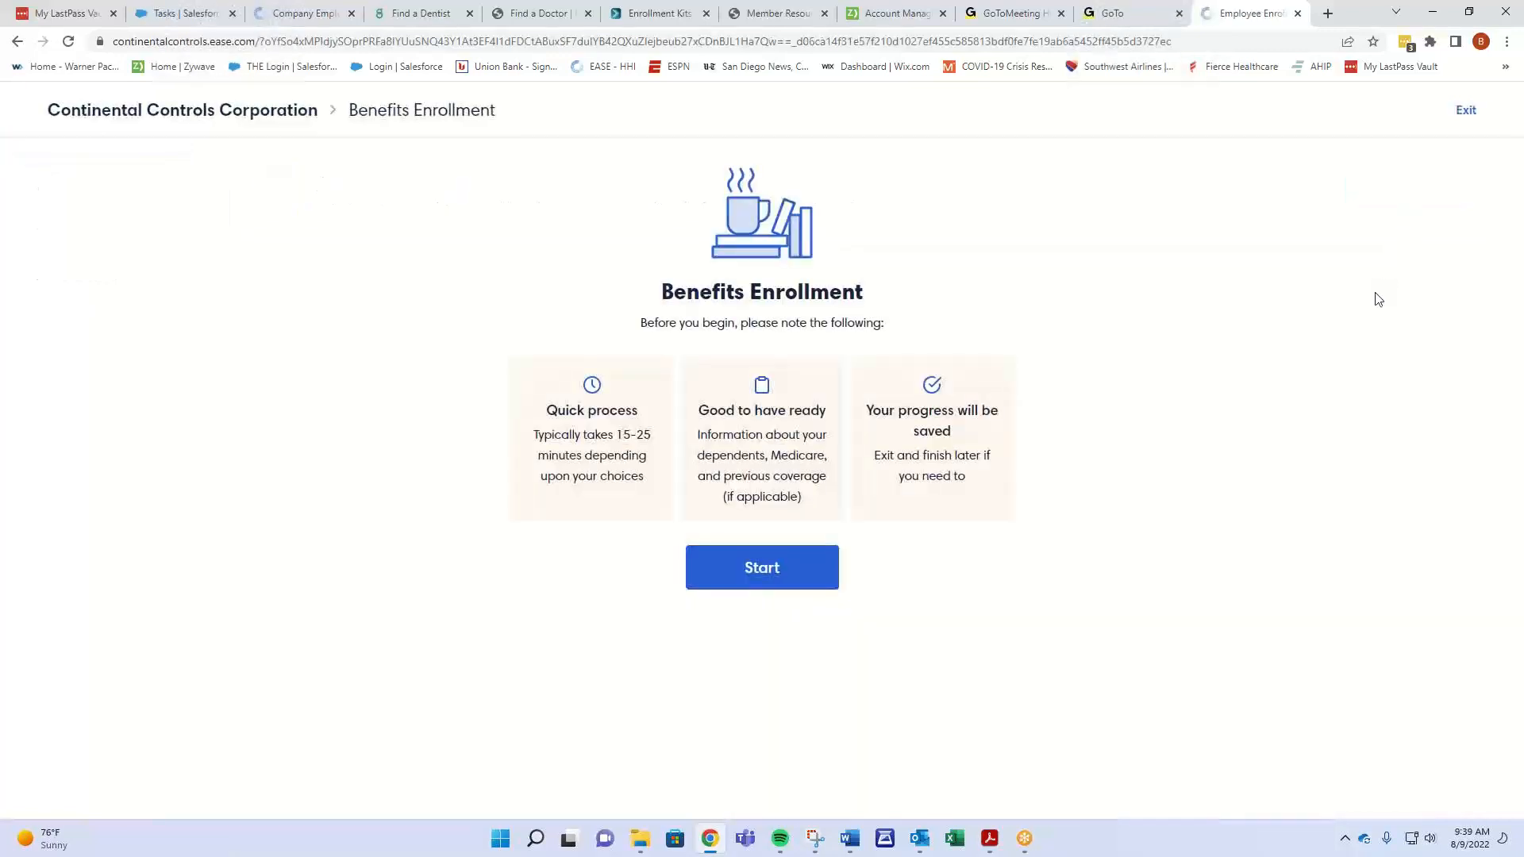
pyautogui.click(755, 586)
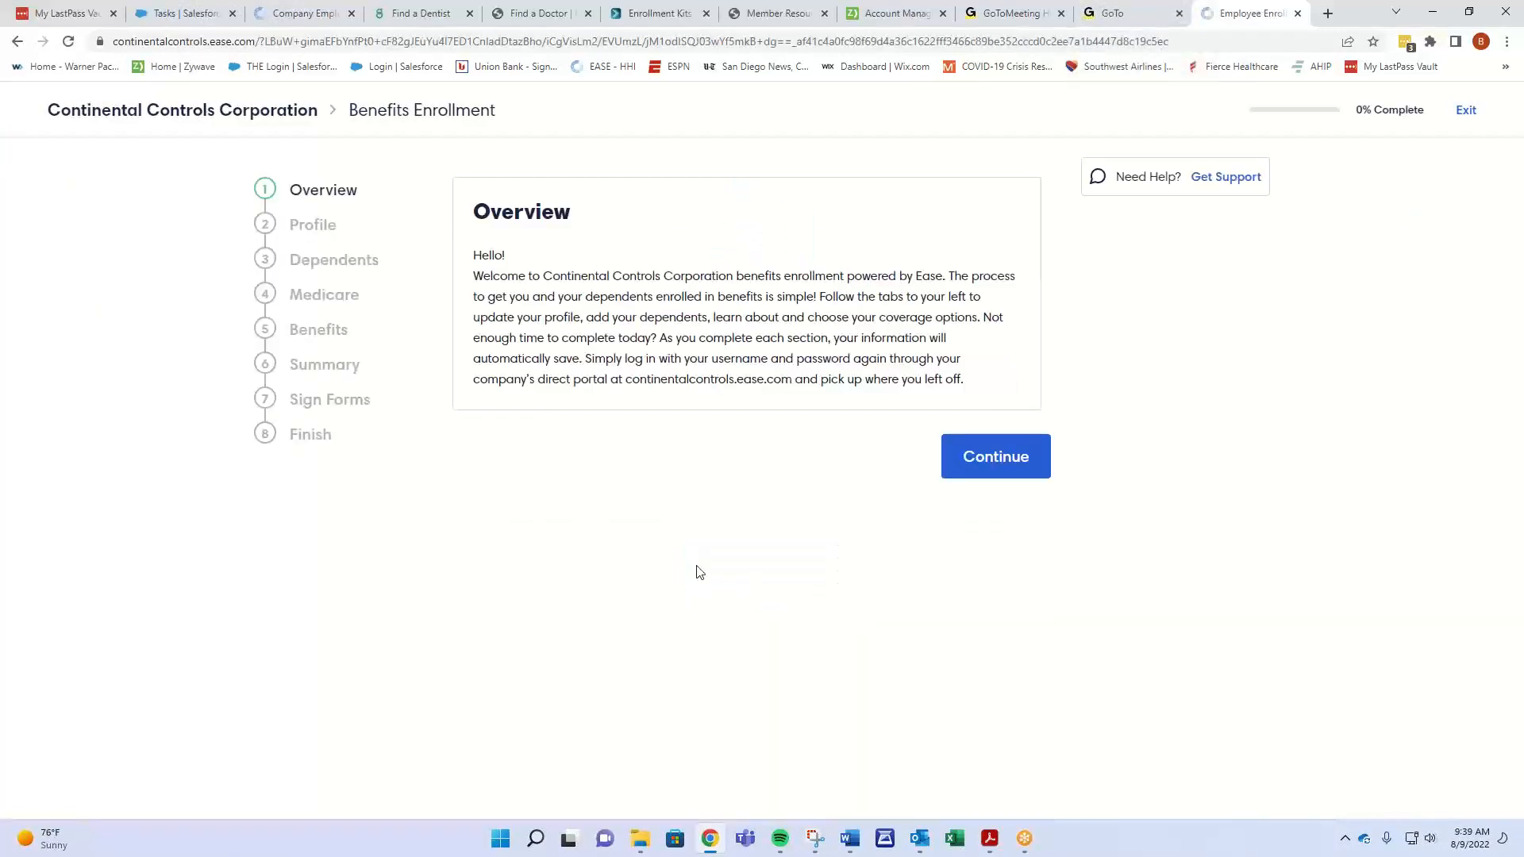
# - Accept the Profile, Dependents (spouse and child) and Medicare pages unchanged to reach Medical Plan
pyautogui.click(976, 462)
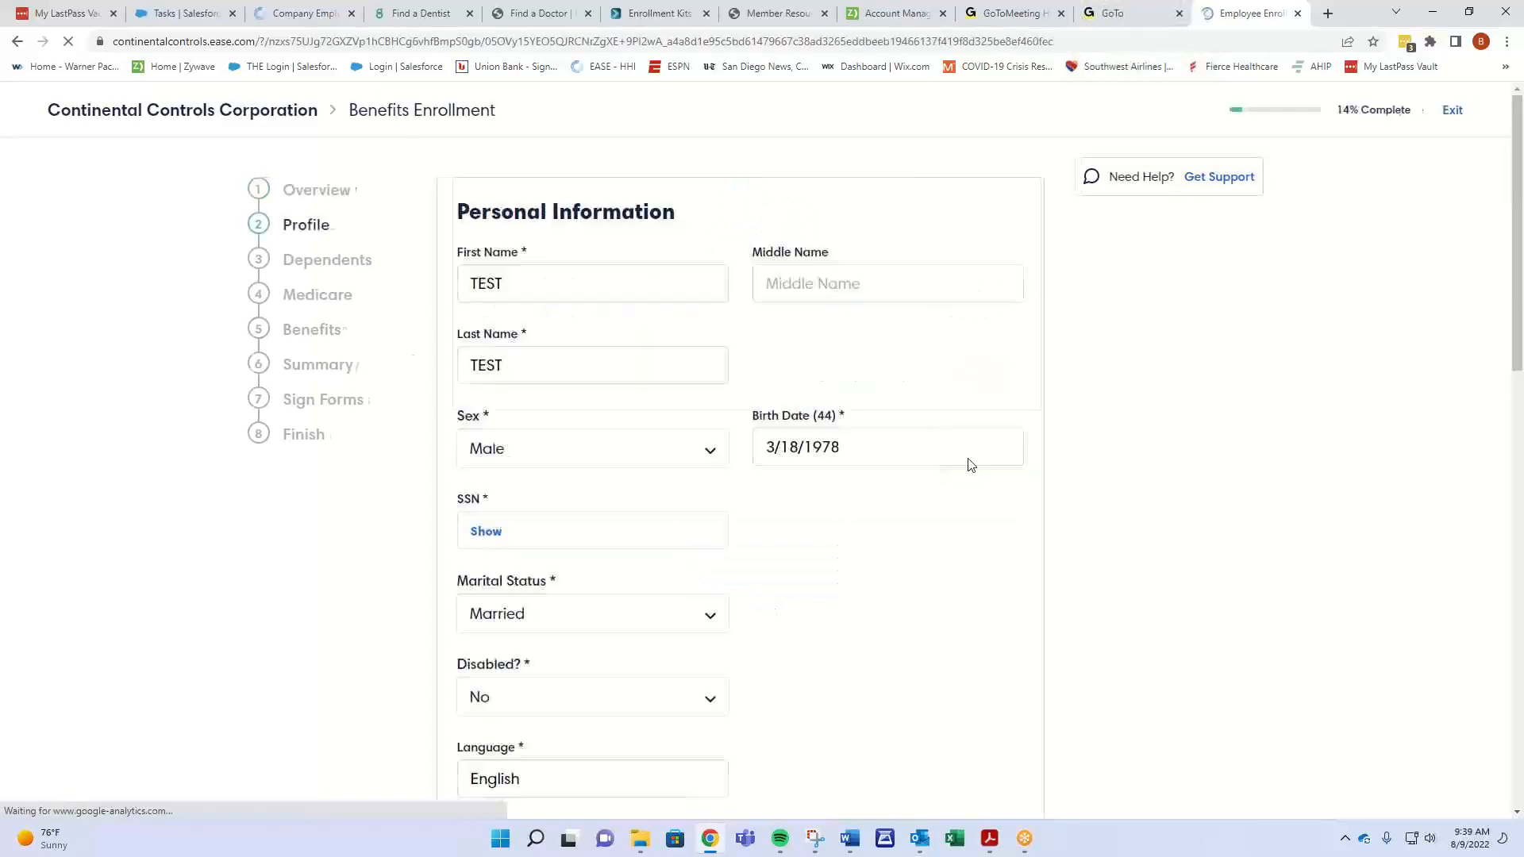
pyautogui.scroll(-9, 725, 568)
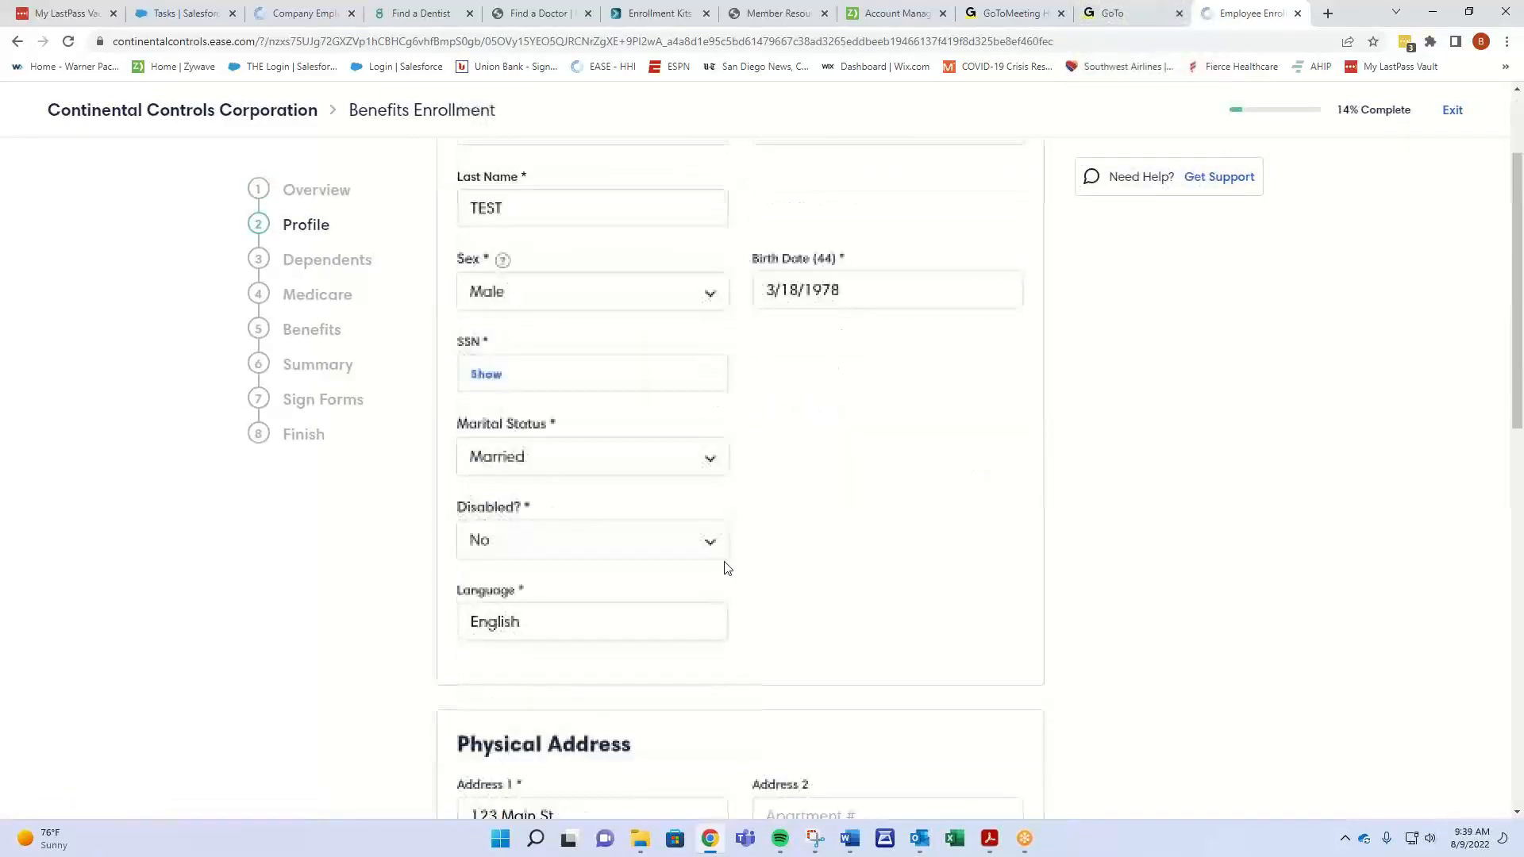
pyautogui.scroll(-4, 720, 572)
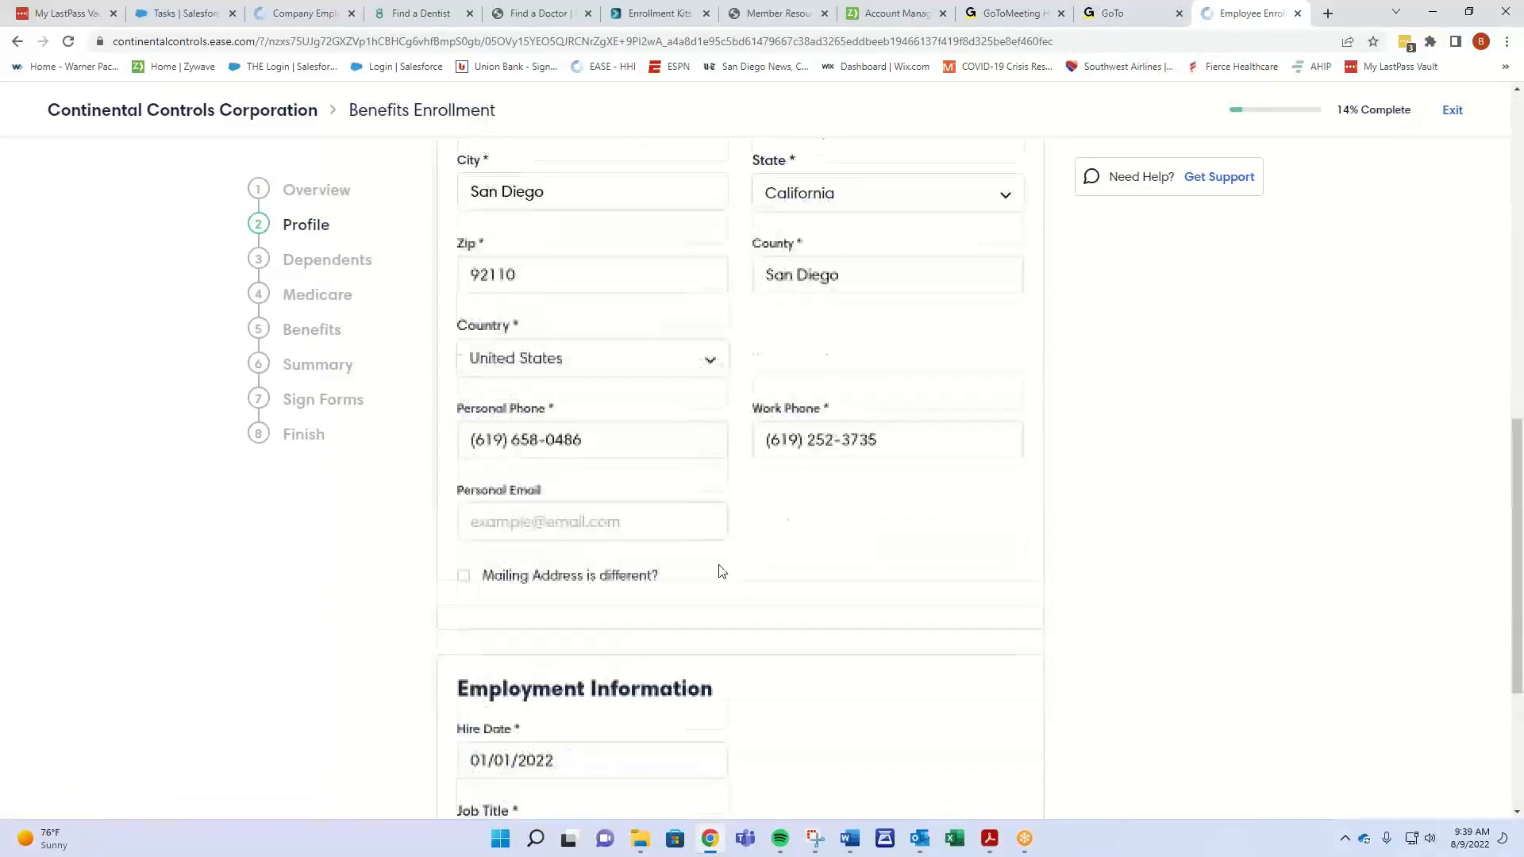
pyautogui.scroll(-2, 675, 478)
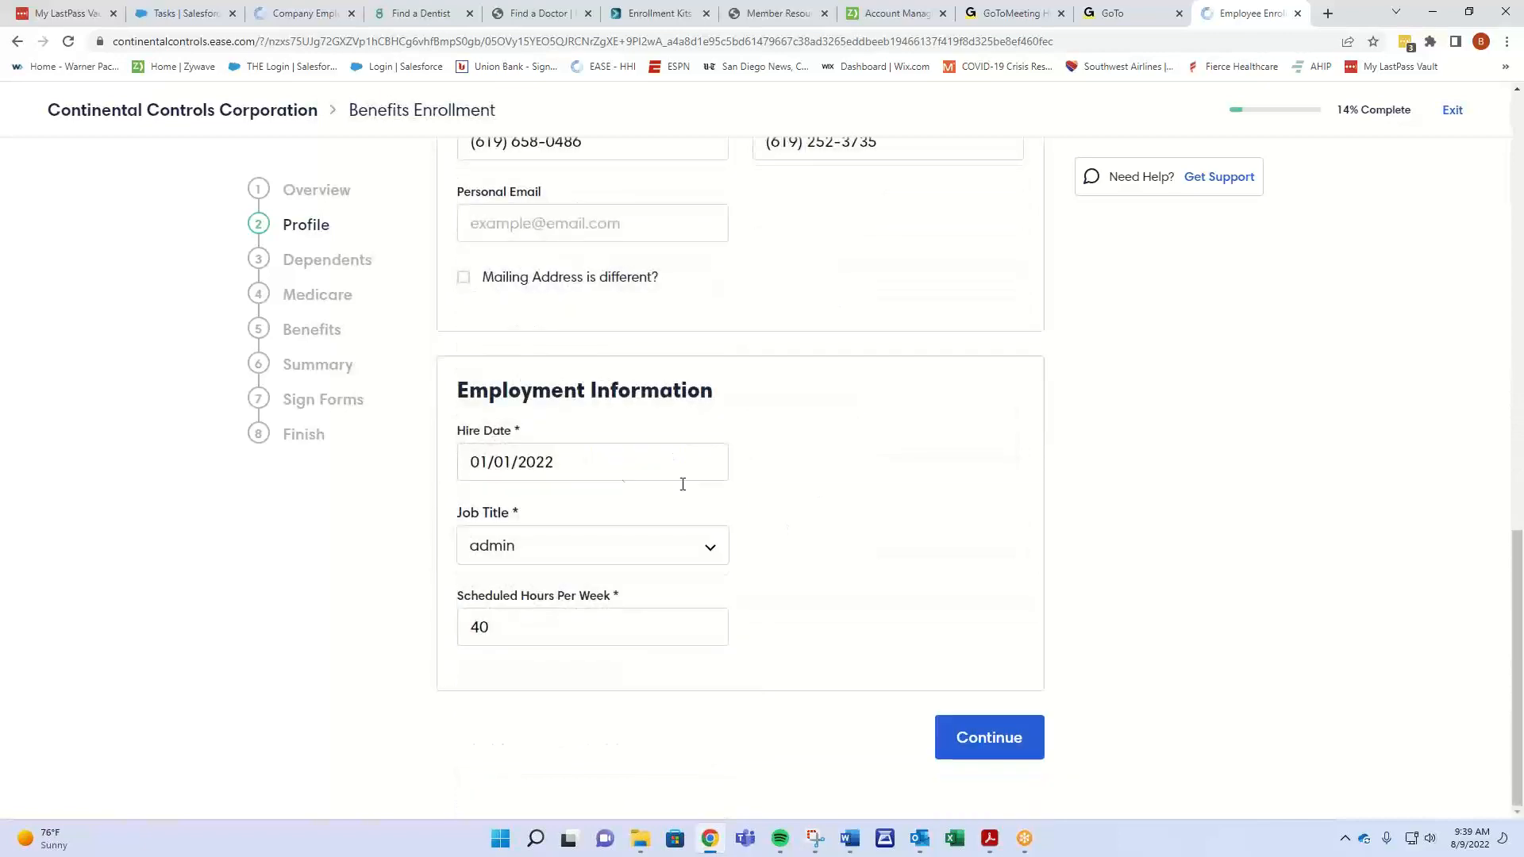
pyautogui.click(975, 738)
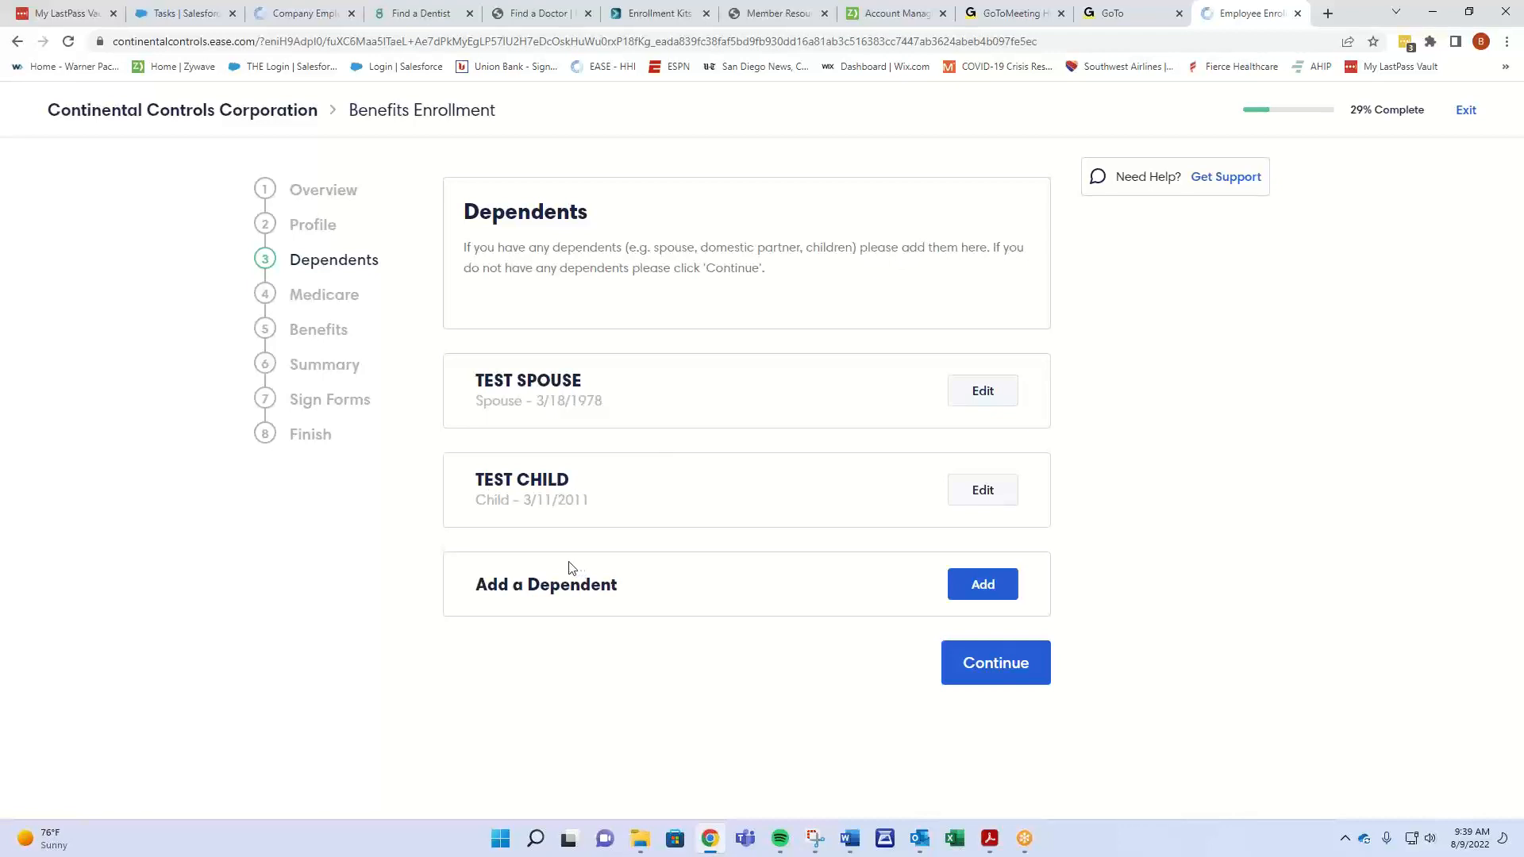
pyautogui.click(998, 667)
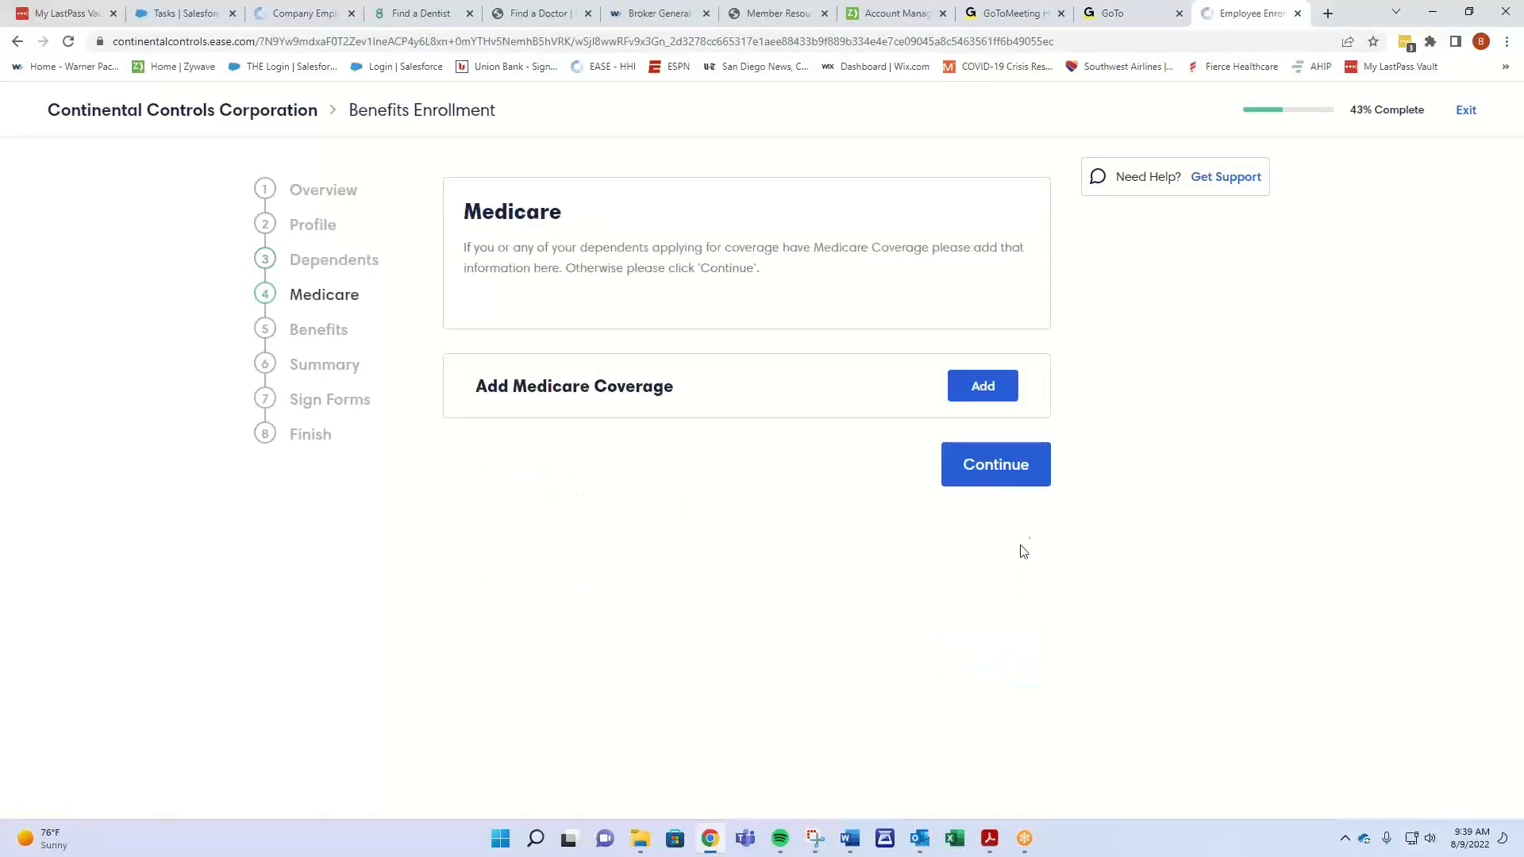
pyautogui.click(1013, 473)
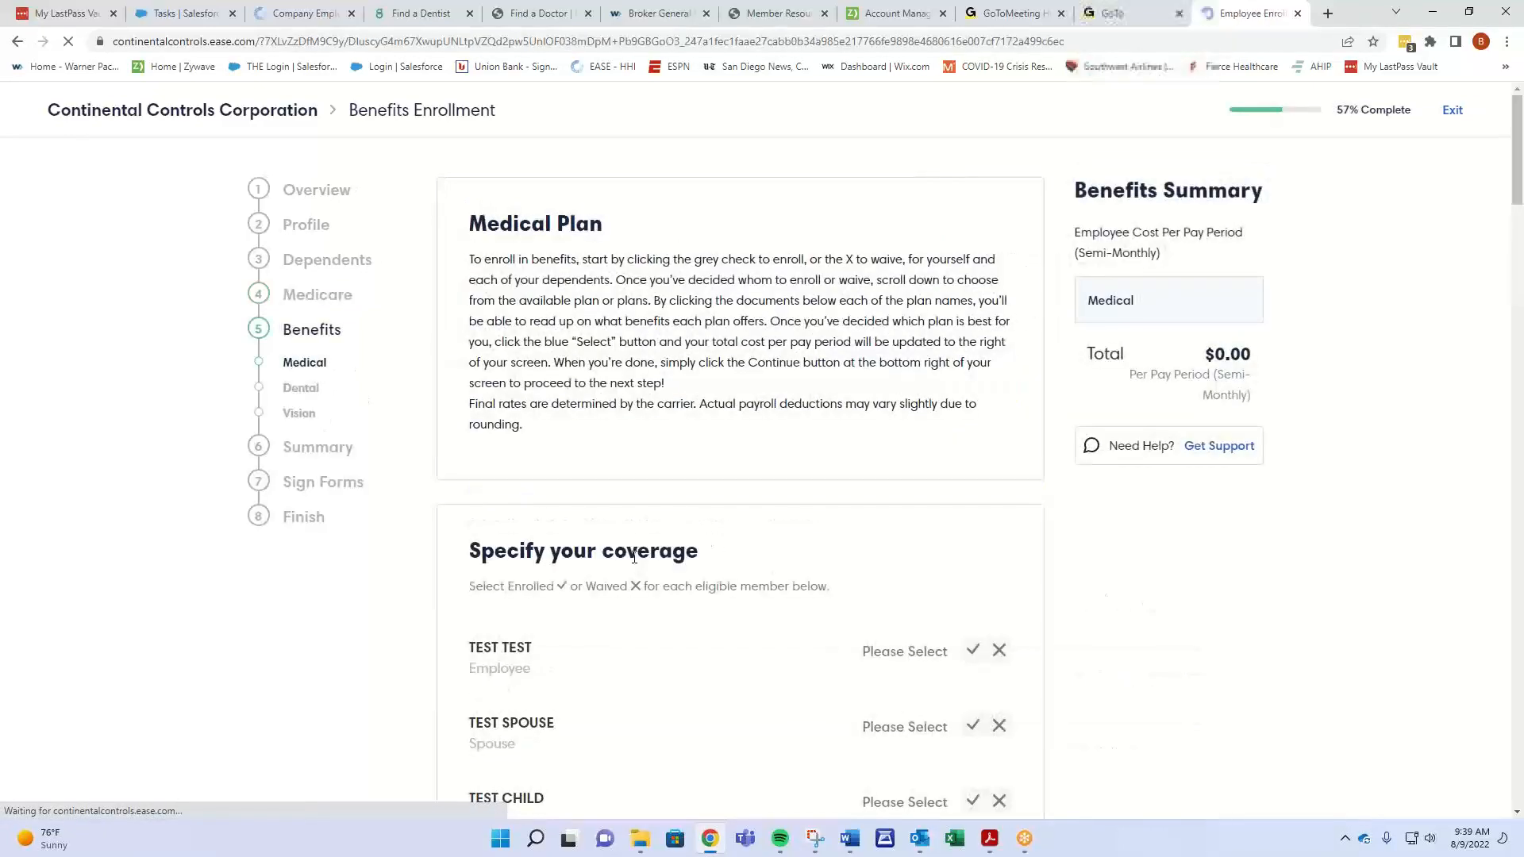
# - Enroll TEST TEST and TEST SPOUSE in medical coverage and waive TEST CHILD
pyautogui.scroll(-2, 391, 649)
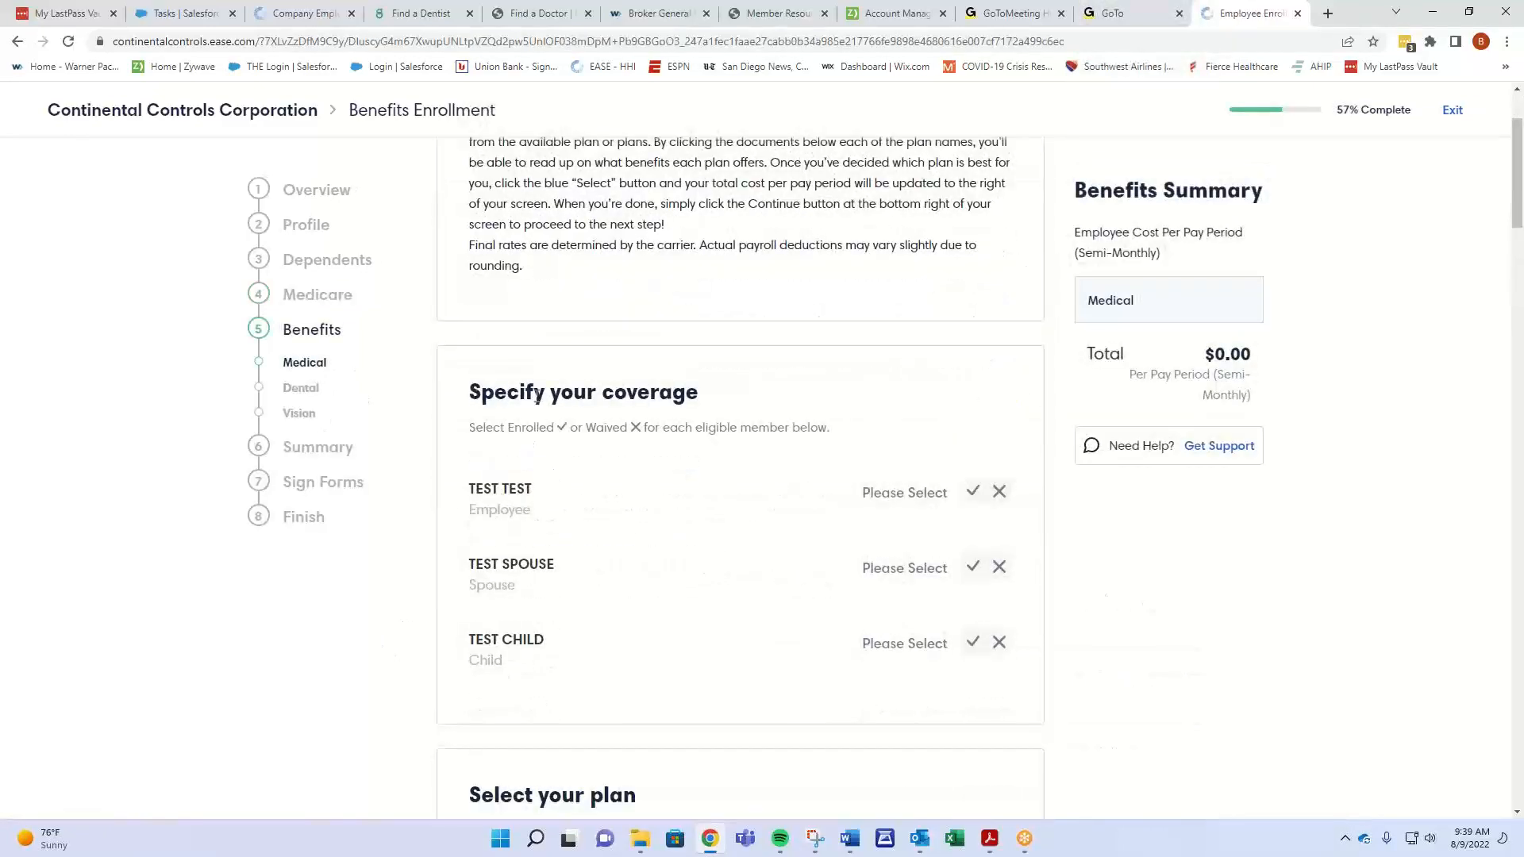
pyautogui.moveTo(538, 394); pyautogui.dragTo(742, 402)
pyautogui.click(714, 497)
pyautogui.moveTo(470, 429); pyautogui.dragTo(872, 446)
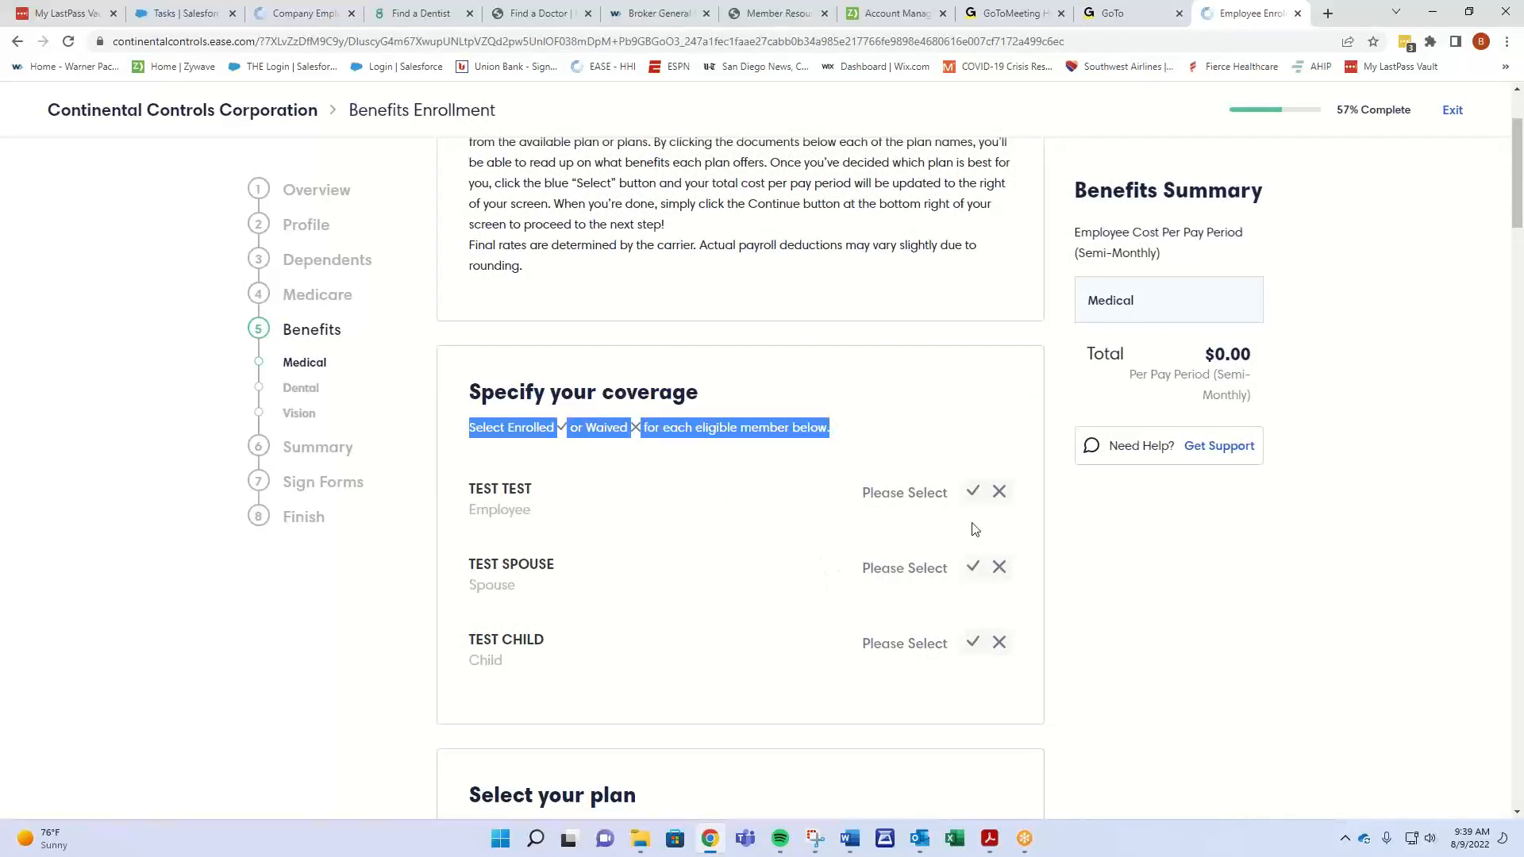
pyautogui.click(974, 493)
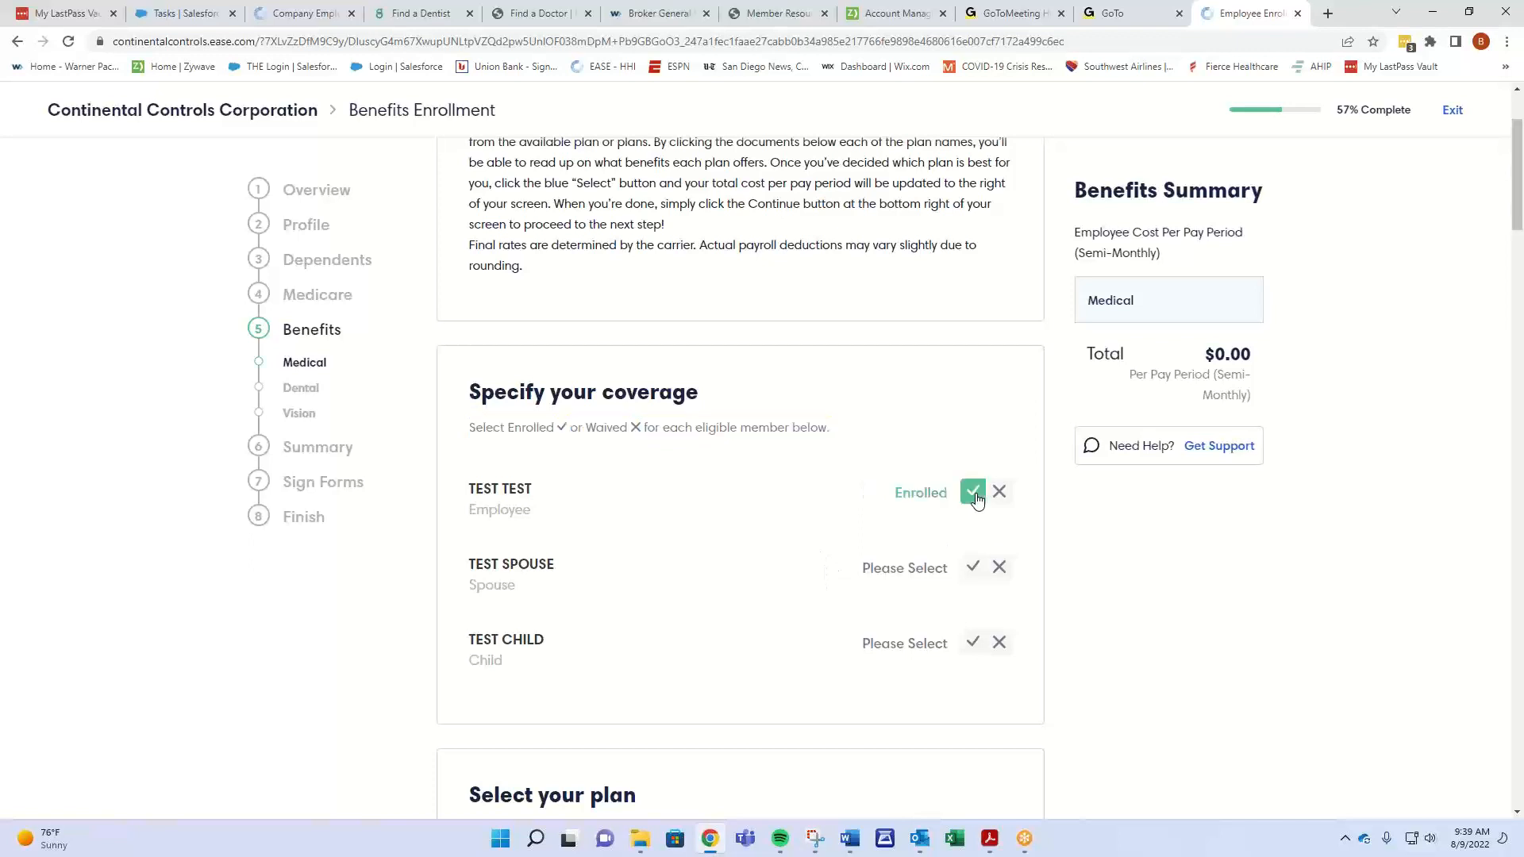
pyautogui.click(974, 568)
pyautogui.scroll(-1, 836, 582)
pyautogui.click(999, 563)
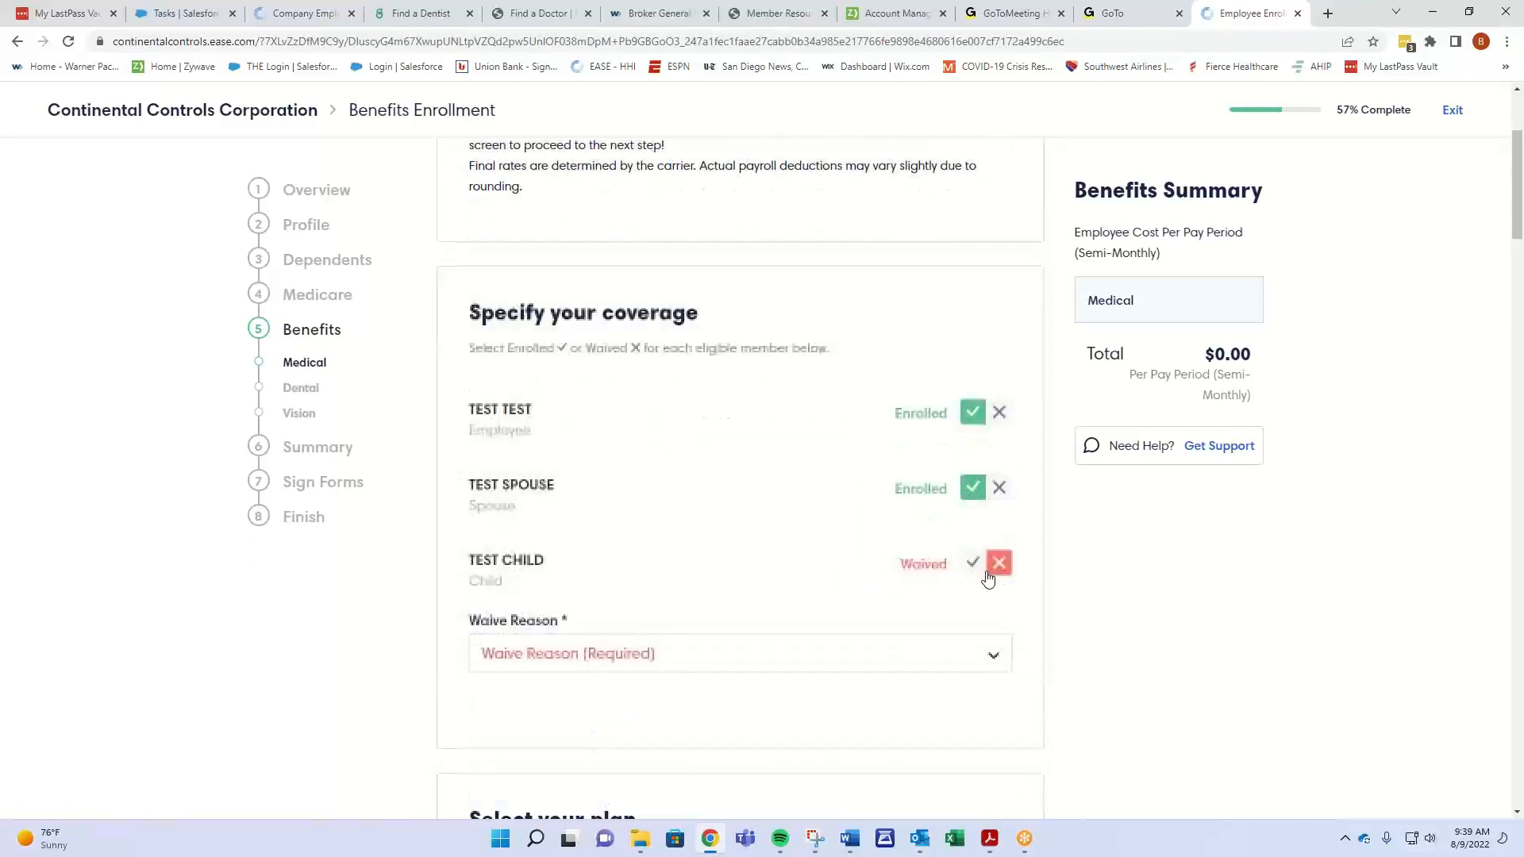
# - Give Other as the child's medical waive reason and enter 'Other' as the explanation
pyautogui.scroll(-1, 776, 582)
pyautogui.click(776, 576)
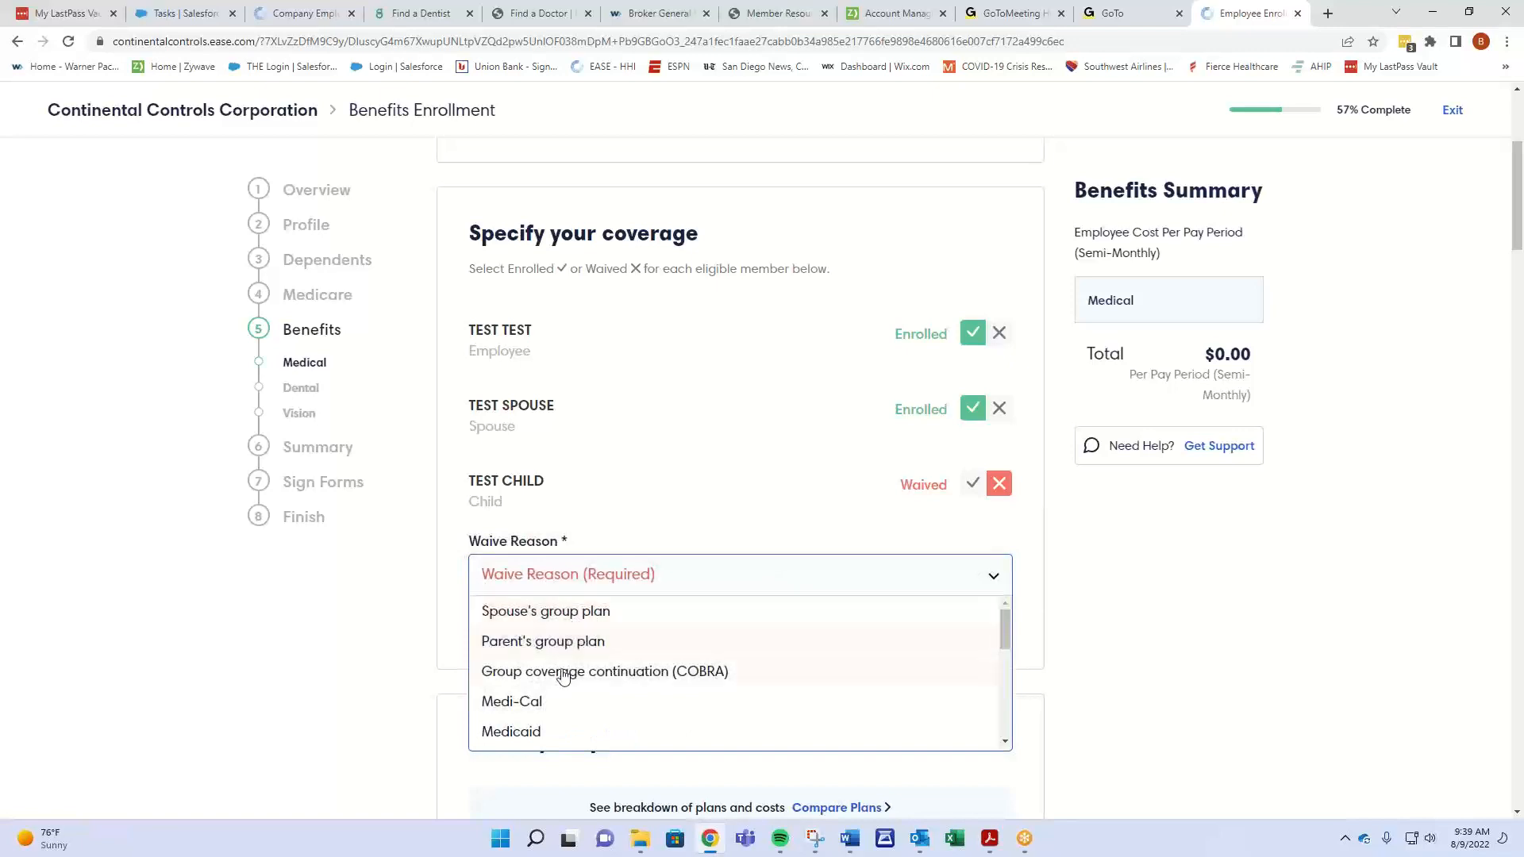
pyautogui.scroll(-5, 589, 675)
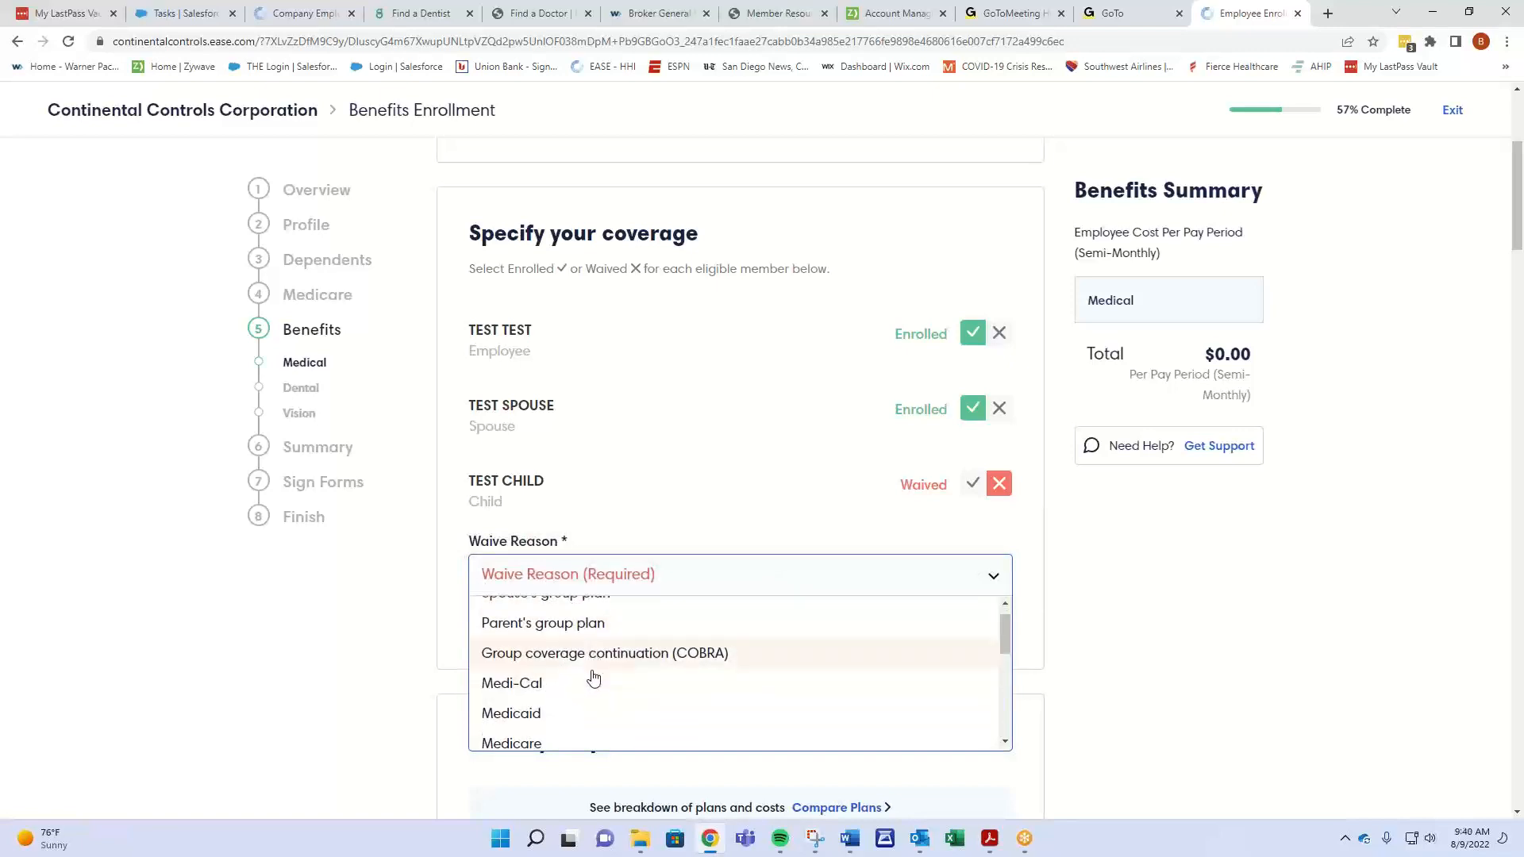
pyautogui.click(543, 734)
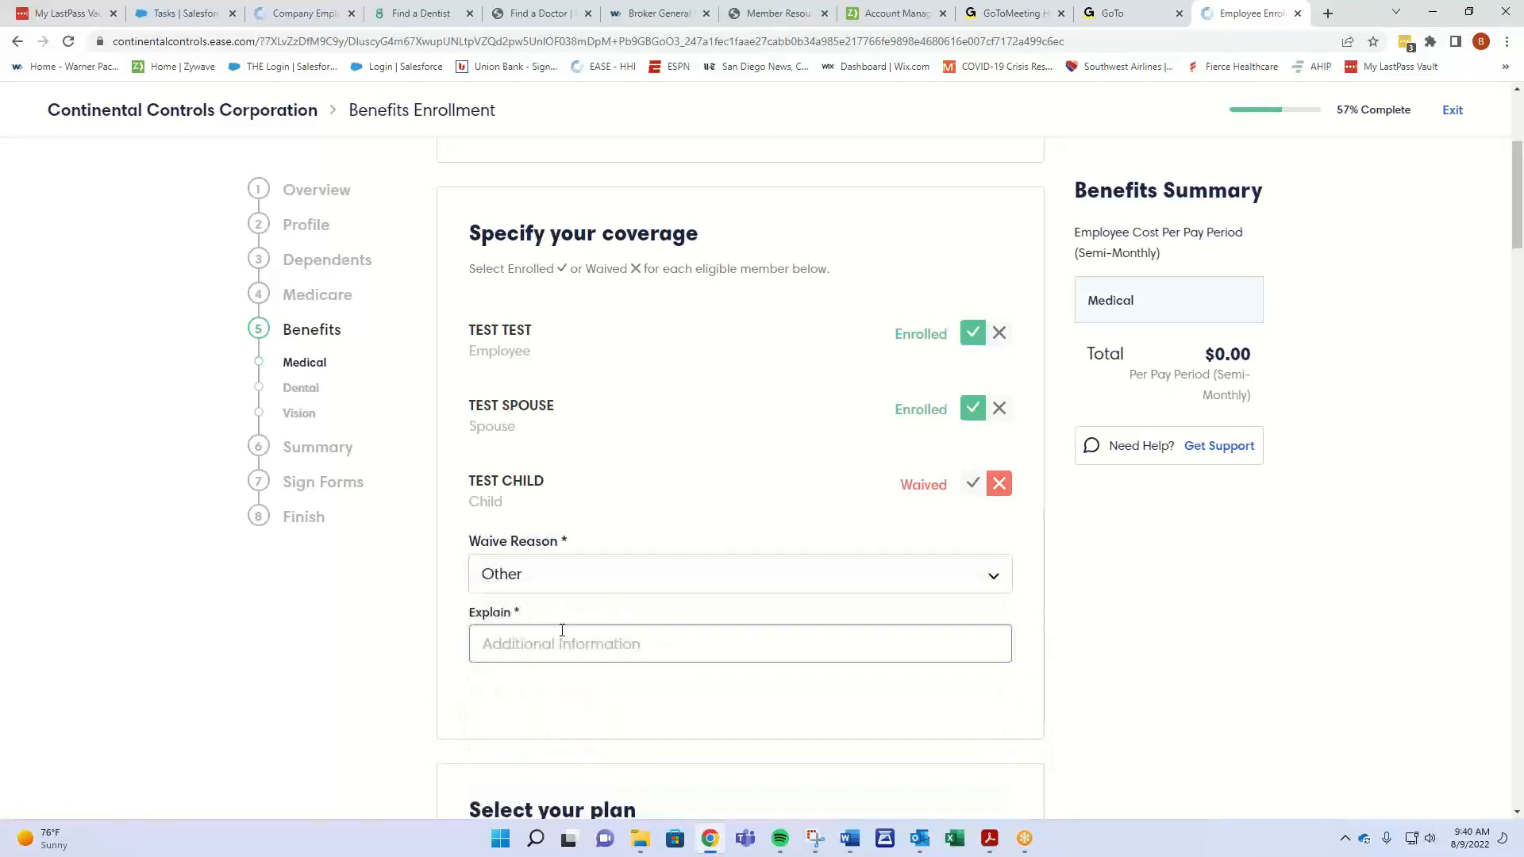
pyautogui.click(565, 637)
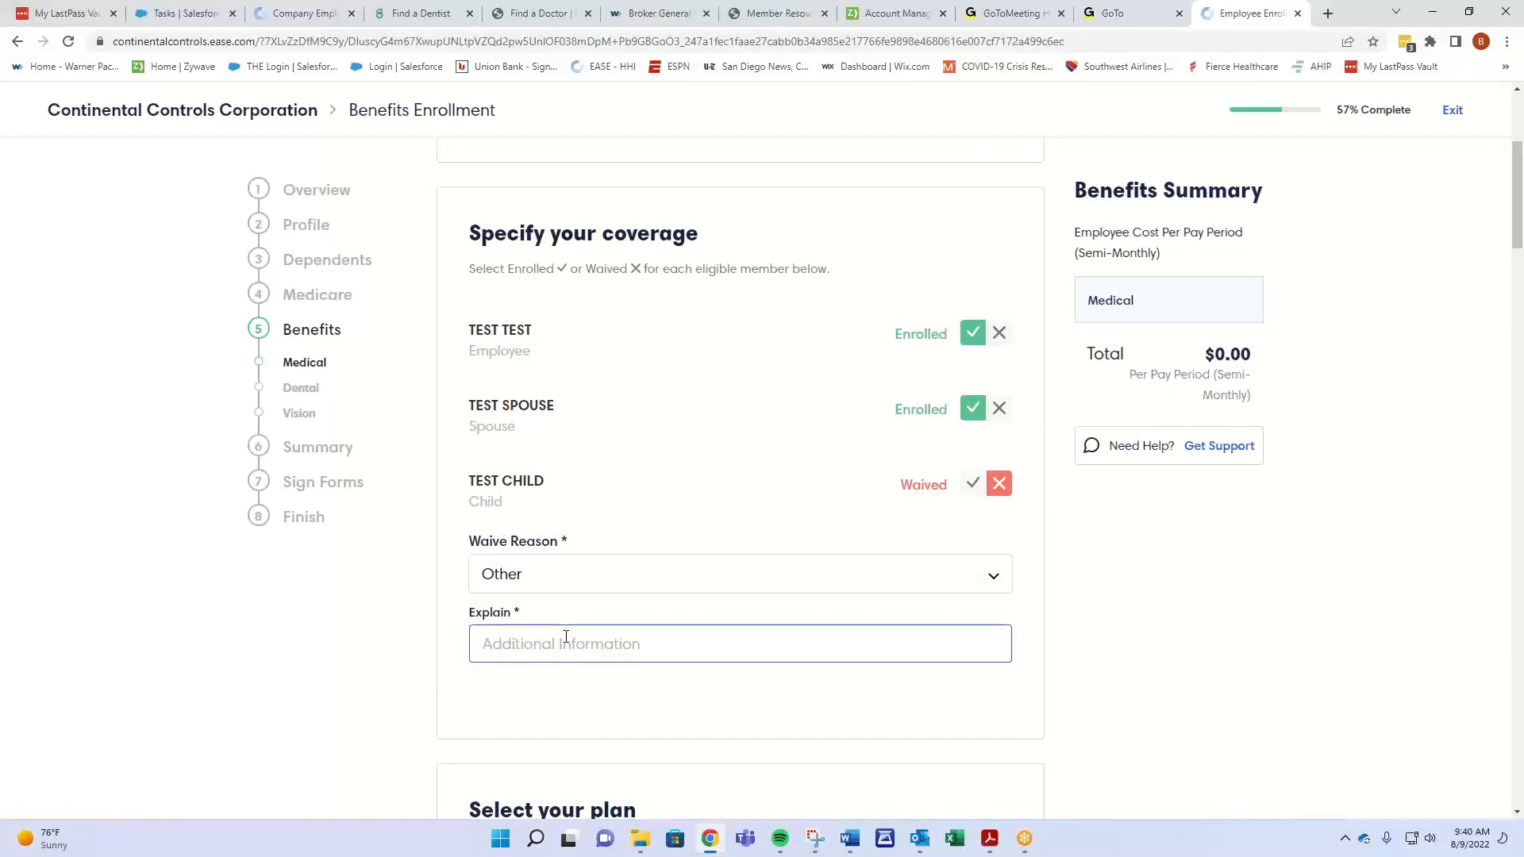
pyautogui.write('OTher')
pyautogui.press('BackSpace')
pyautogui.press('BackSpace')
pyautogui.press('BackSpace')
pyautogui.write('hetthe')
# - Select the Blue Shield Trio Silver 70 HMO + Child Dental plan at $194.61 per pay period
pyautogui.scroll(-6, 585, 551)
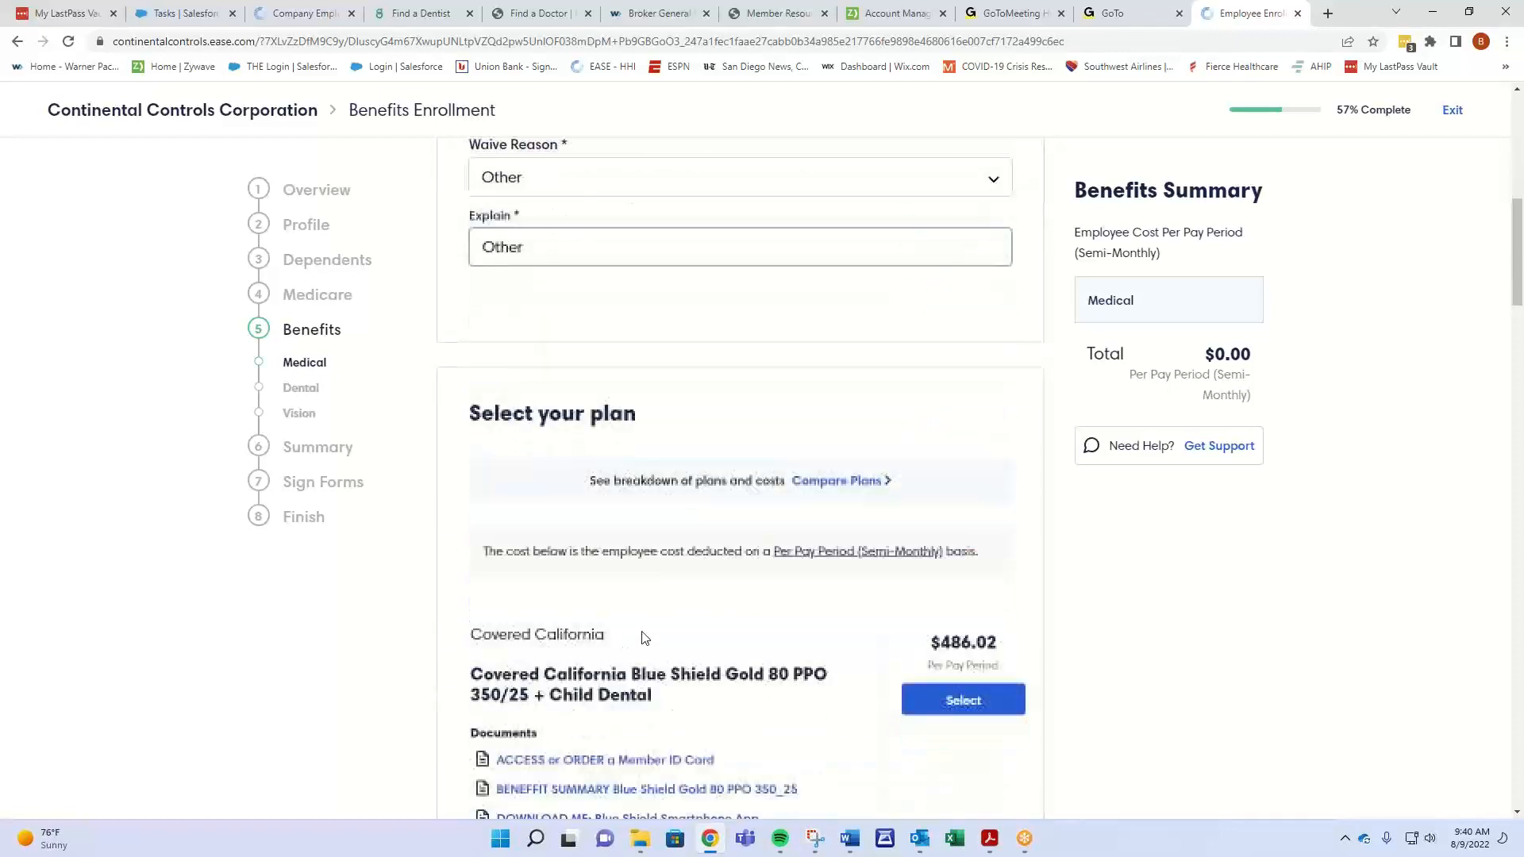
pyautogui.scroll(-3, 773, 618)
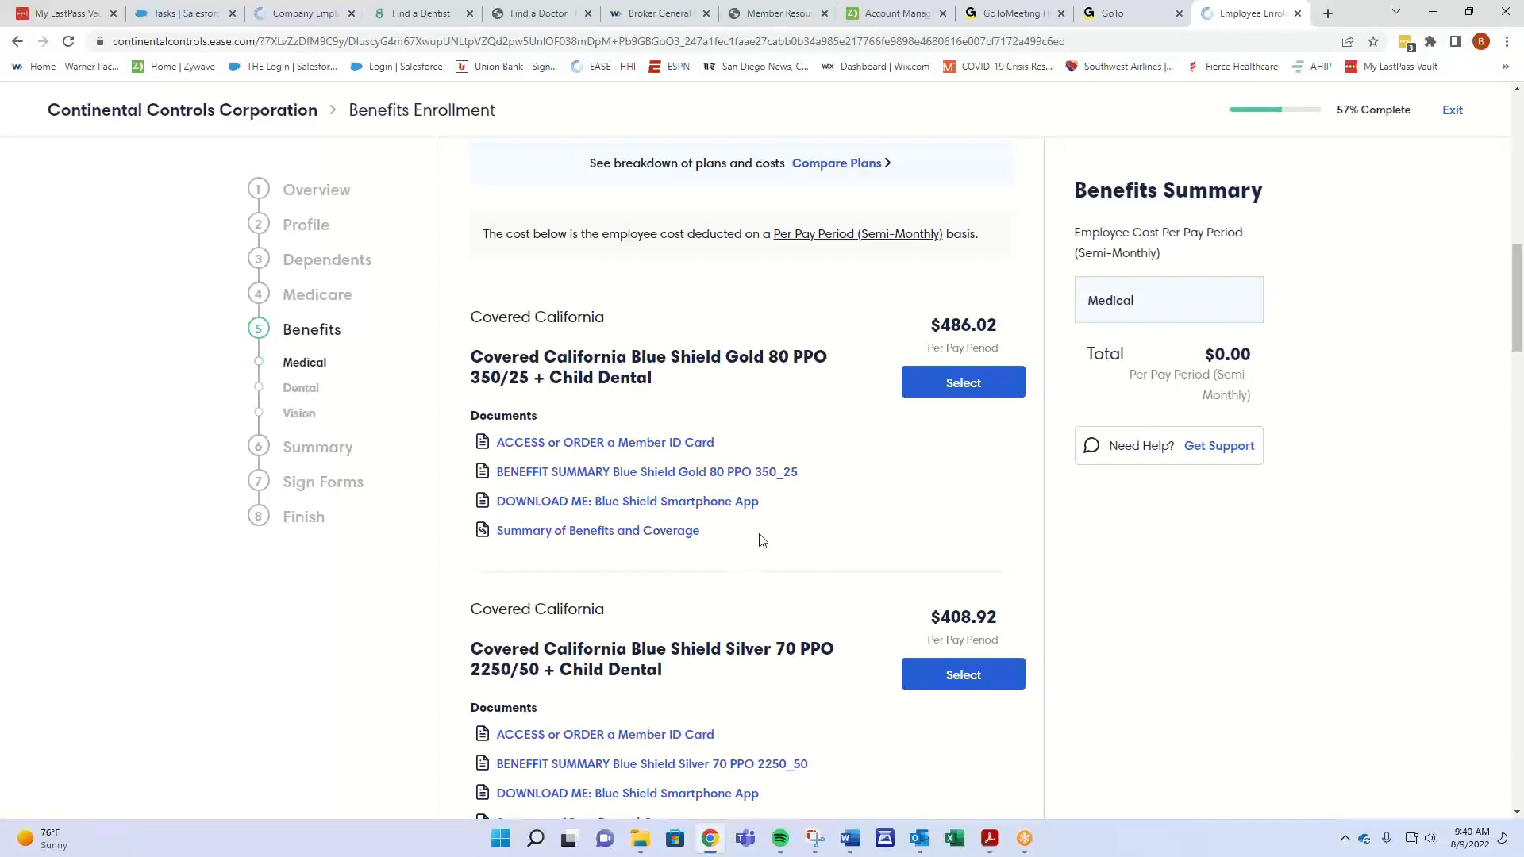
pyautogui.scroll(-1, 774, 530)
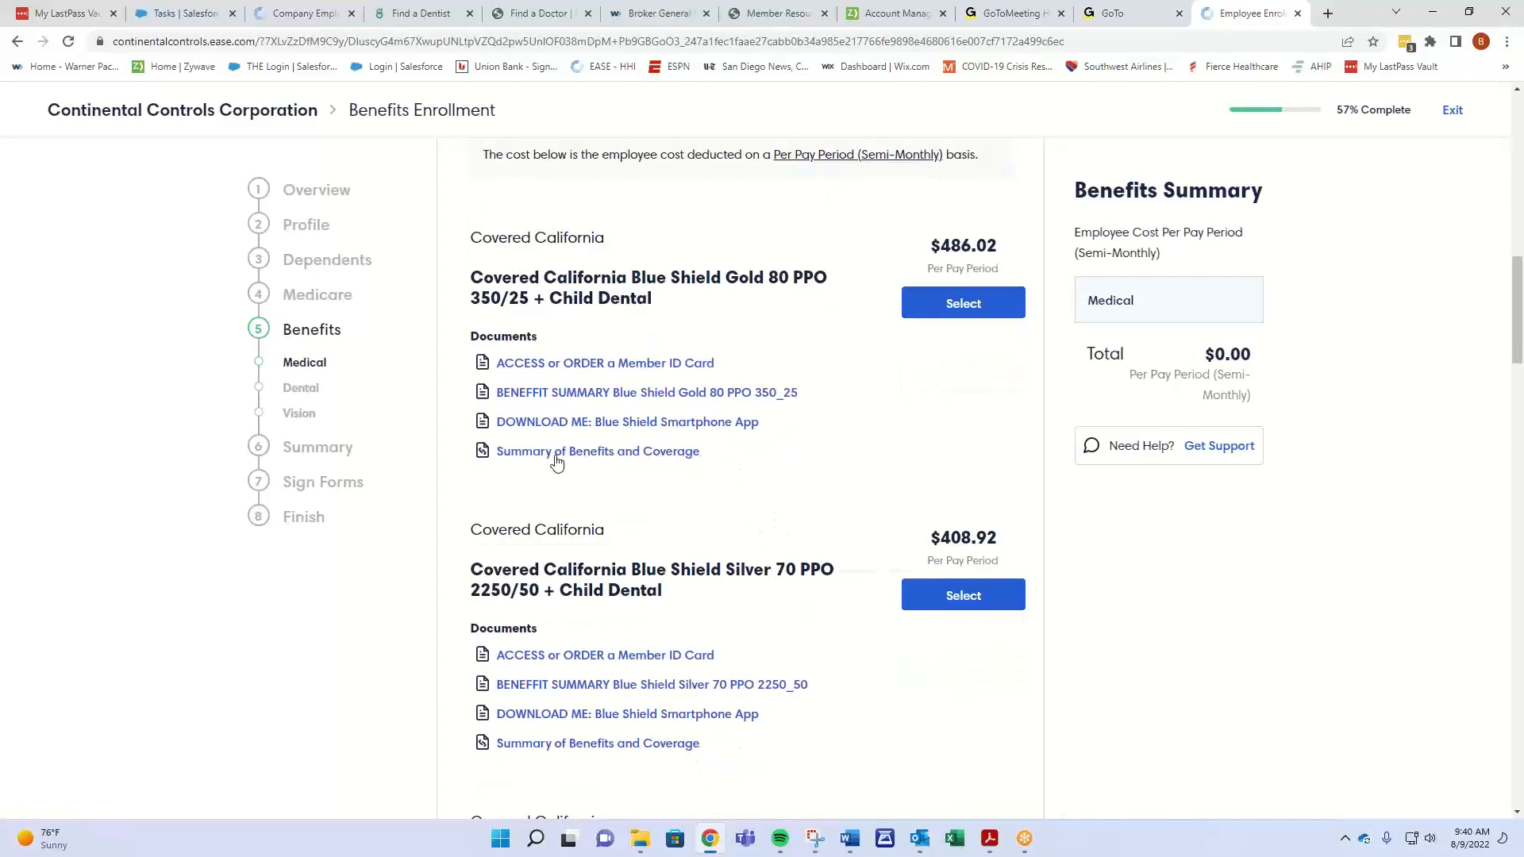
pyautogui.scroll(-5, 844, 505)
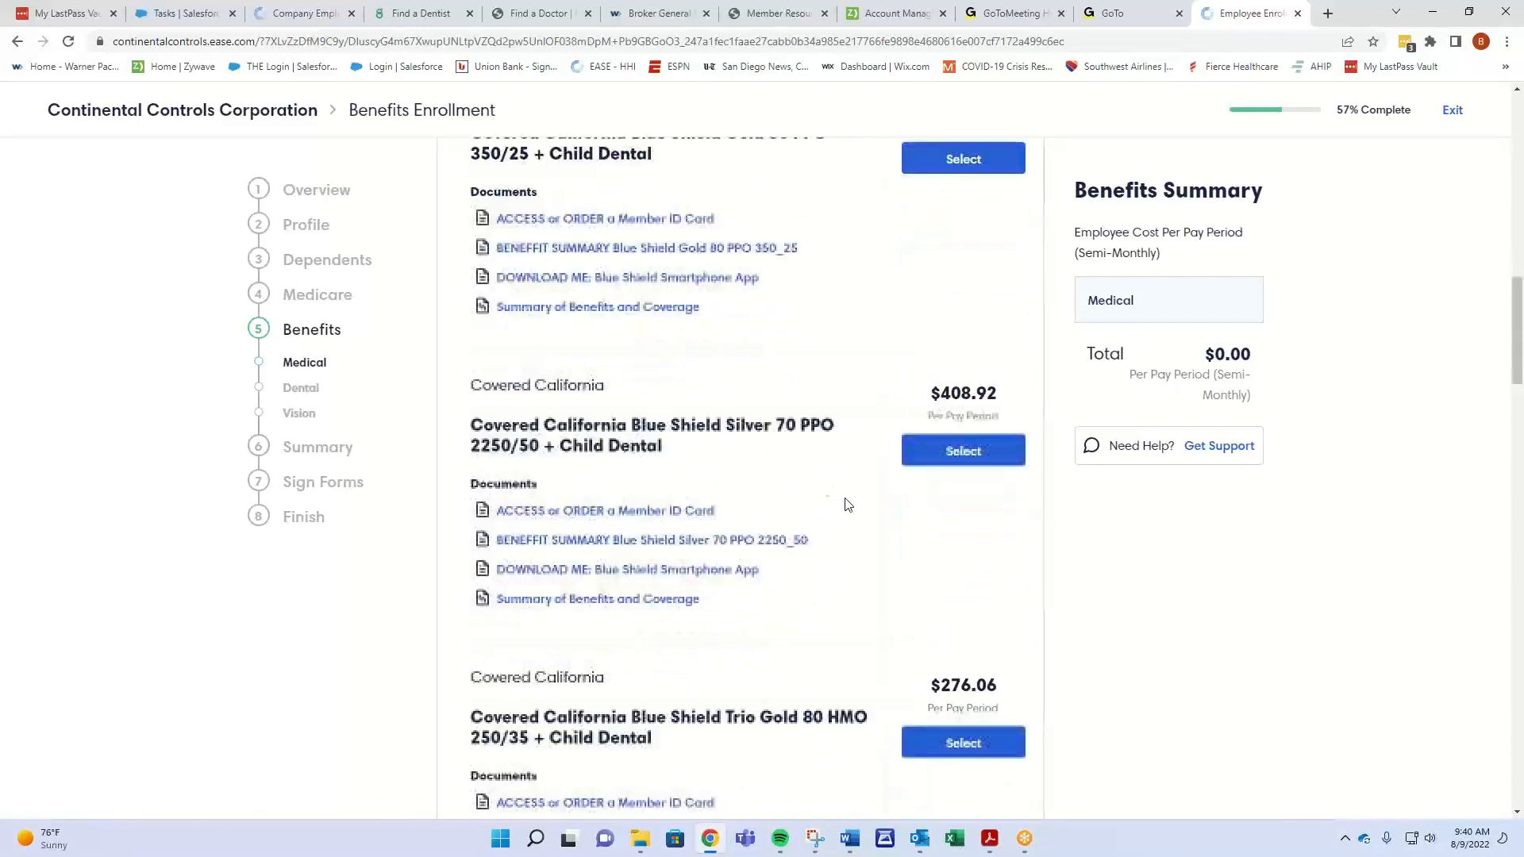
pyautogui.scroll(-4, 858, 505)
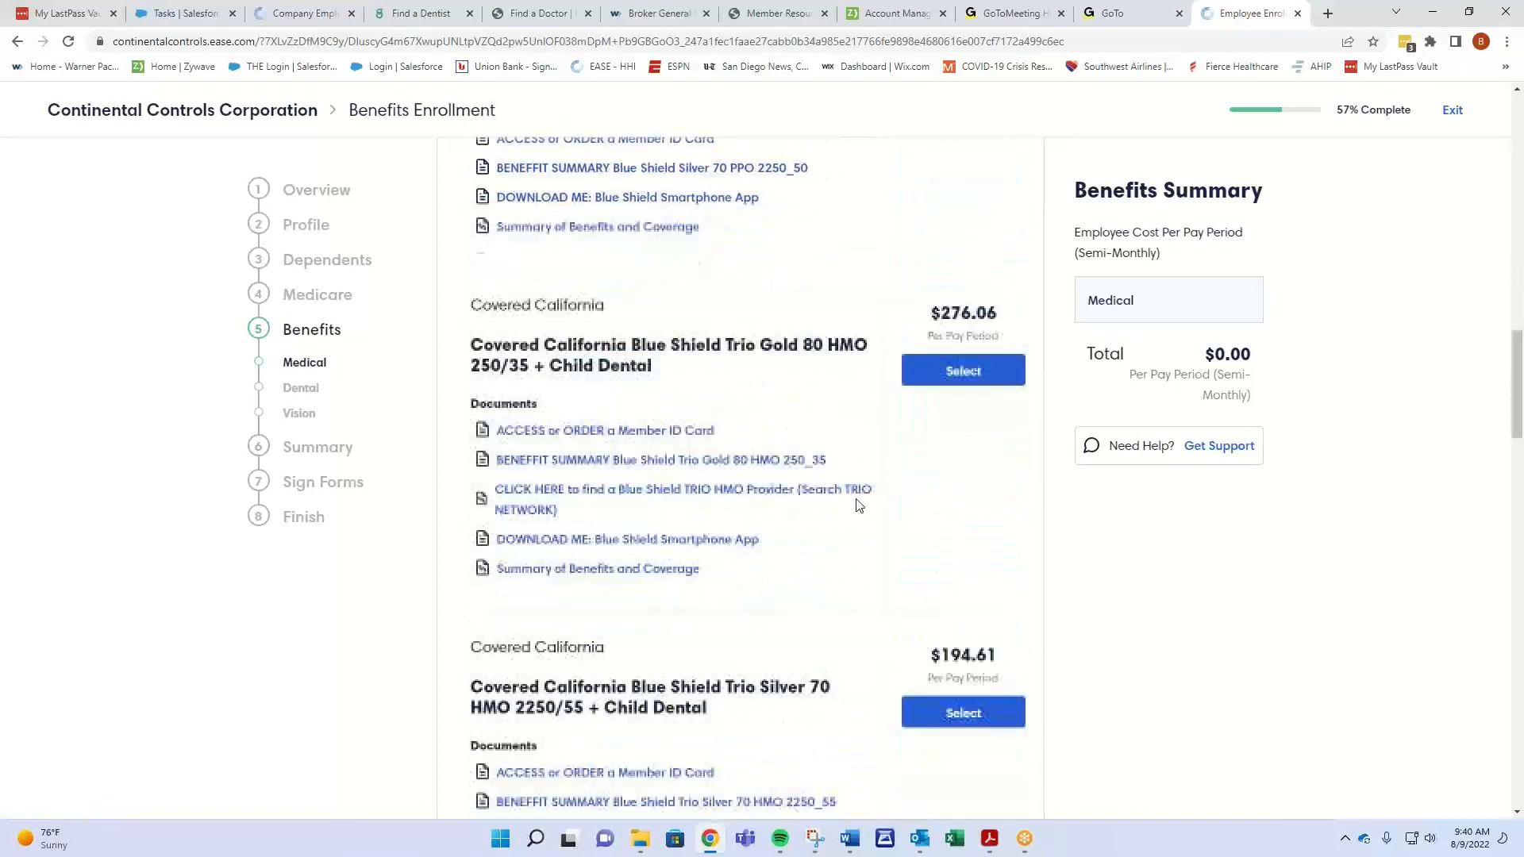
pyautogui.click(963, 445)
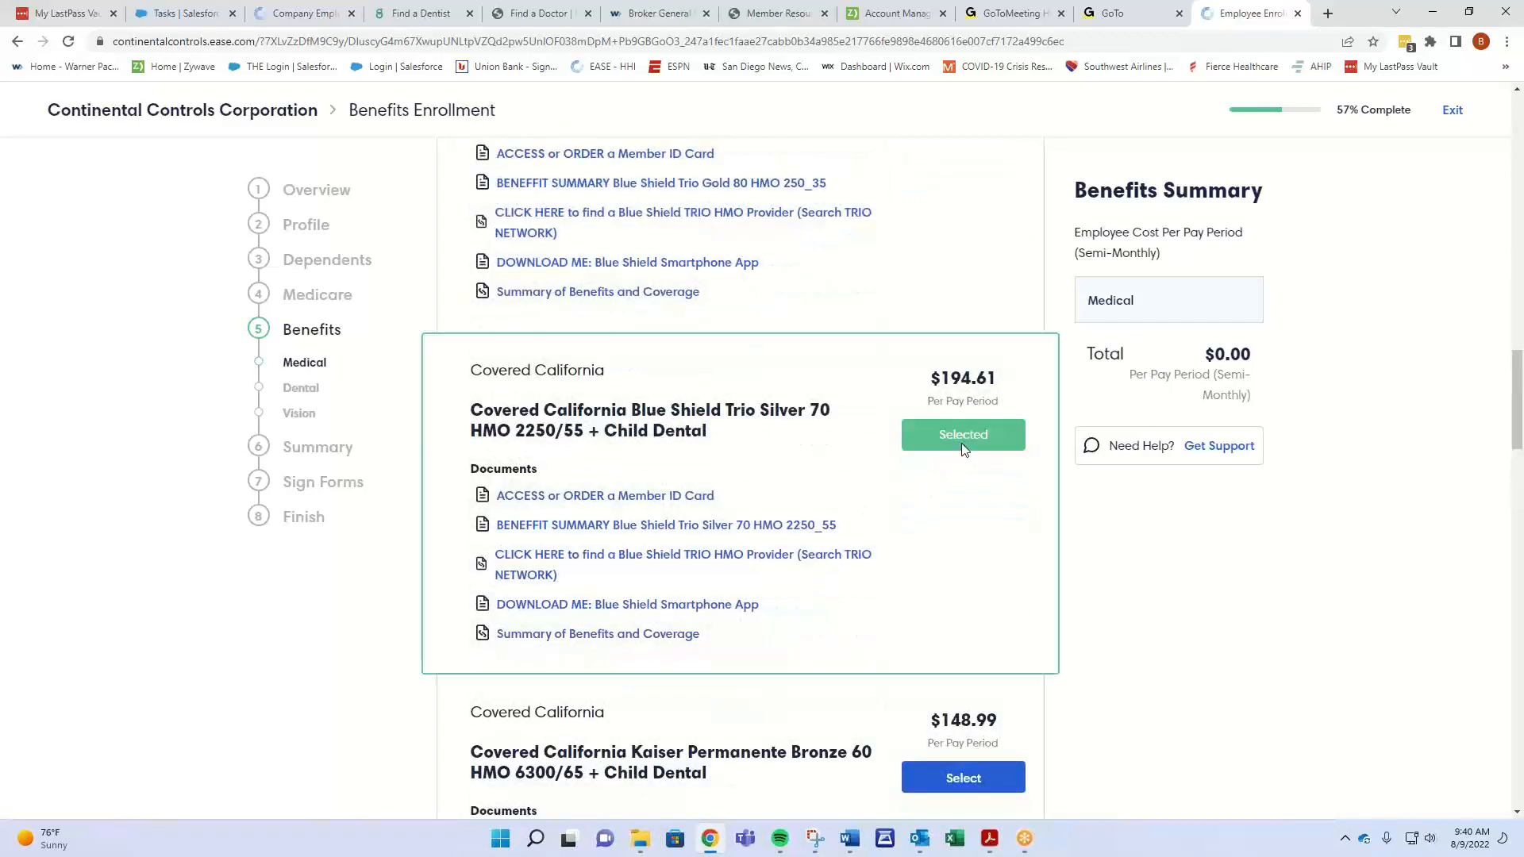
# - Review the remaining medical plans, such as MediExcel Gold 80 HMO, and the PCP Information section
pyautogui.scroll(-1, 958, 546)
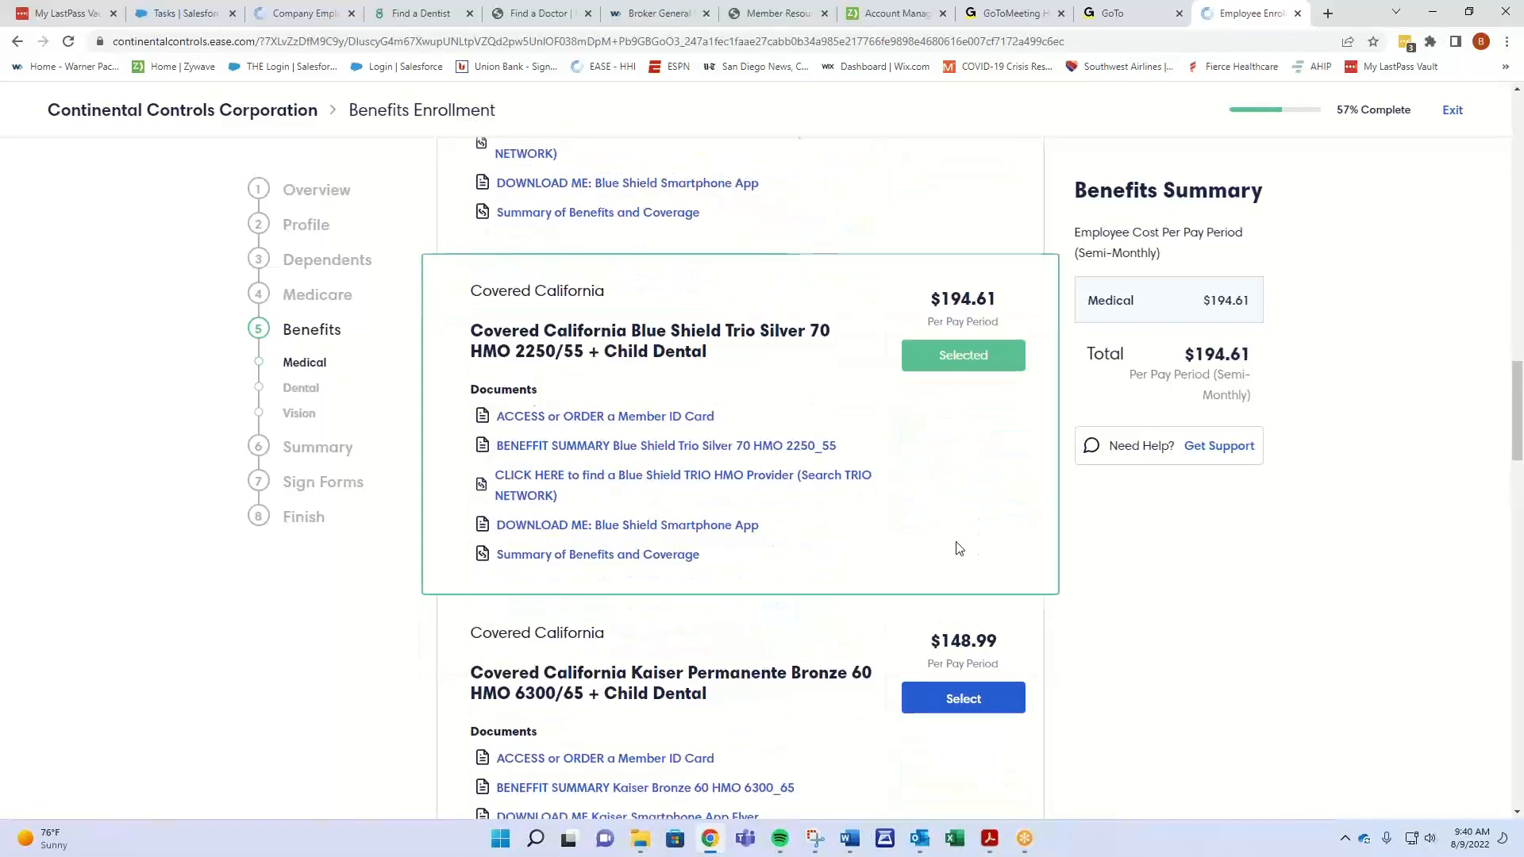
pyautogui.scroll(-5, 711, 548)
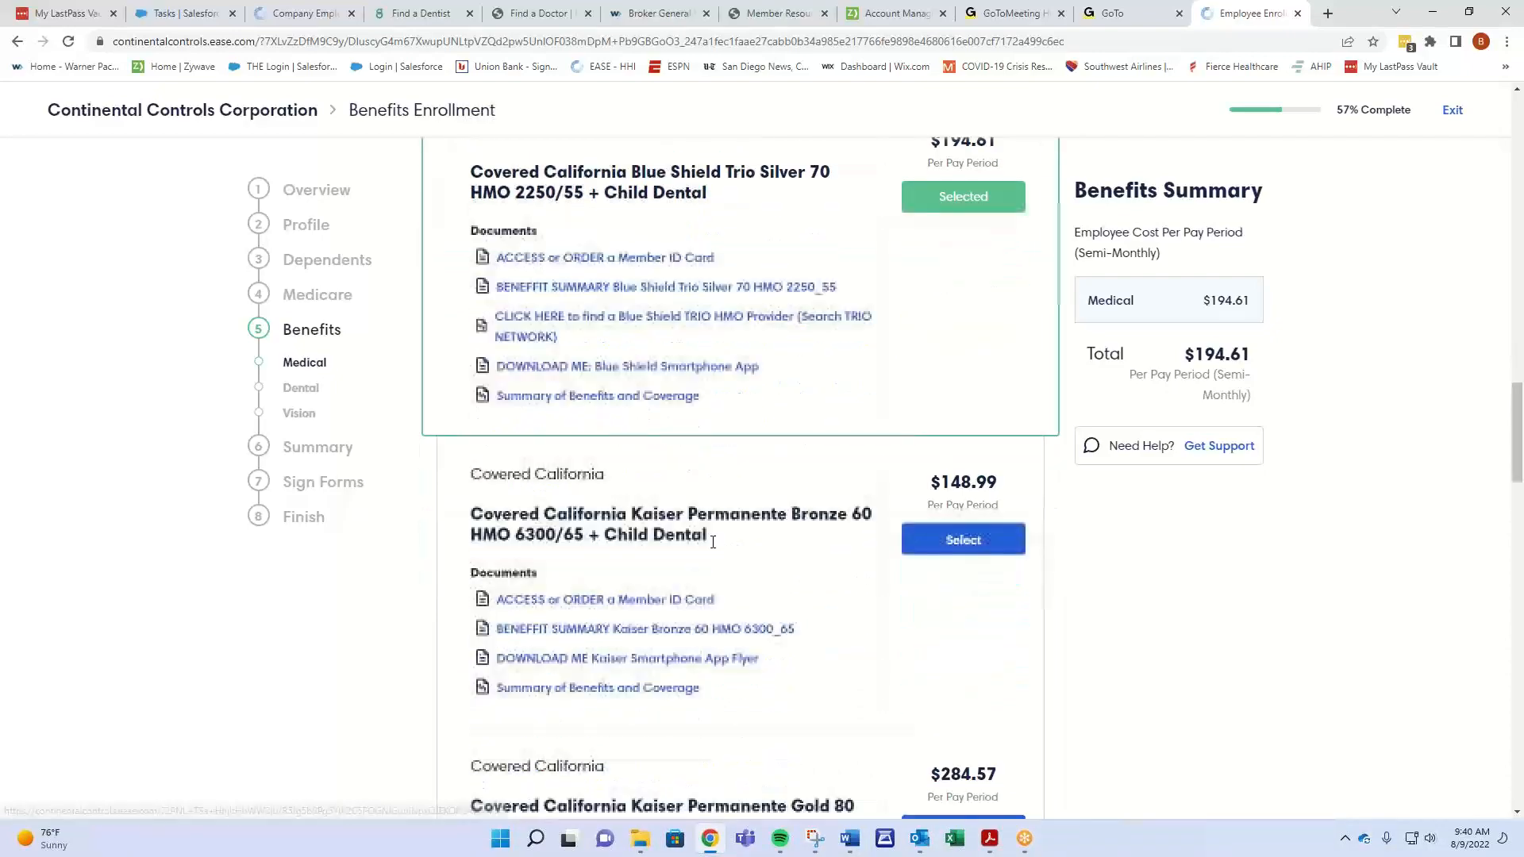
pyautogui.scroll(-5, 724, 547)
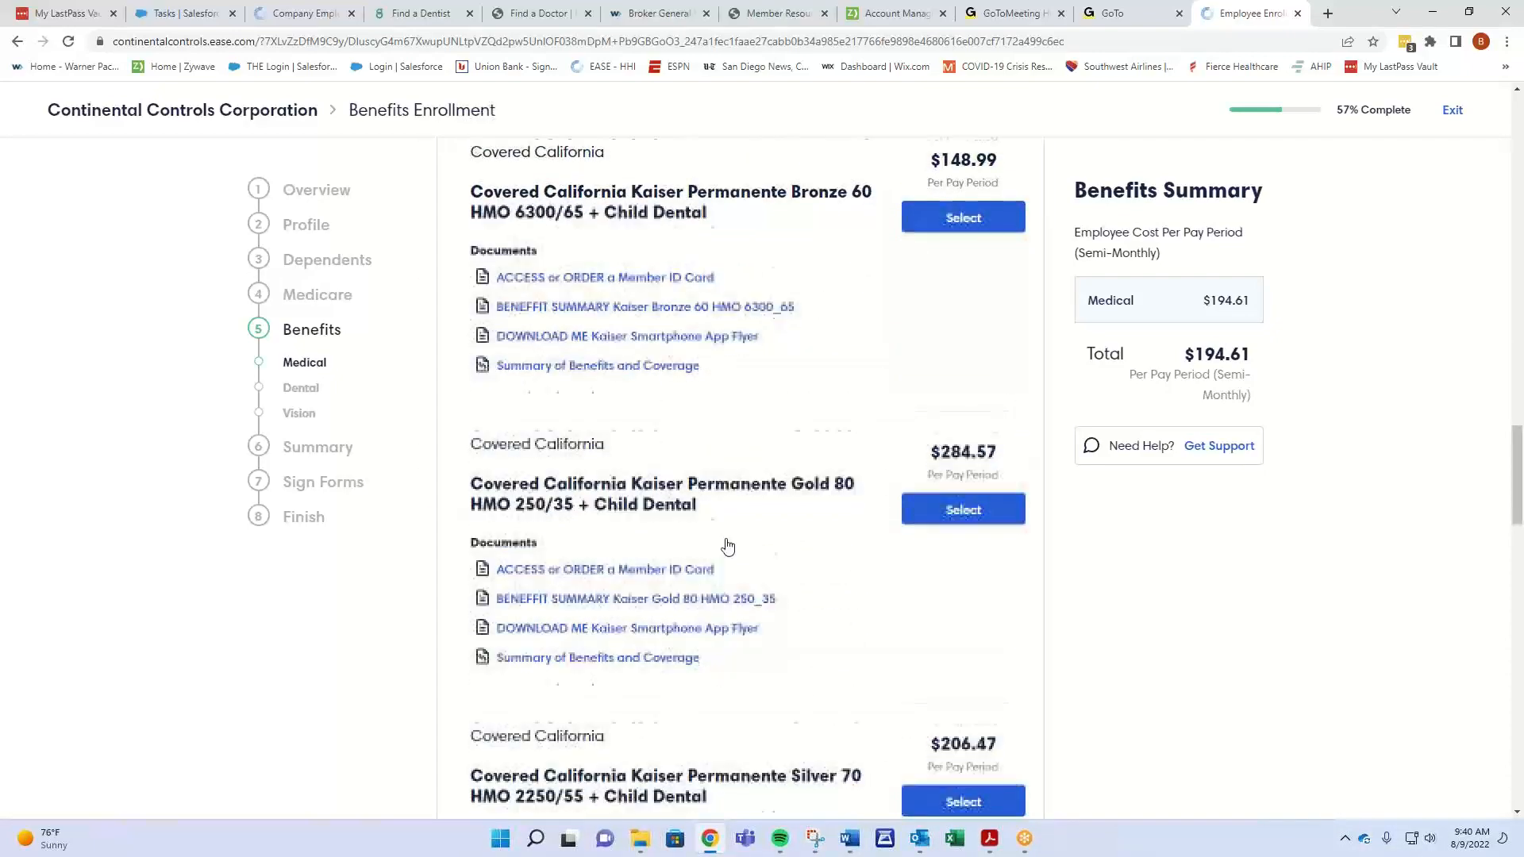
pyautogui.scroll(-10, 740, 546)
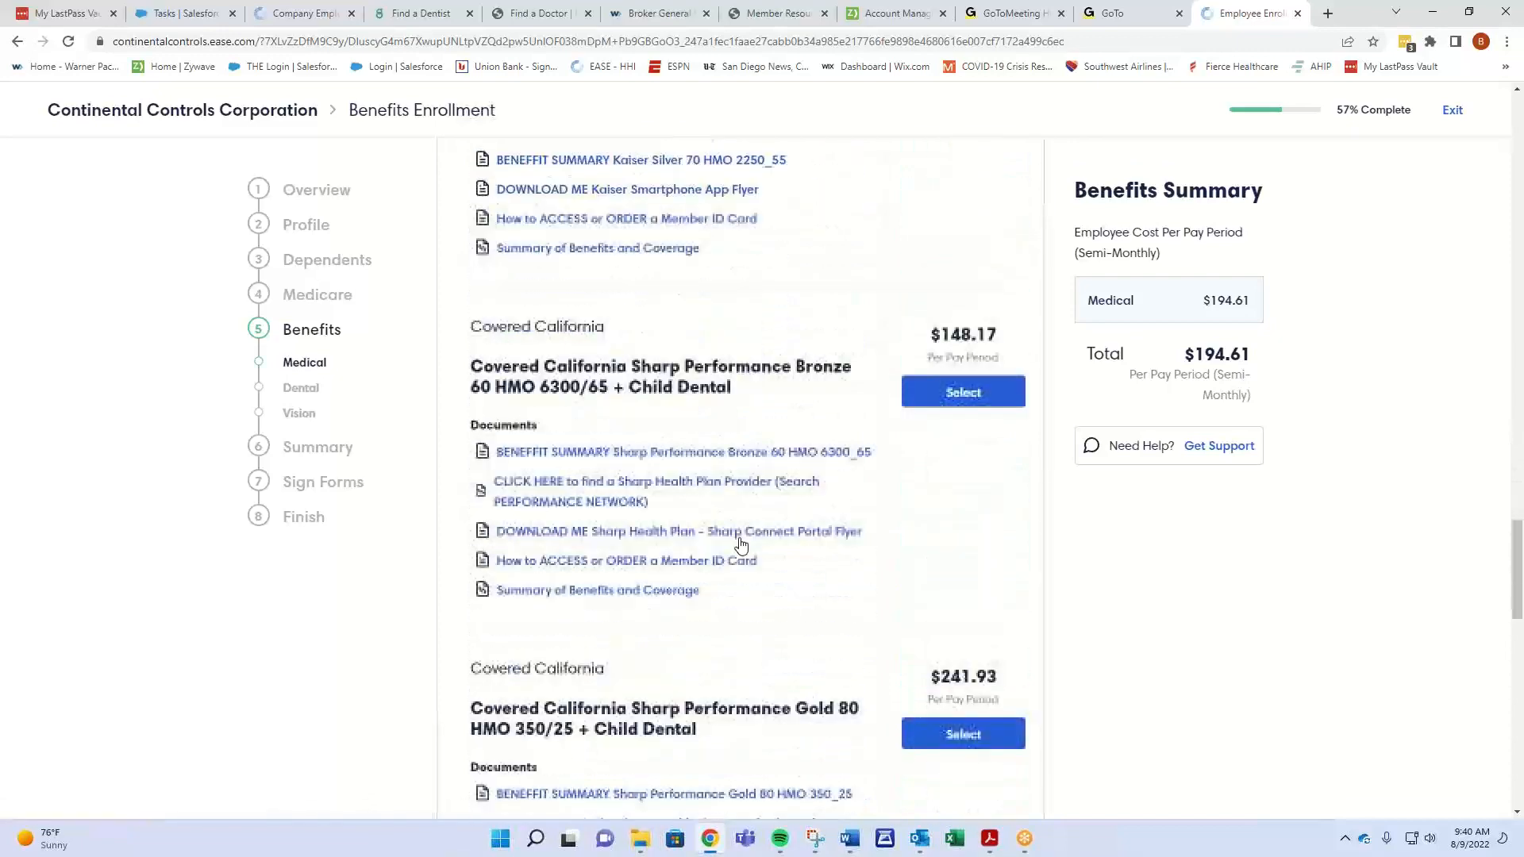
pyautogui.scroll(-5, 744, 540)
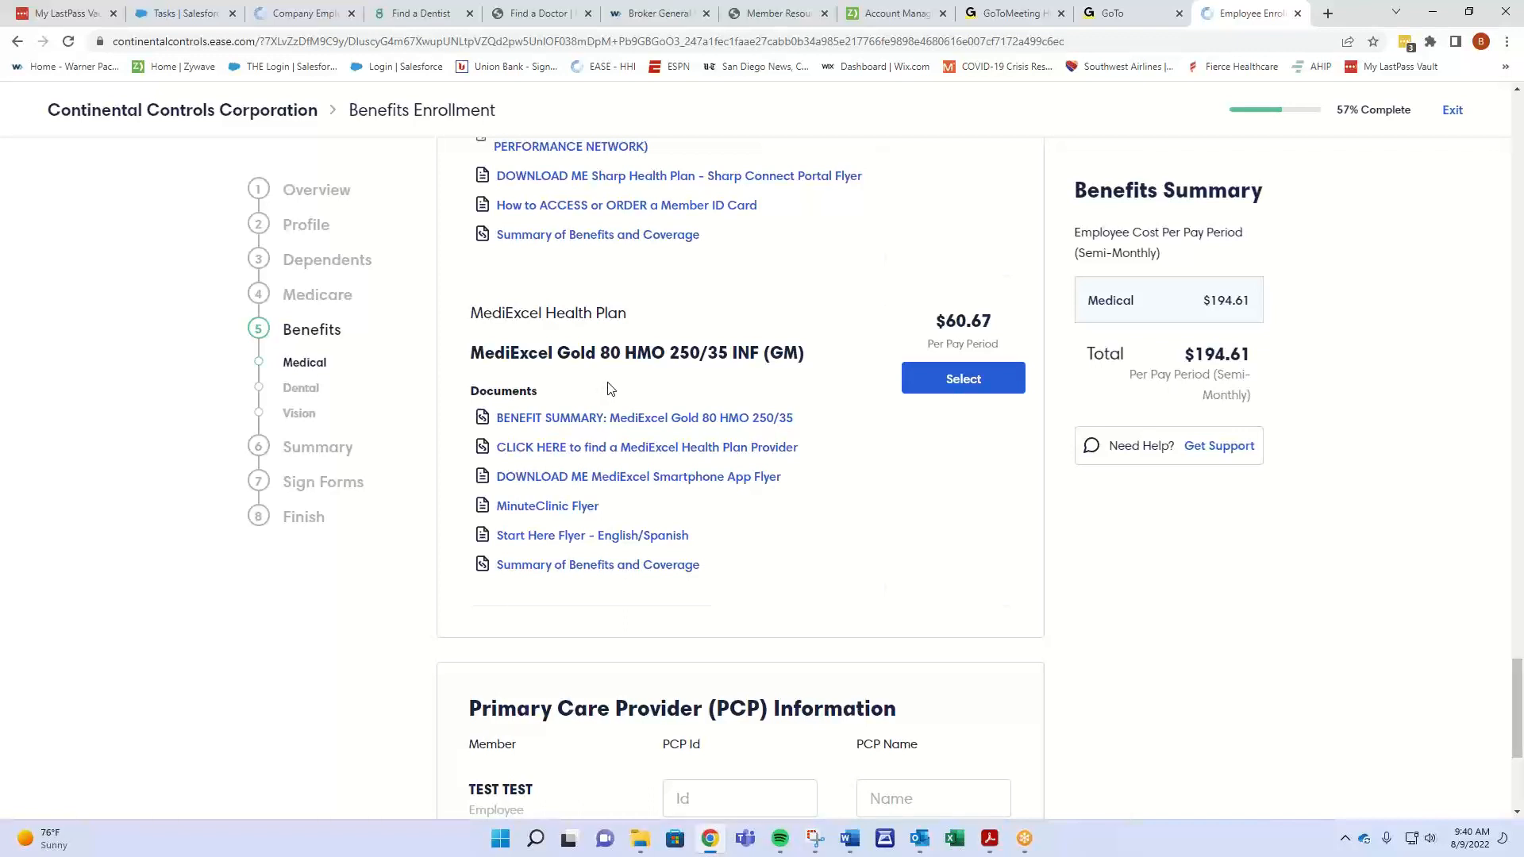
pyautogui.scroll(-1, 792, 551)
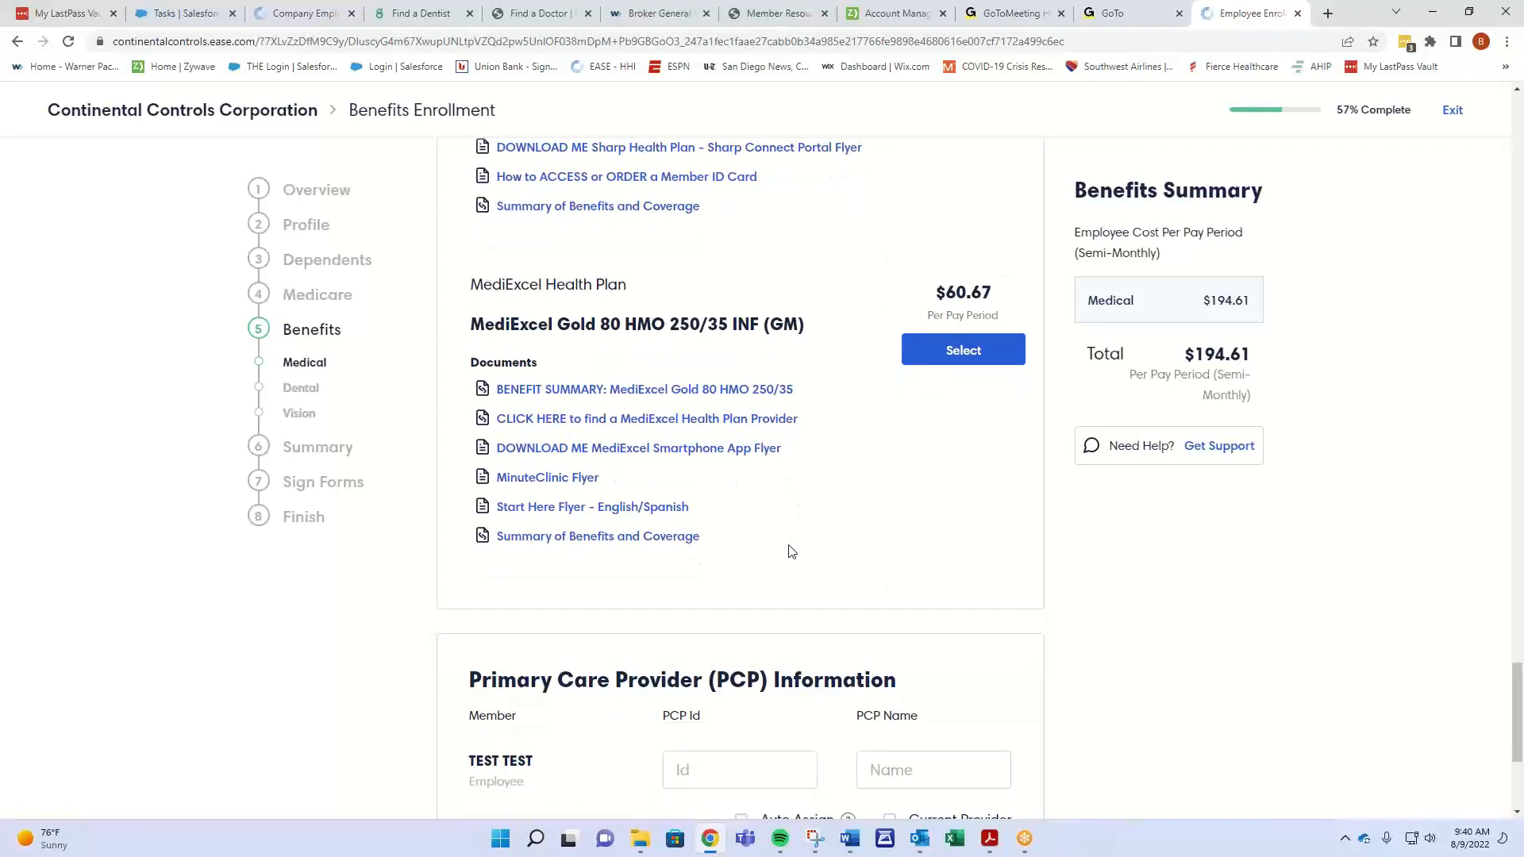
pyautogui.scroll(-2, 791, 551)
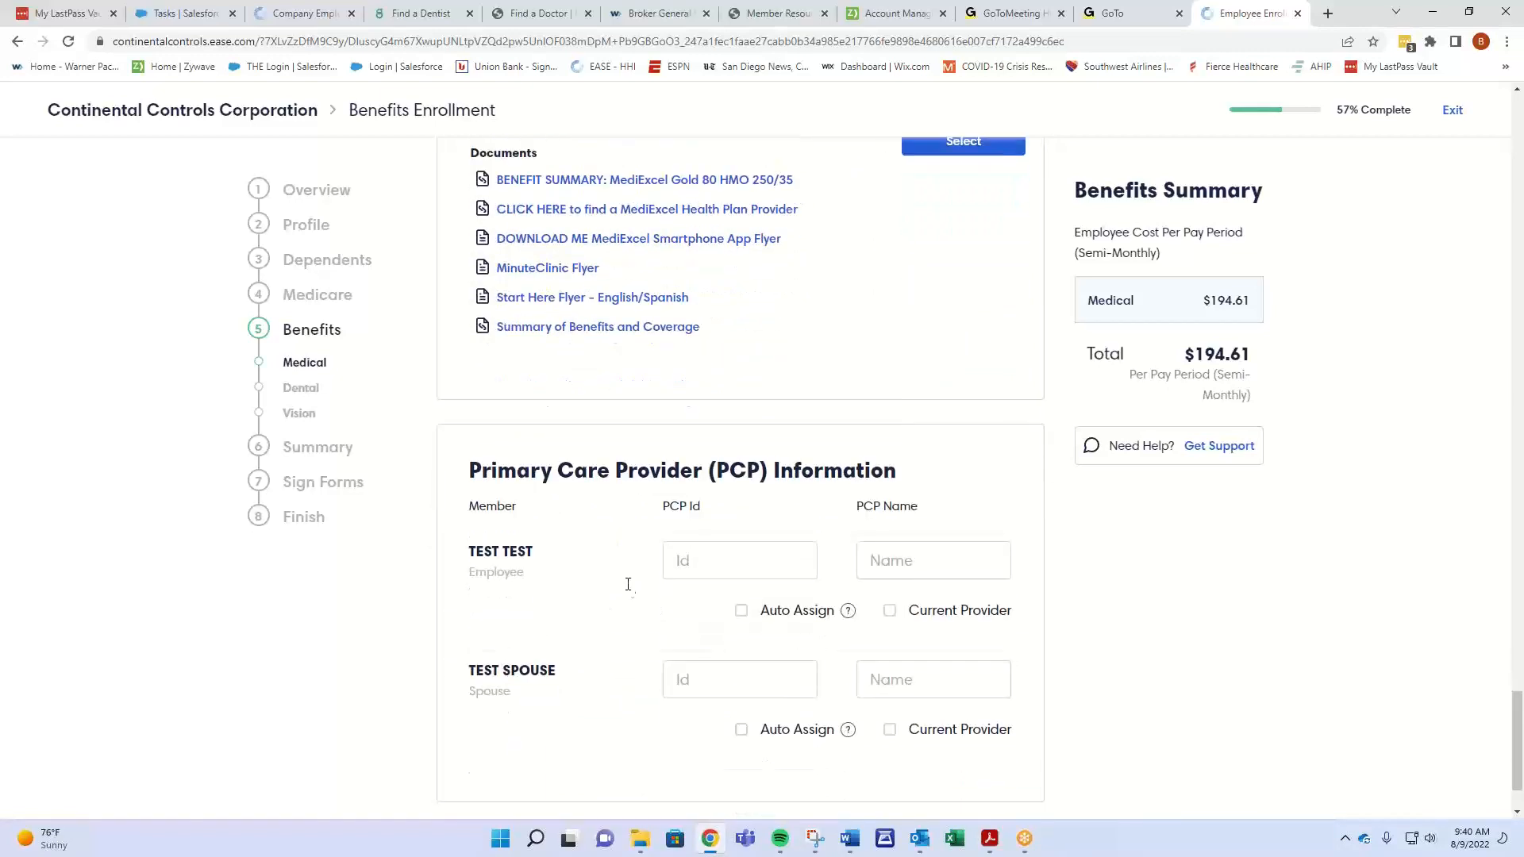
pyautogui.click(740, 573)
pyautogui.scroll(7, 747, 573)
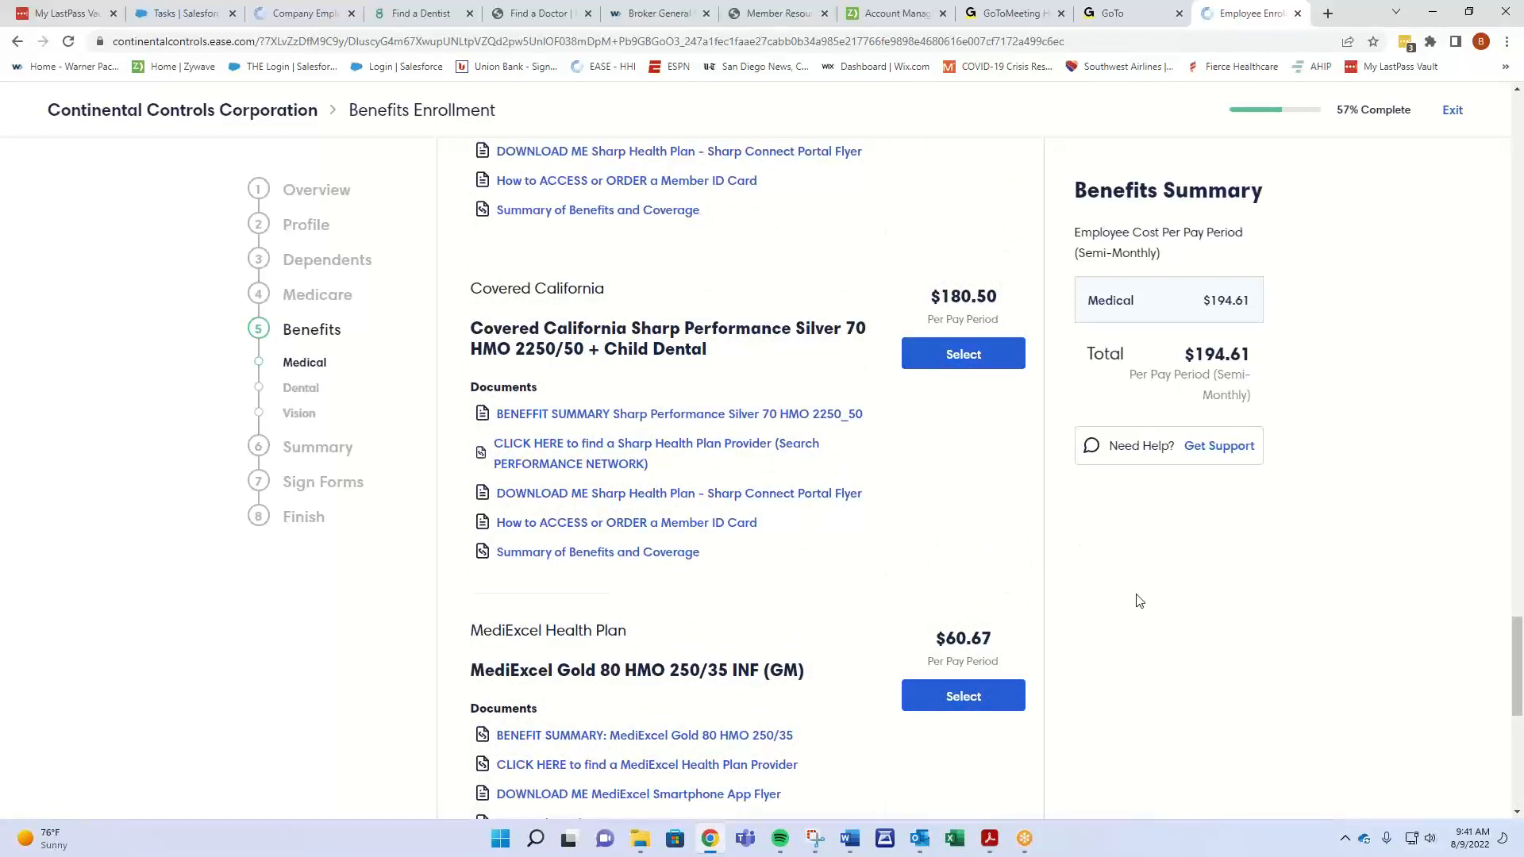
# - Auto-assign primary care providers for TEST TEST and TEST SPOUSE and save the medical election
pyautogui.scroll(-8, 1154, 587)
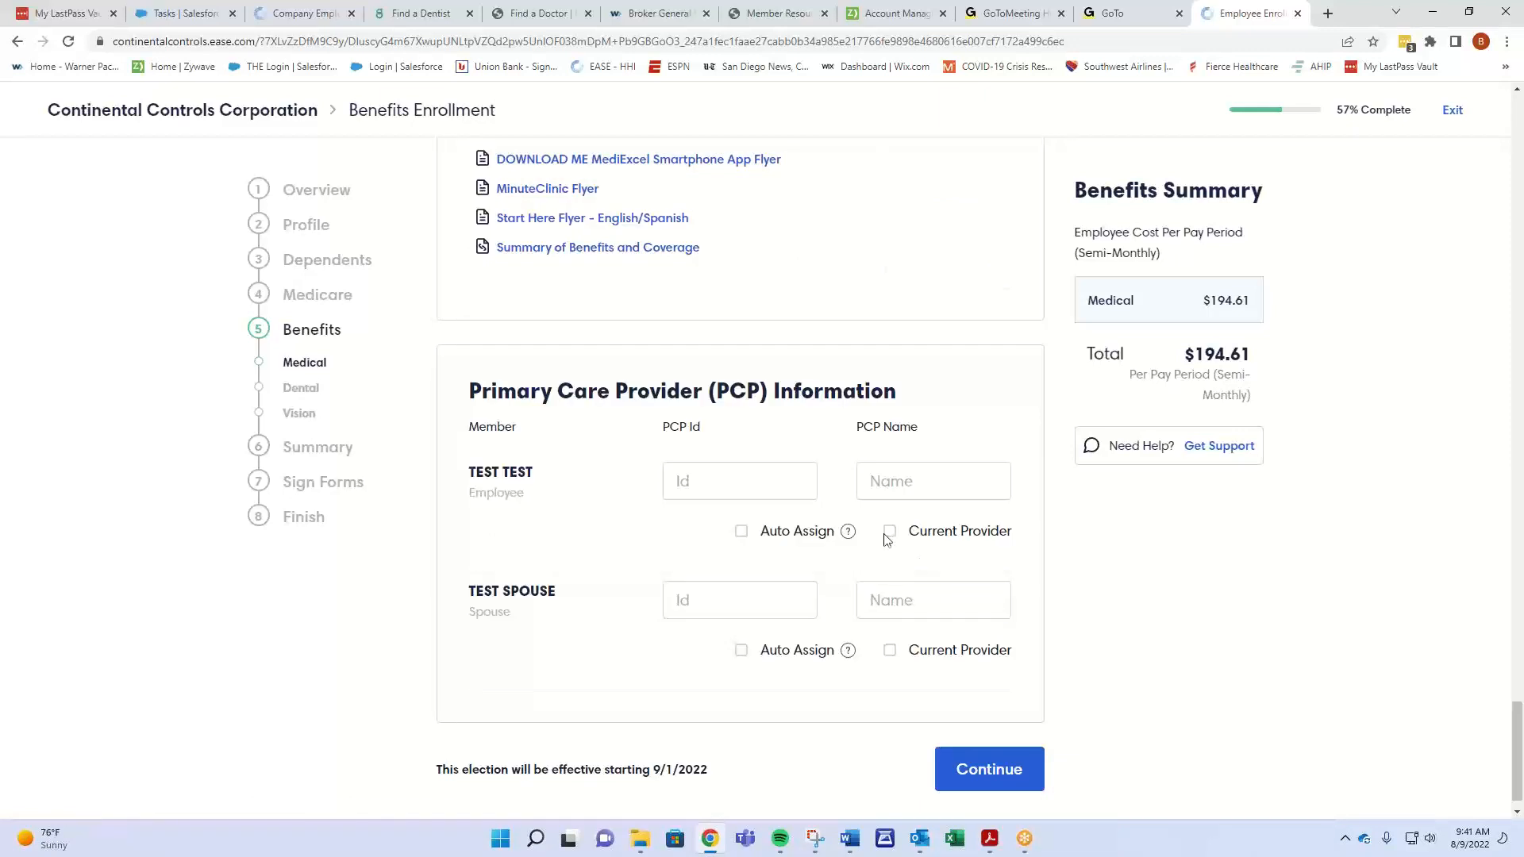
pyautogui.click(742, 532)
pyautogui.click(742, 621)
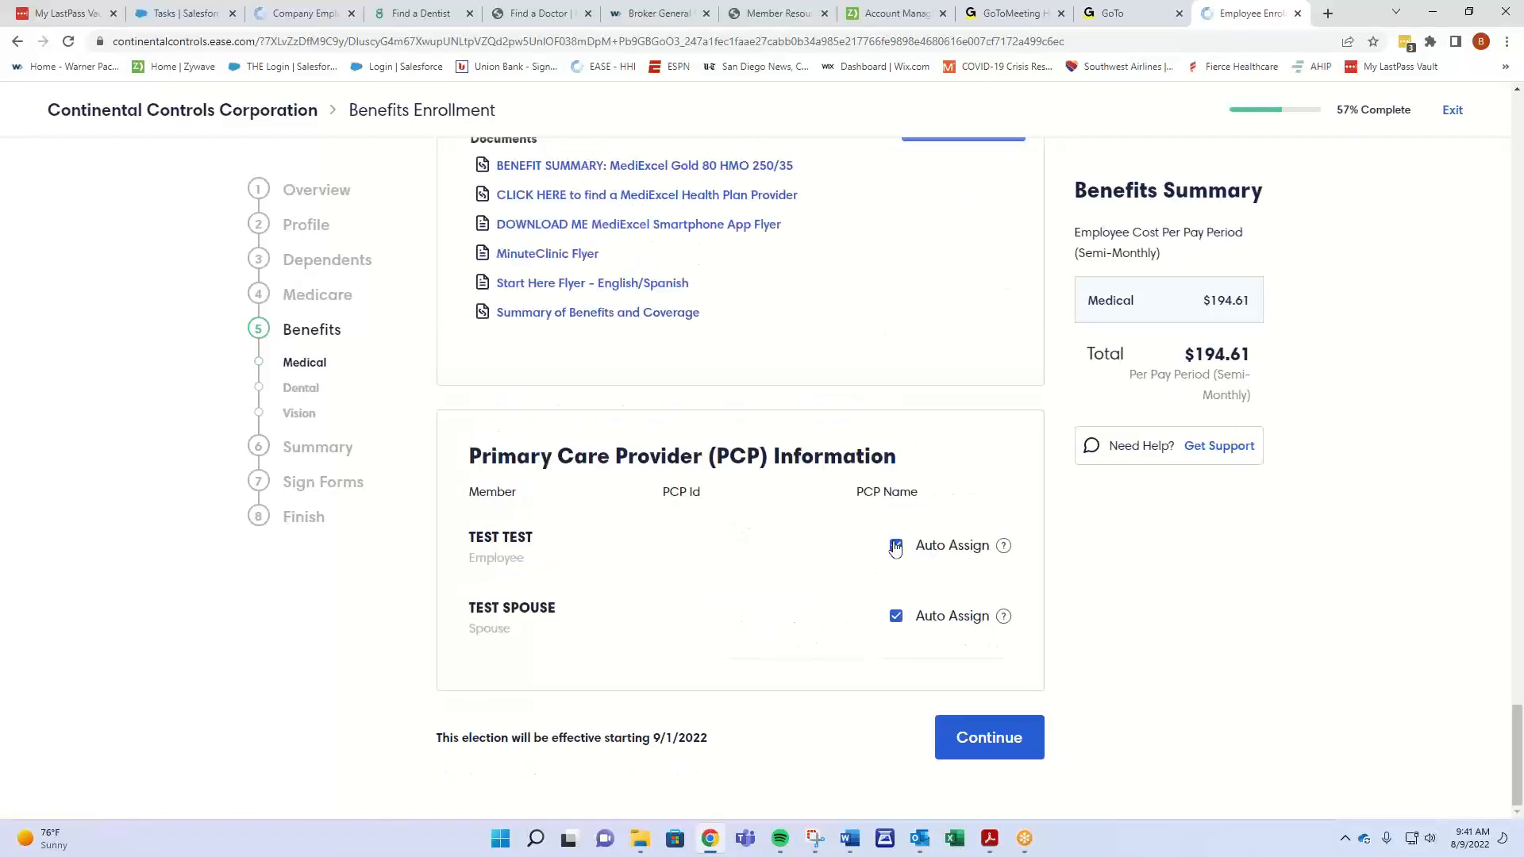
pyautogui.moveTo(1003, 555)
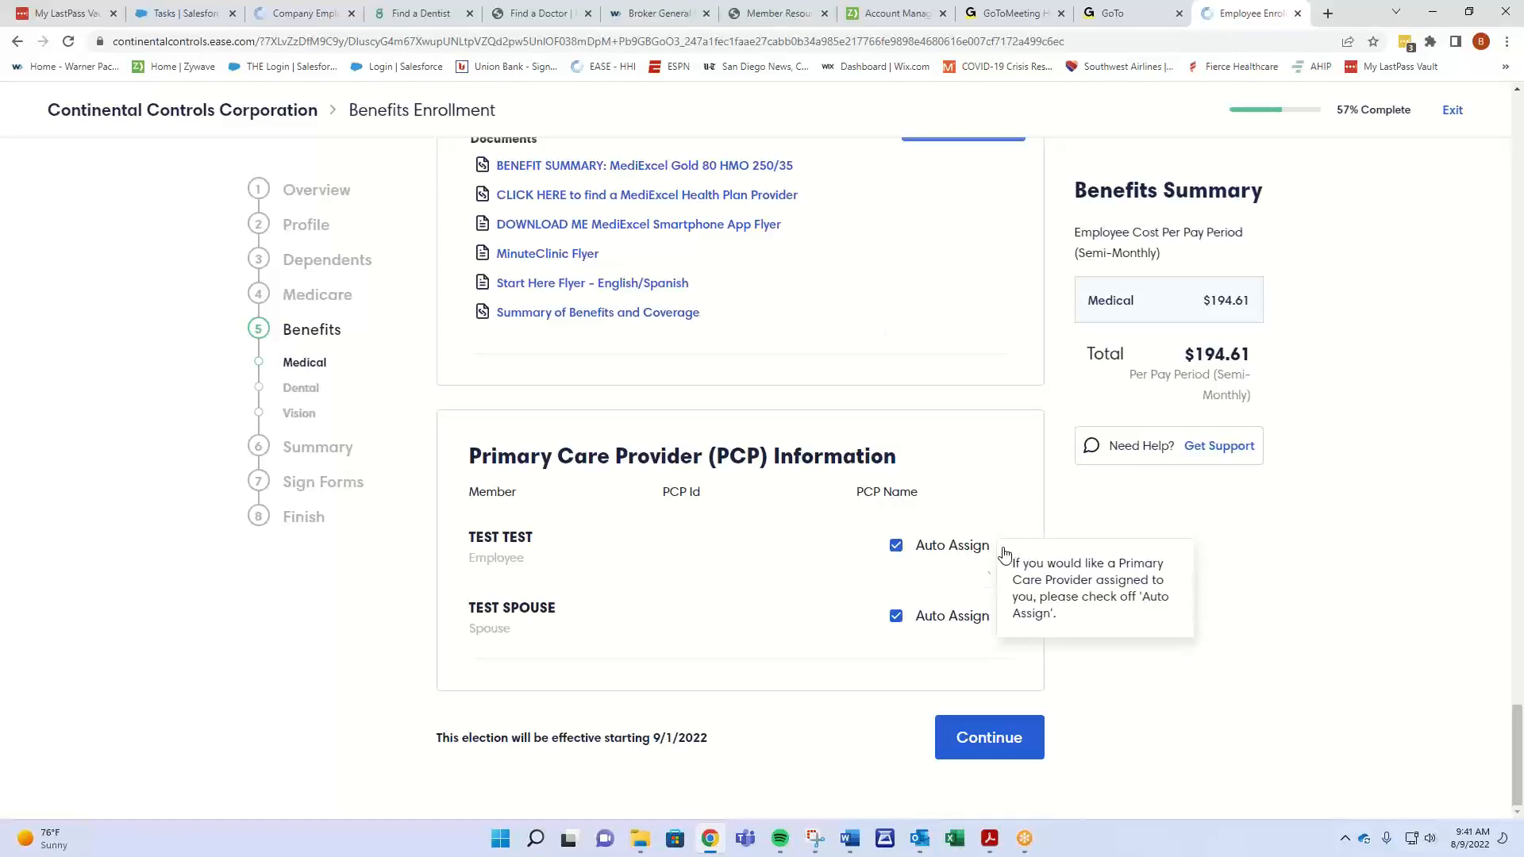
pyautogui.click(1020, 741)
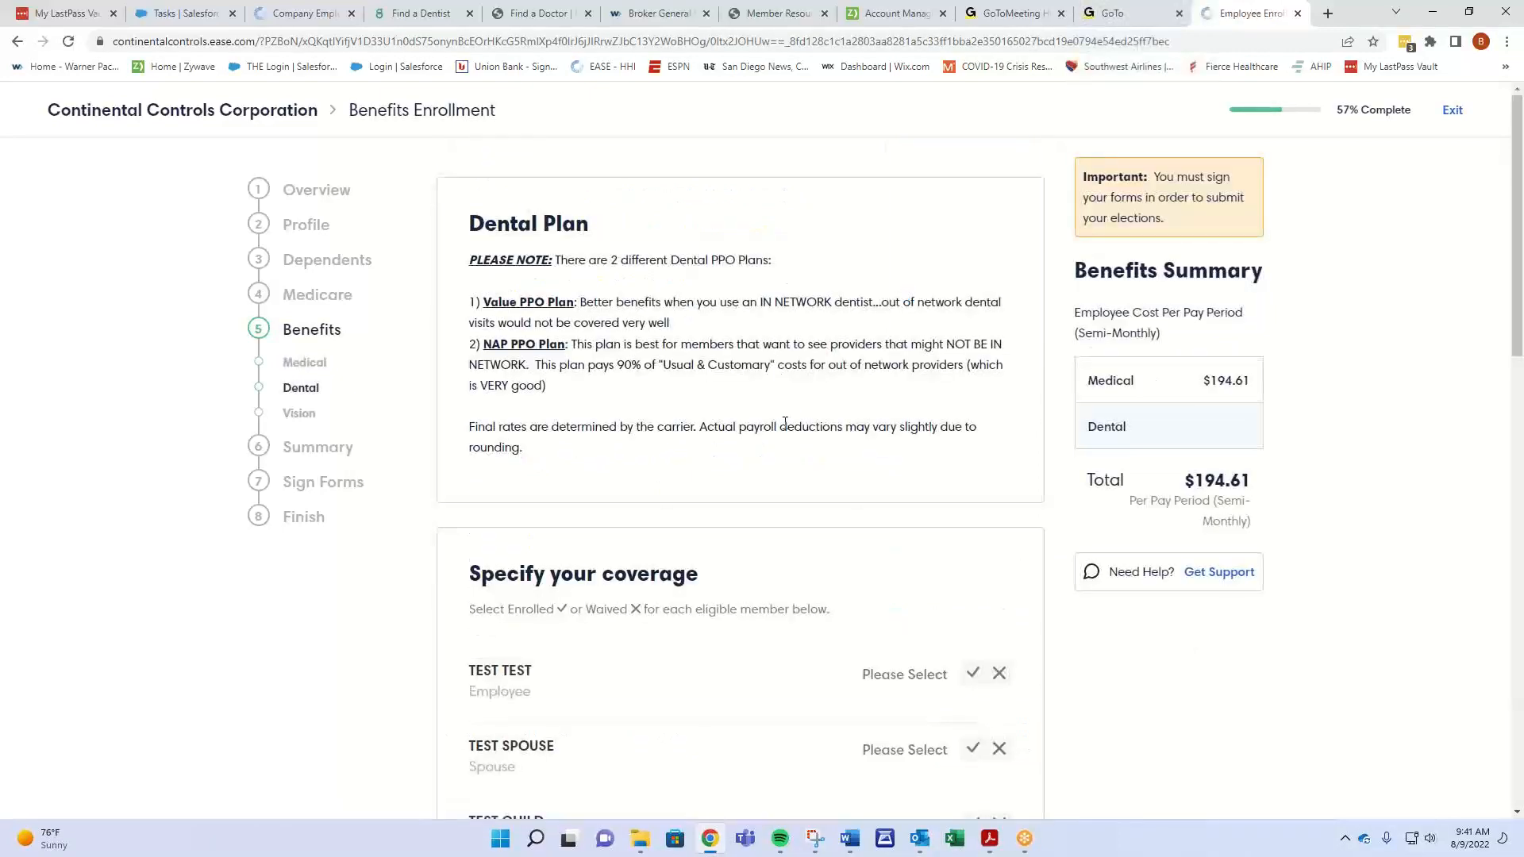
# - Enroll the employee, spouse and child in dental coverage
pyautogui.scroll(-2, 785, 422)
pyautogui.click(973, 514)
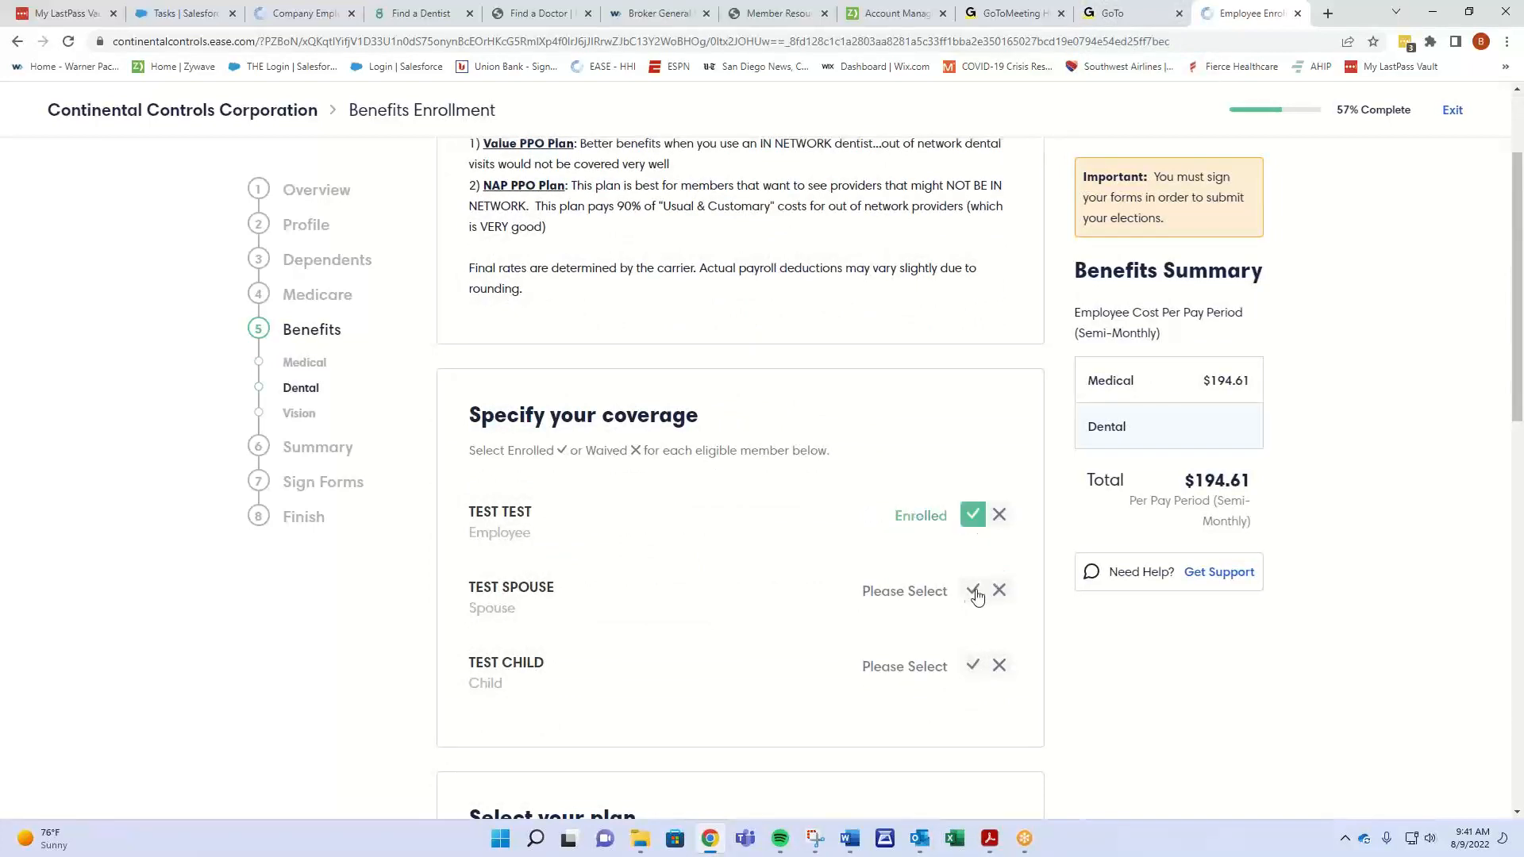
pyautogui.click(973, 591)
pyautogui.click(975, 666)
pyautogui.scroll(2, 776, 535)
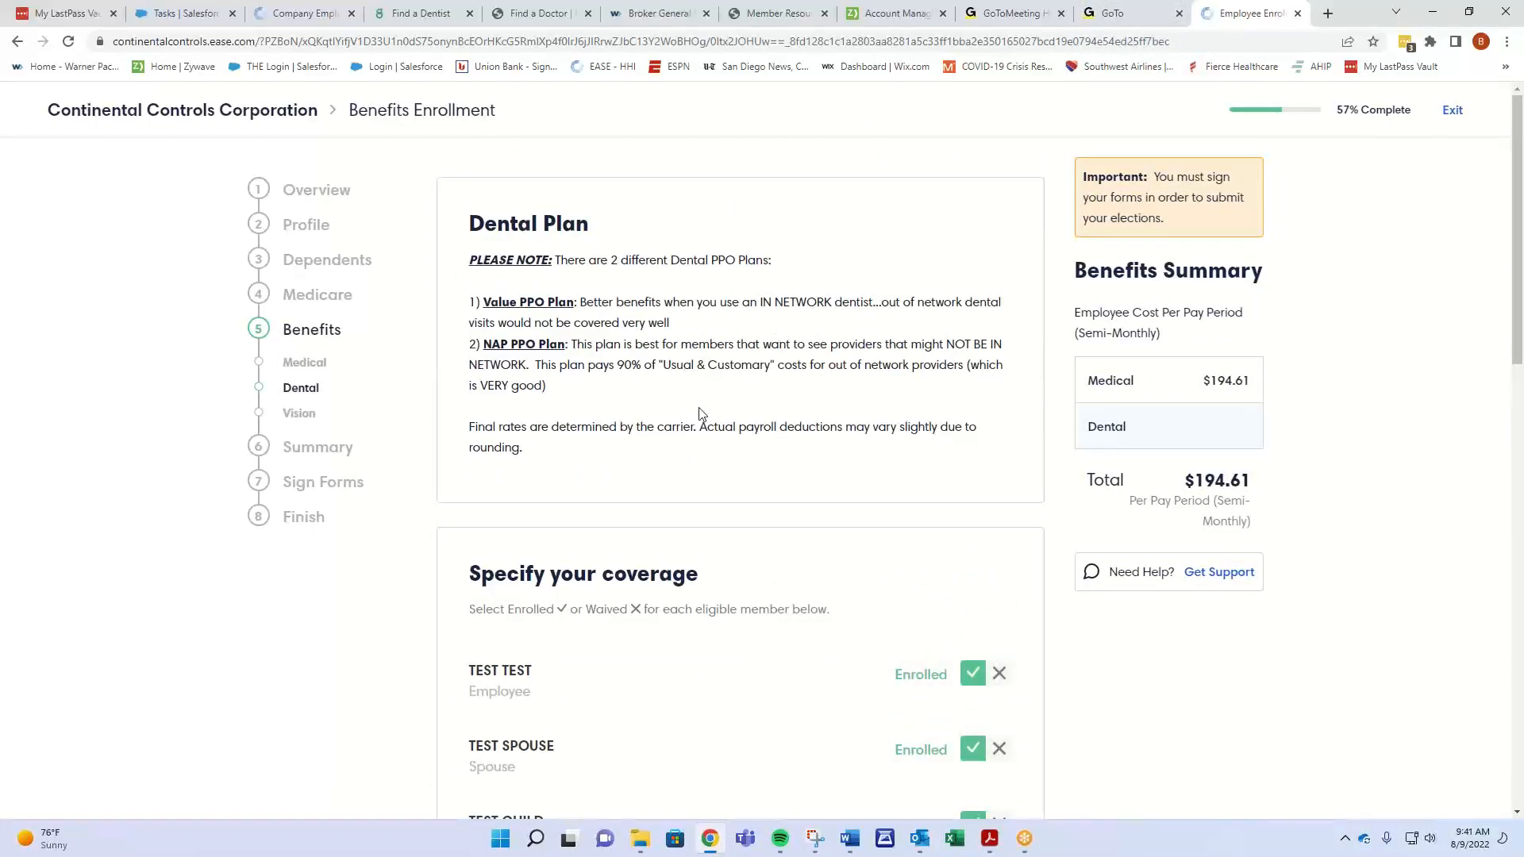
# - Elect the Guardian Dental PPO Value Plan at $73.88, totaling $268.49, and save it
pyautogui.scroll(-10, 724, 403)
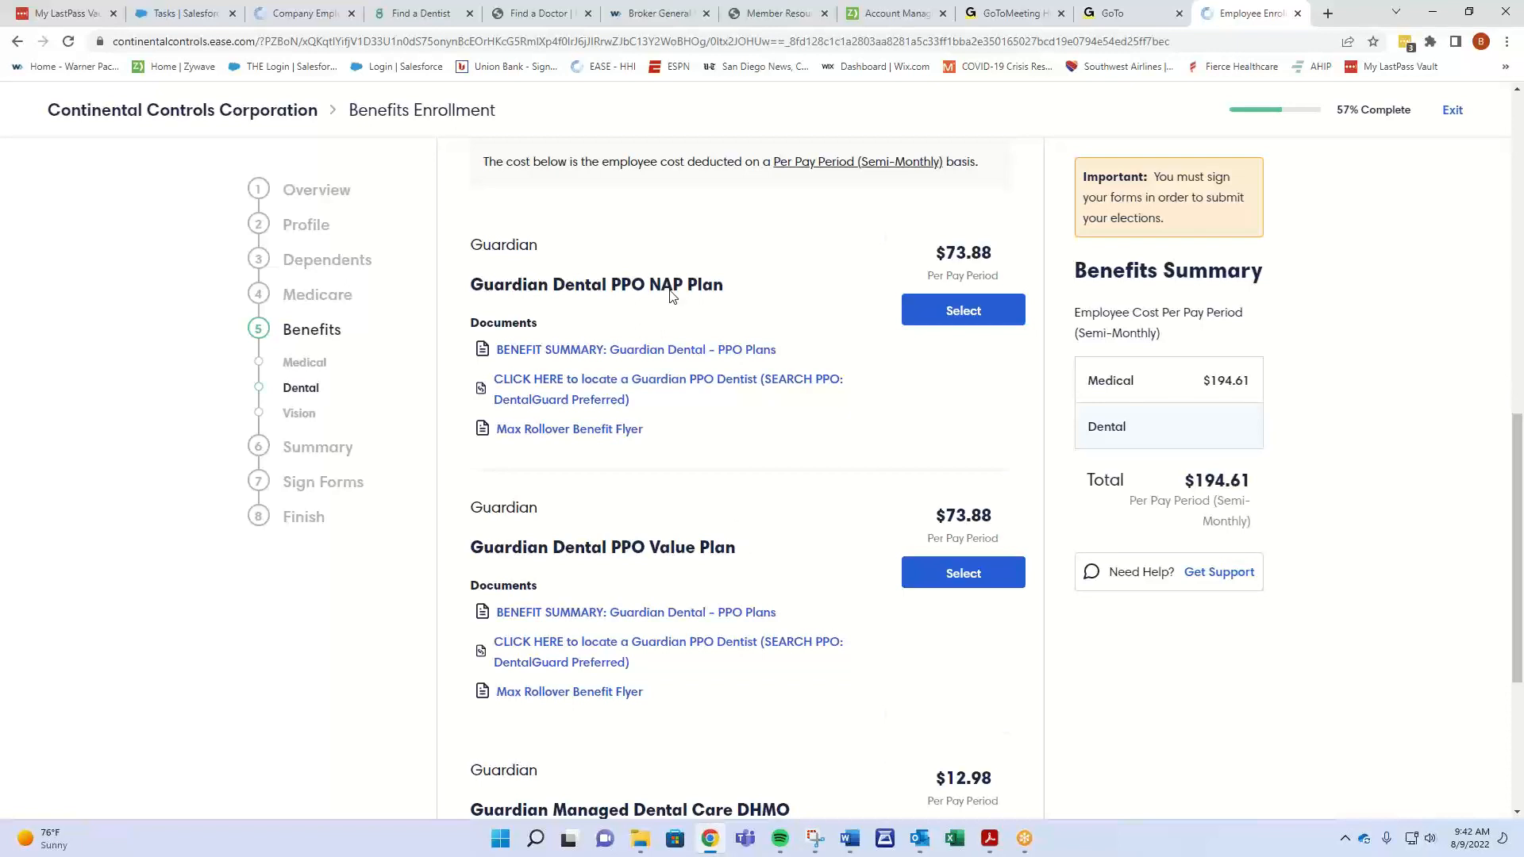
pyautogui.scroll(-2, 774, 307)
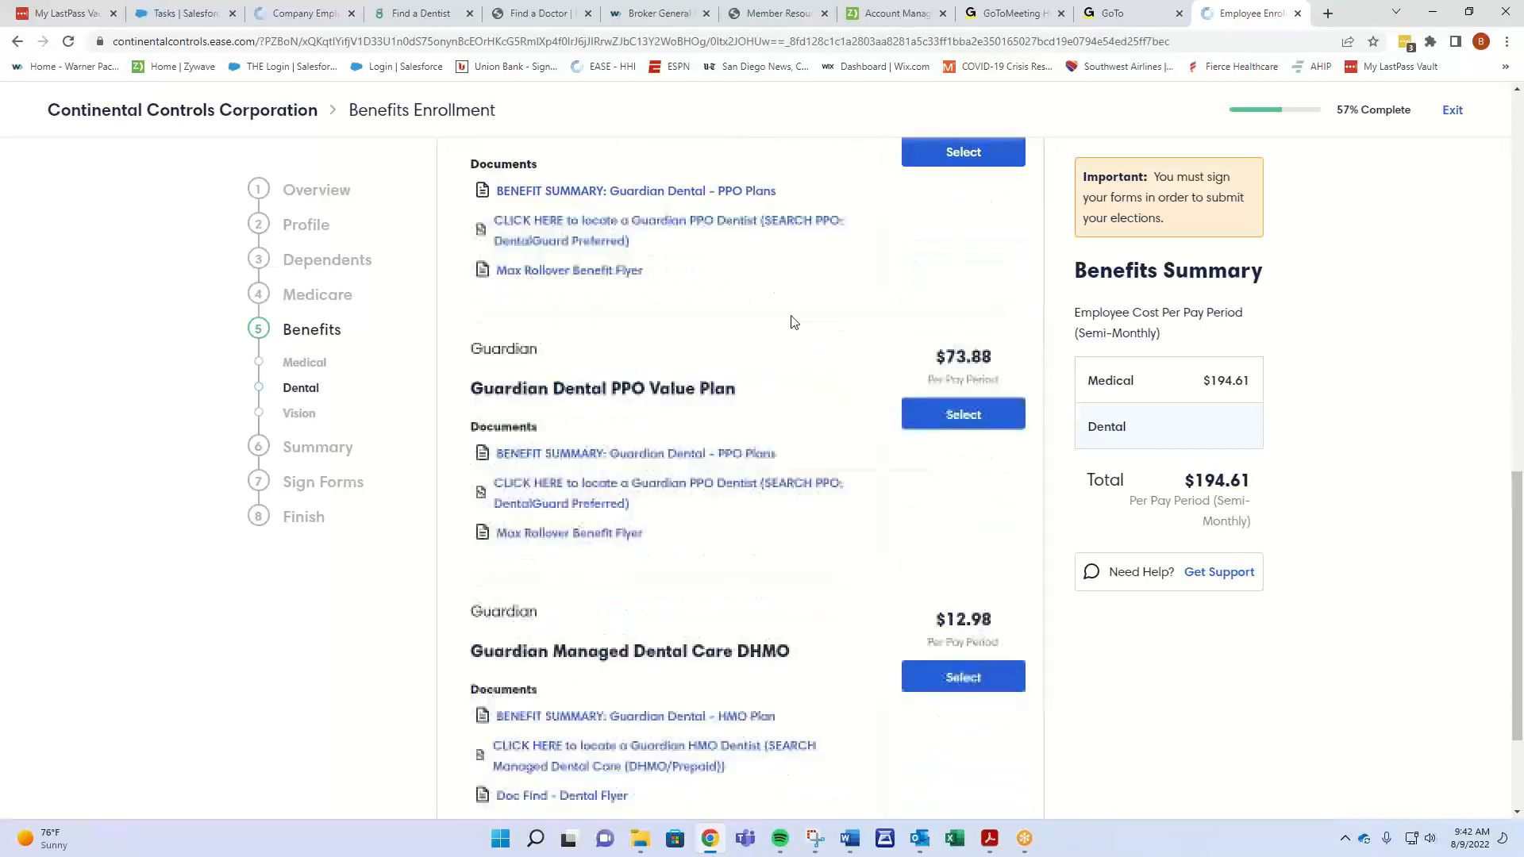
pyautogui.click(943, 425)
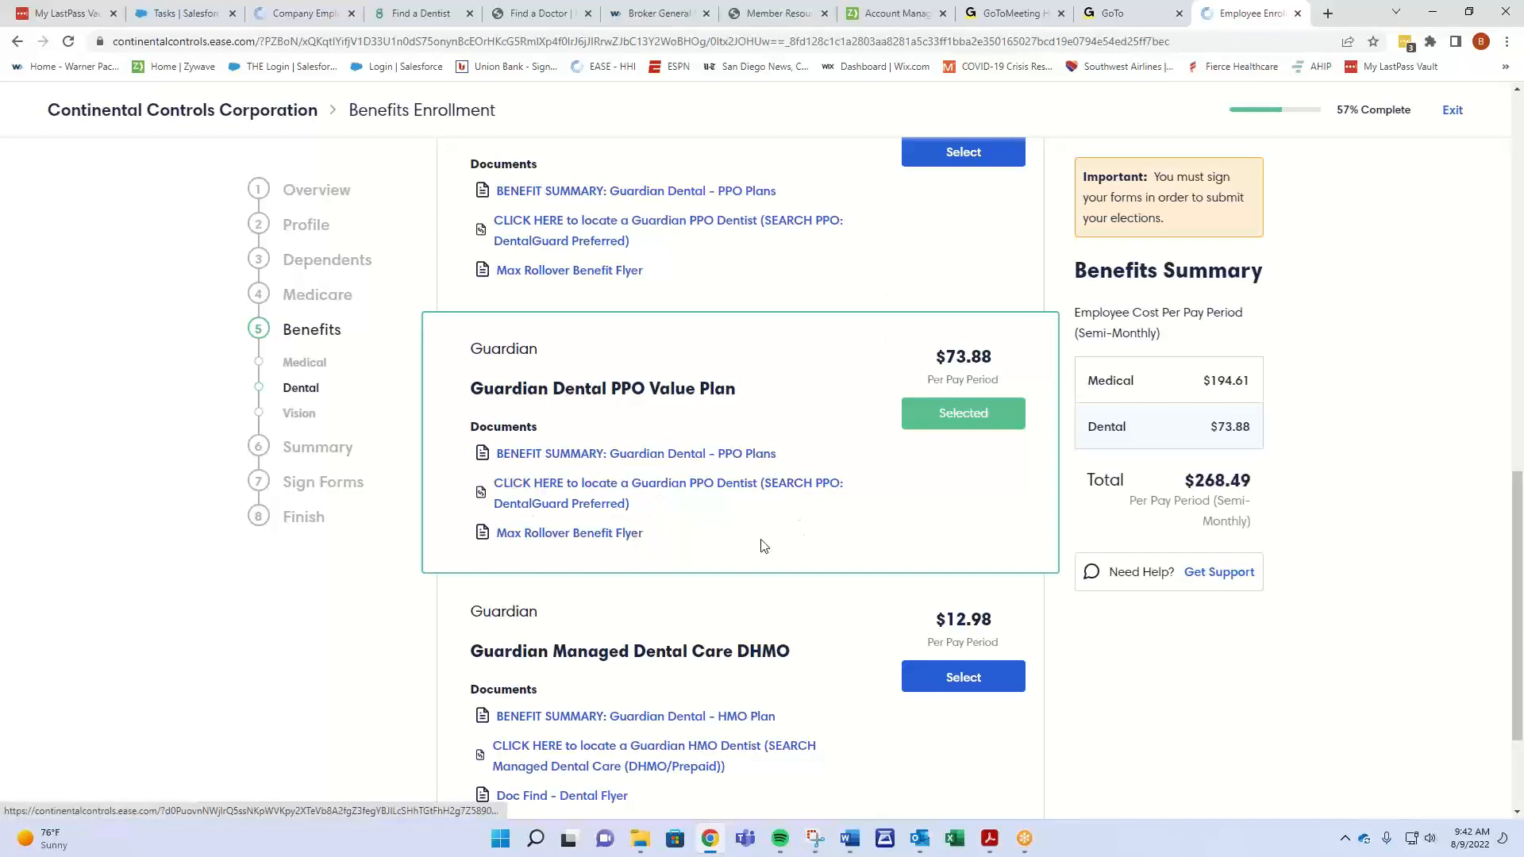
pyautogui.scroll(-2, 762, 523)
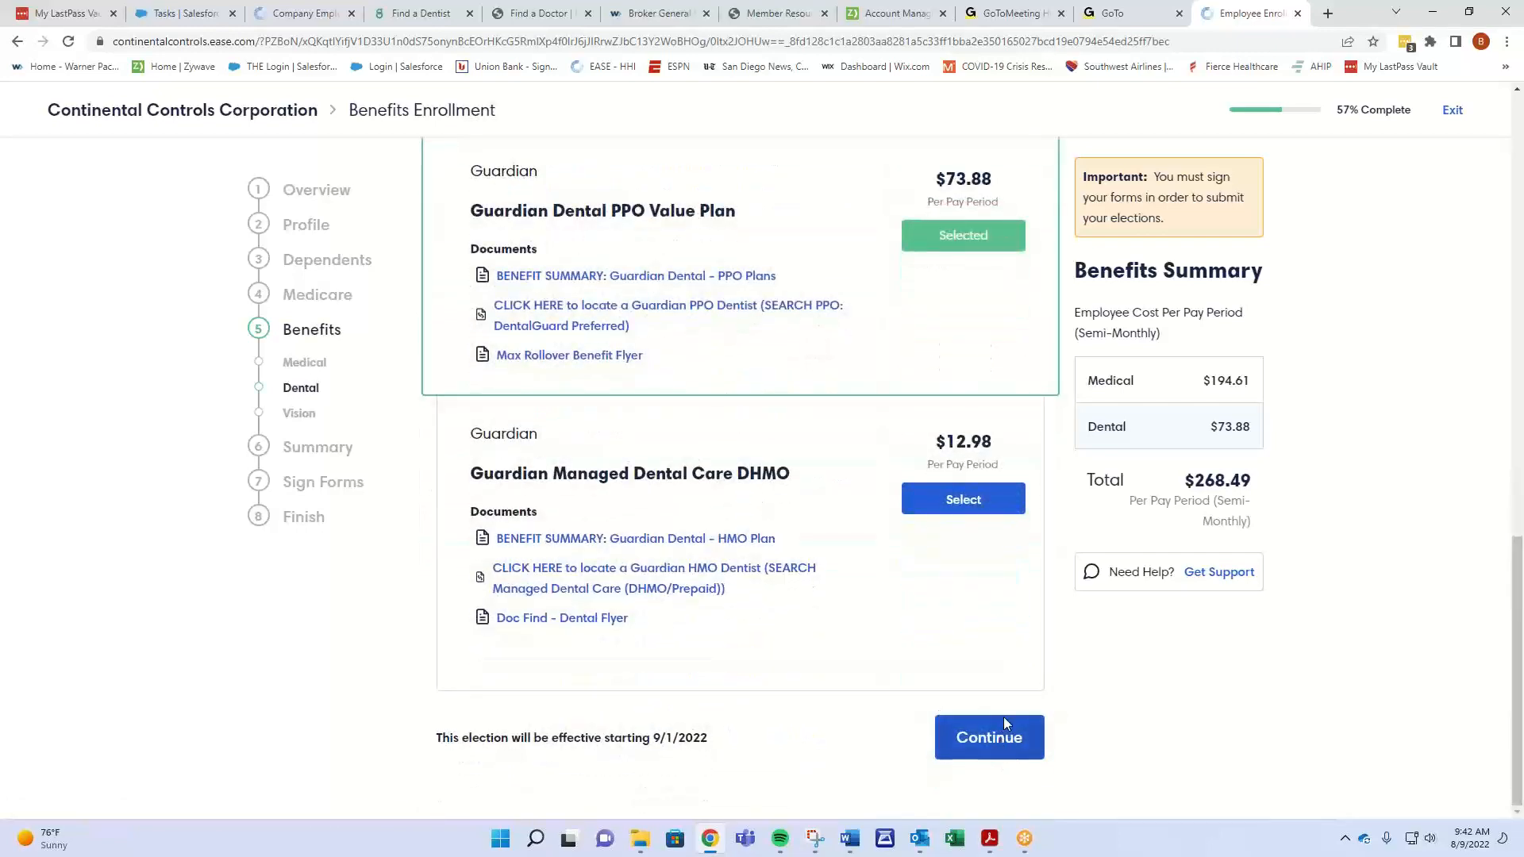
pyautogui.click(963, 499)
pyautogui.scroll(-5, 961, 581)
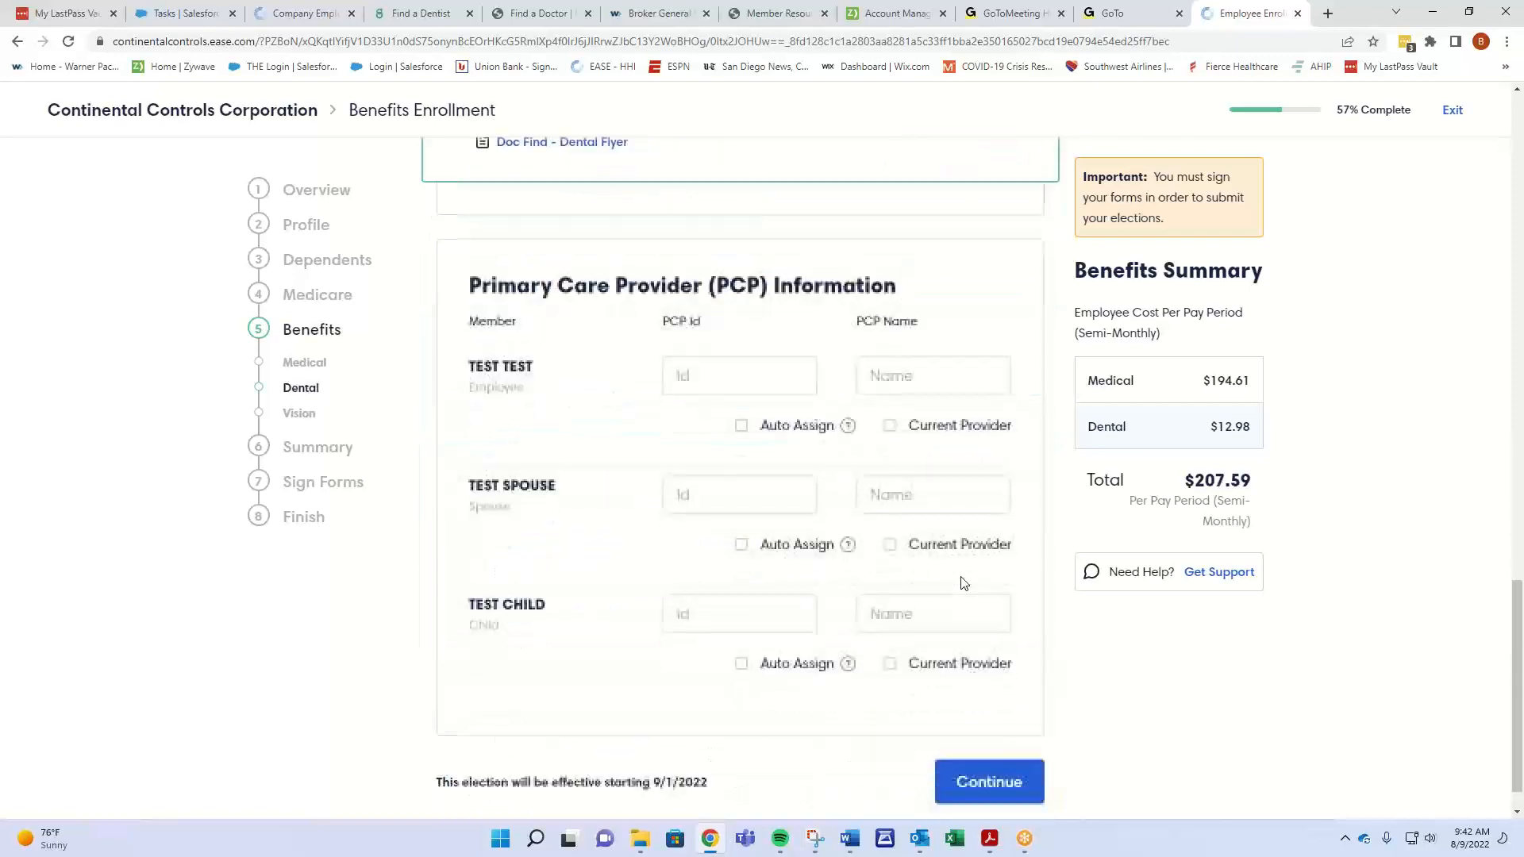
pyautogui.scroll(8, 963, 583)
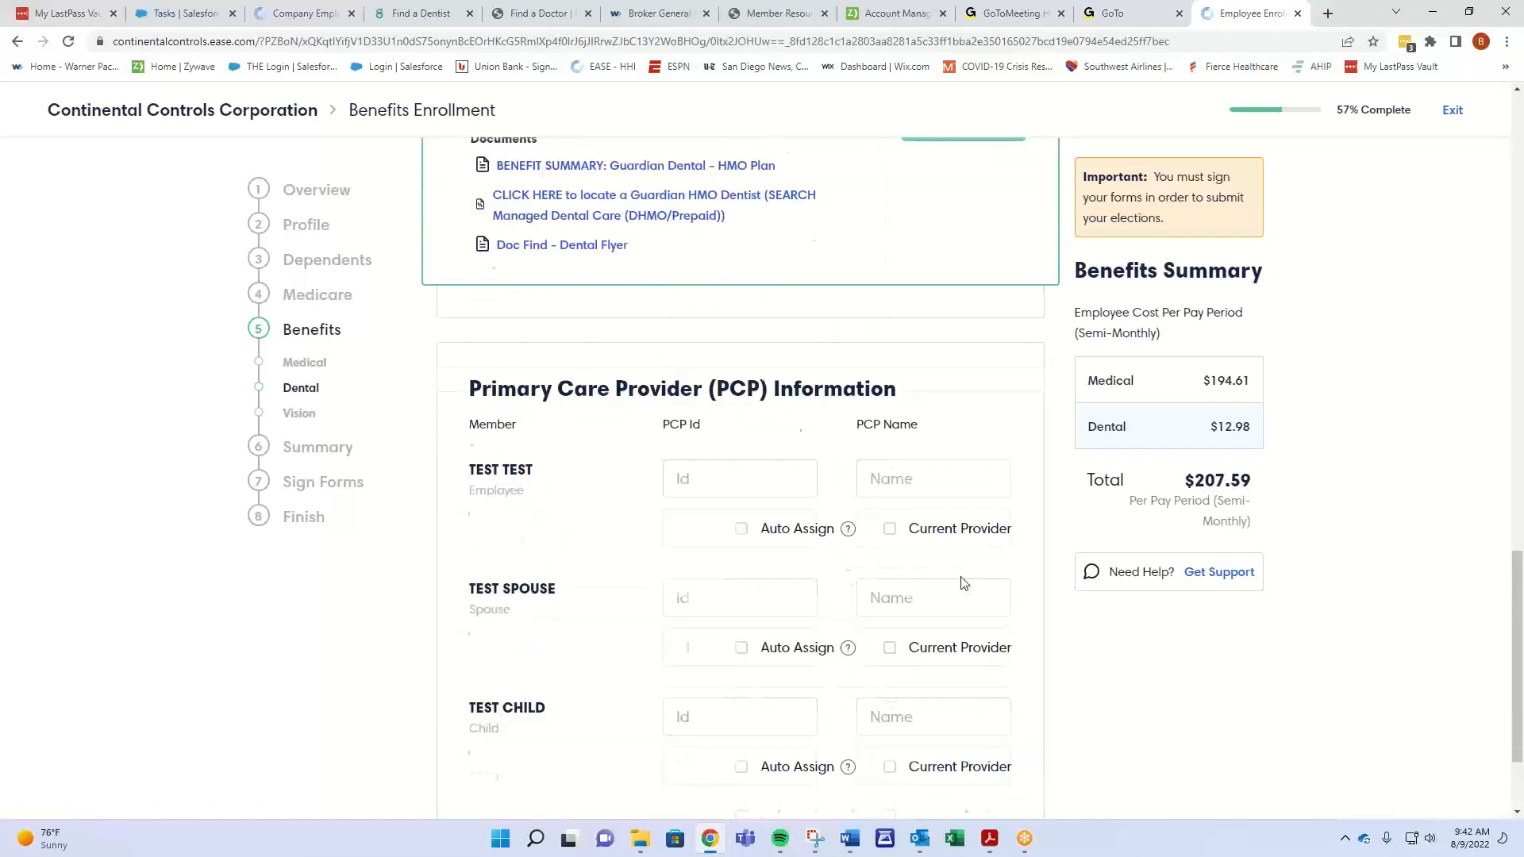
pyautogui.click(977, 409)
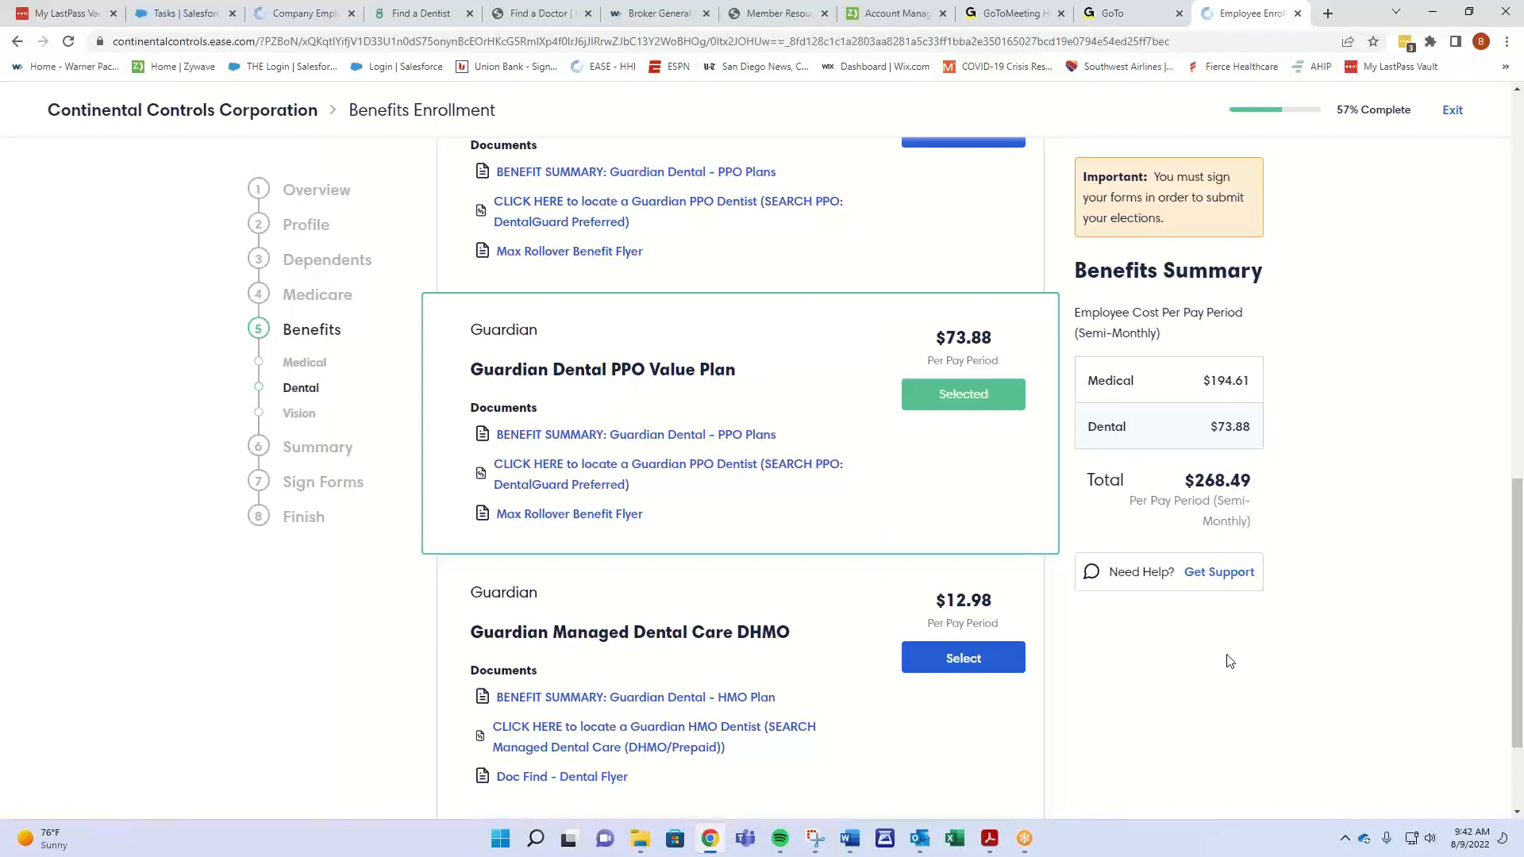
pyautogui.scroll(-2, 1230, 663)
pyautogui.click(994, 745)
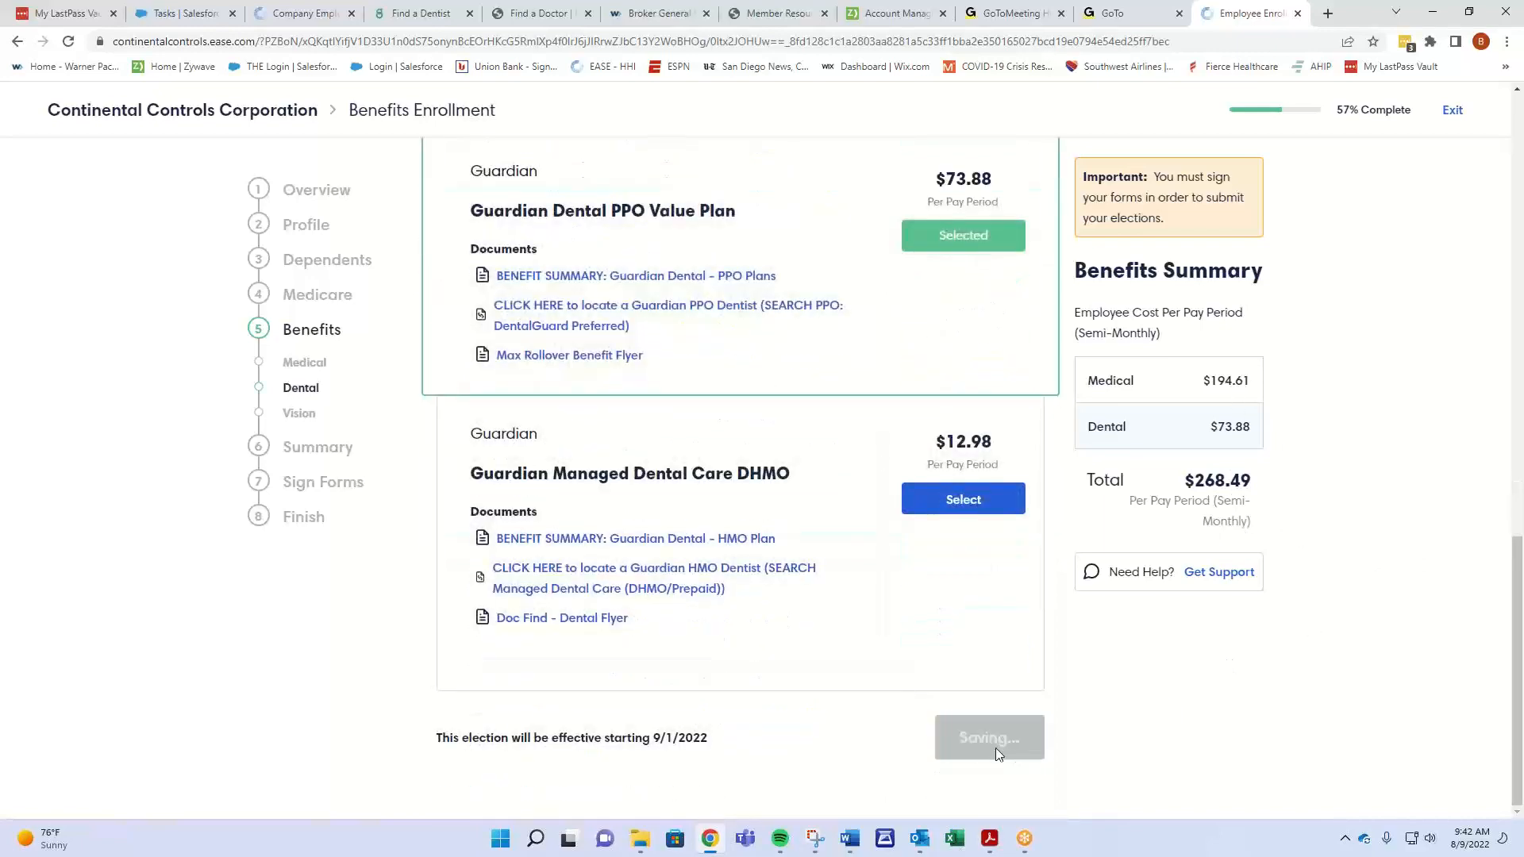
# - Waive the employee's vision coverage with reason Other, explained as 'not interested'
pyautogui.click(999, 506)
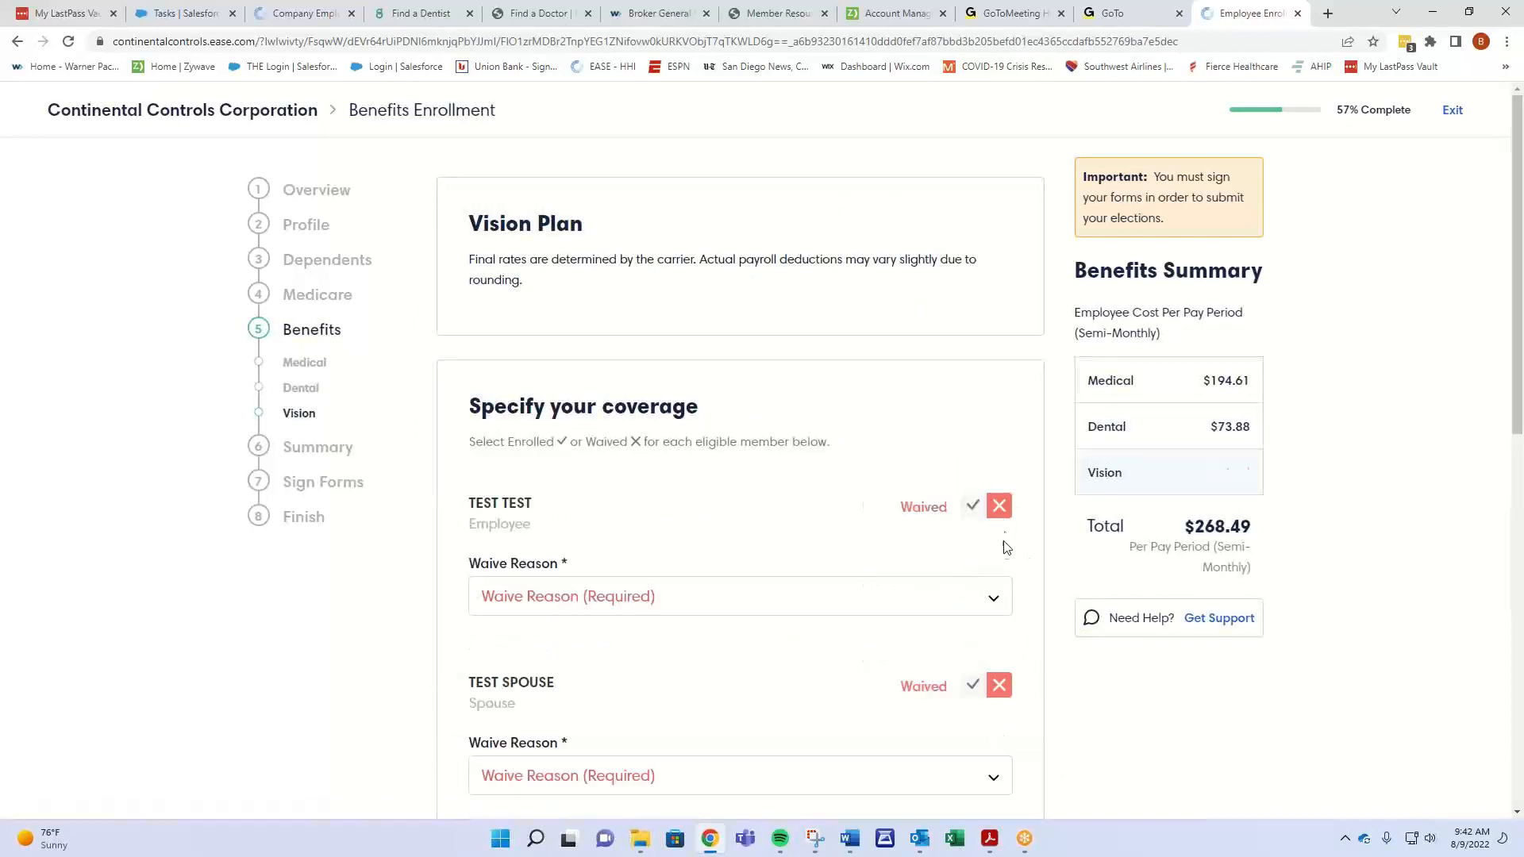
pyautogui.click(994, 605)
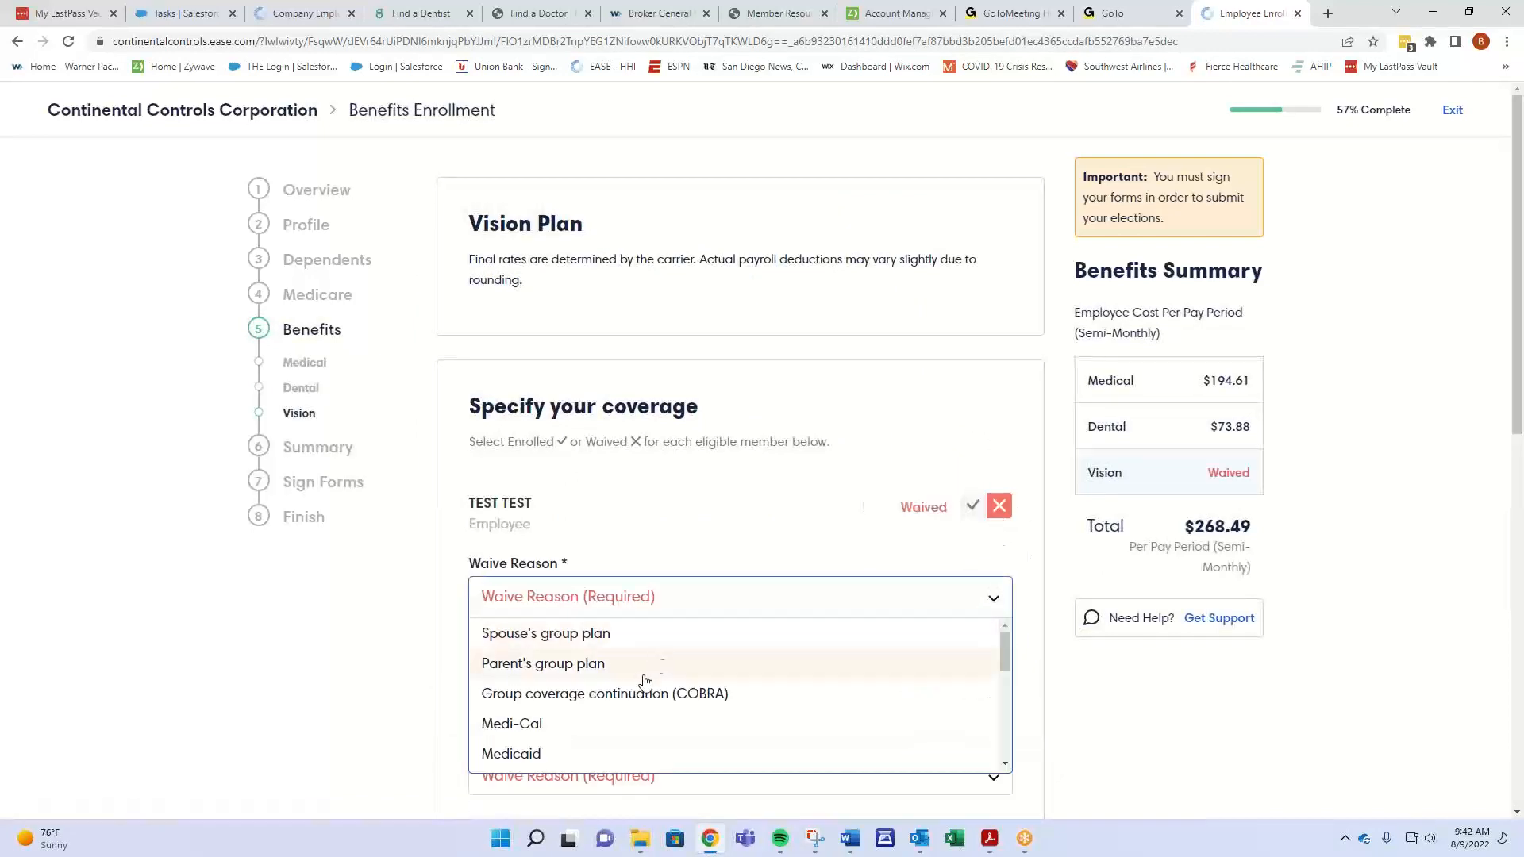
pyautogui.scroll(-3, 623, 745)
pyautogui.click(619, 753)
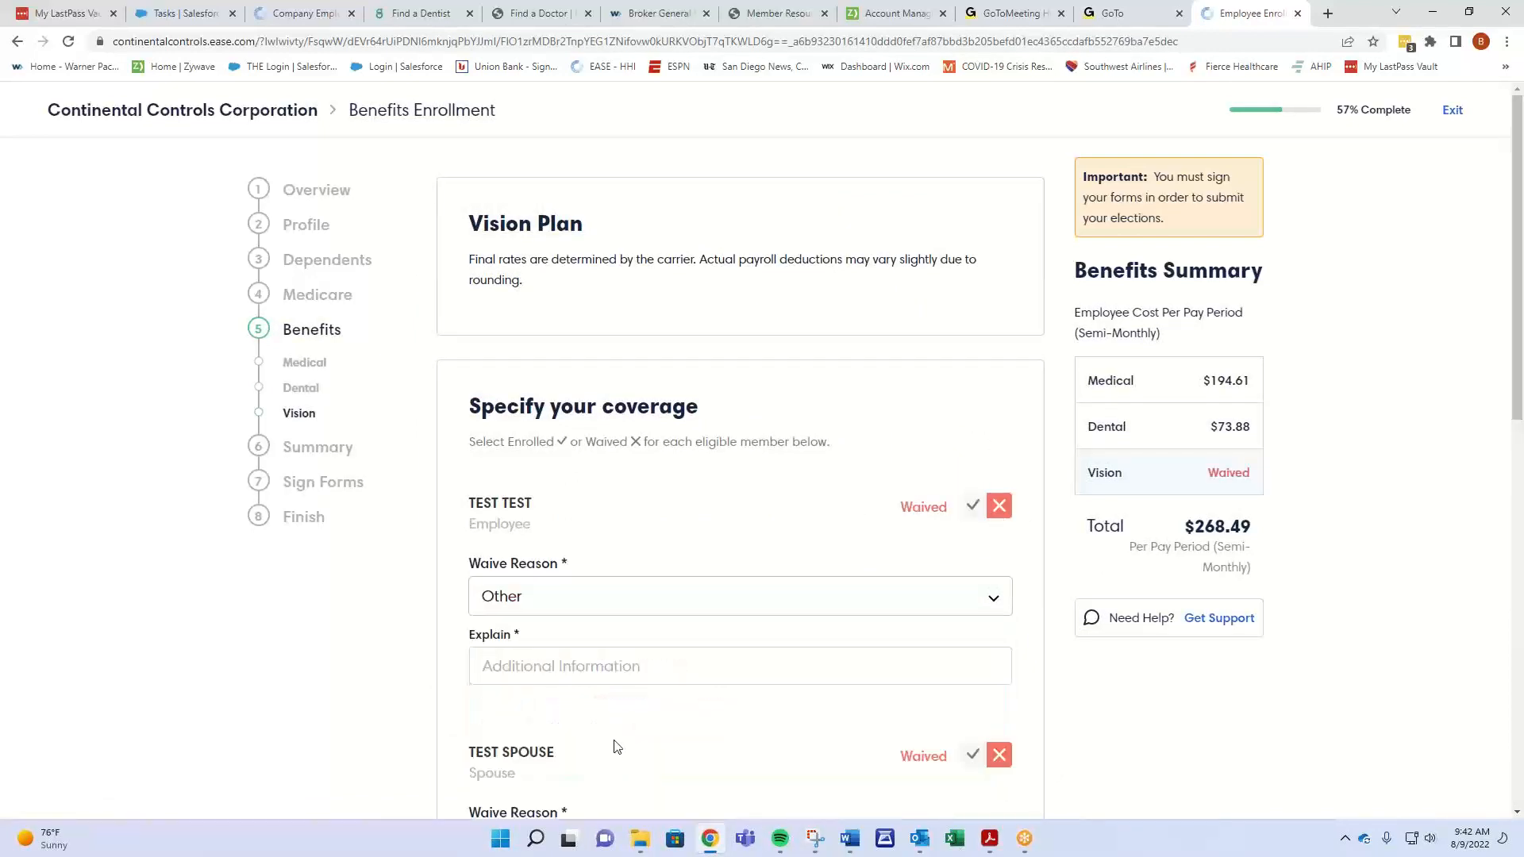
pyautogui.click(620, 661)
pyautogui.write('not interested')
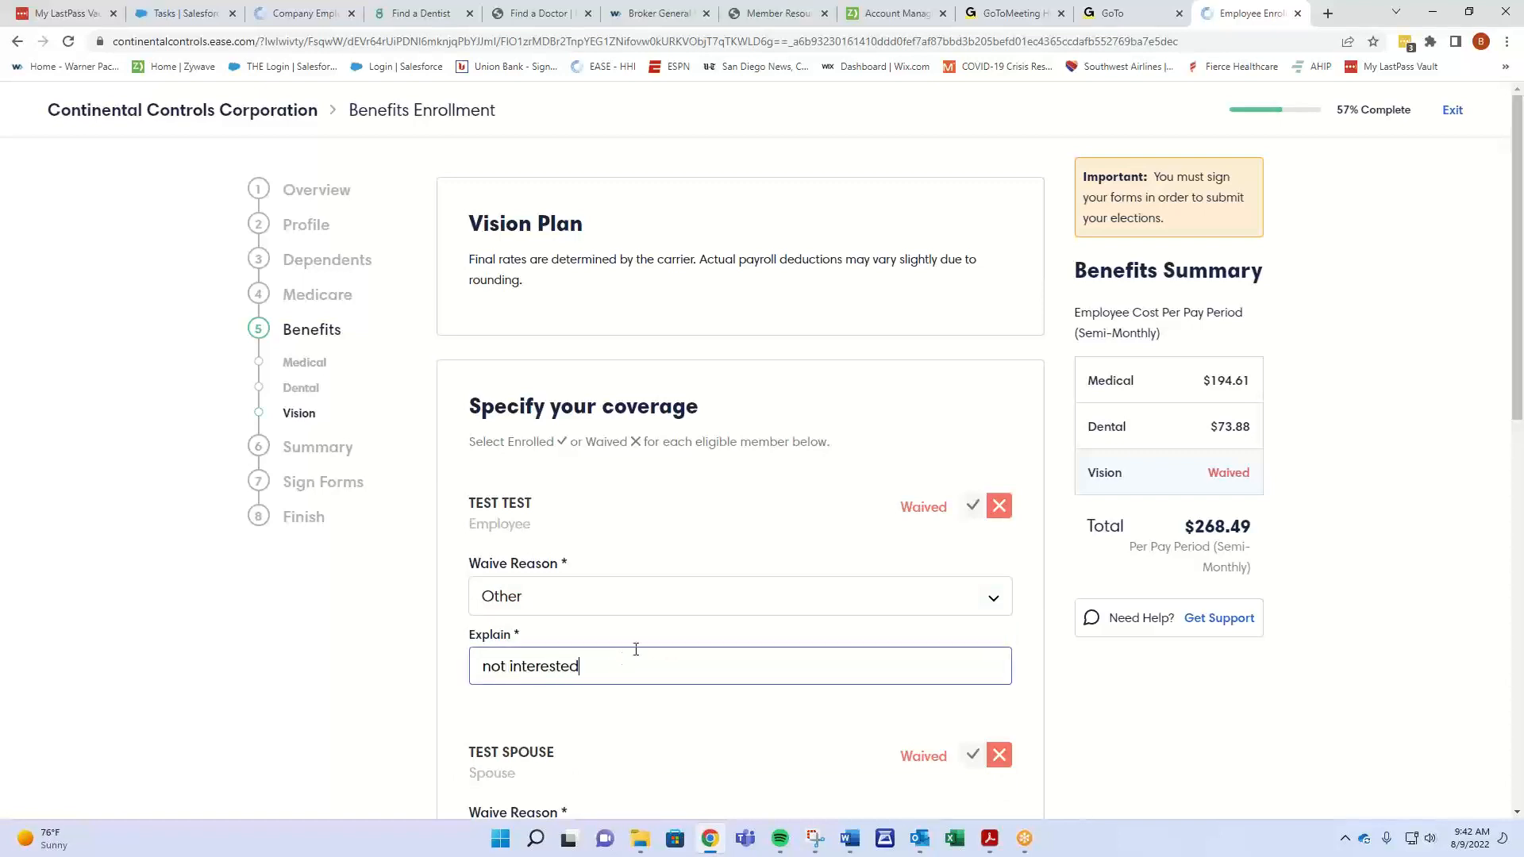
pyautogui.tripleClick(590, 665)
pyautogui.rightClick(508, 665)
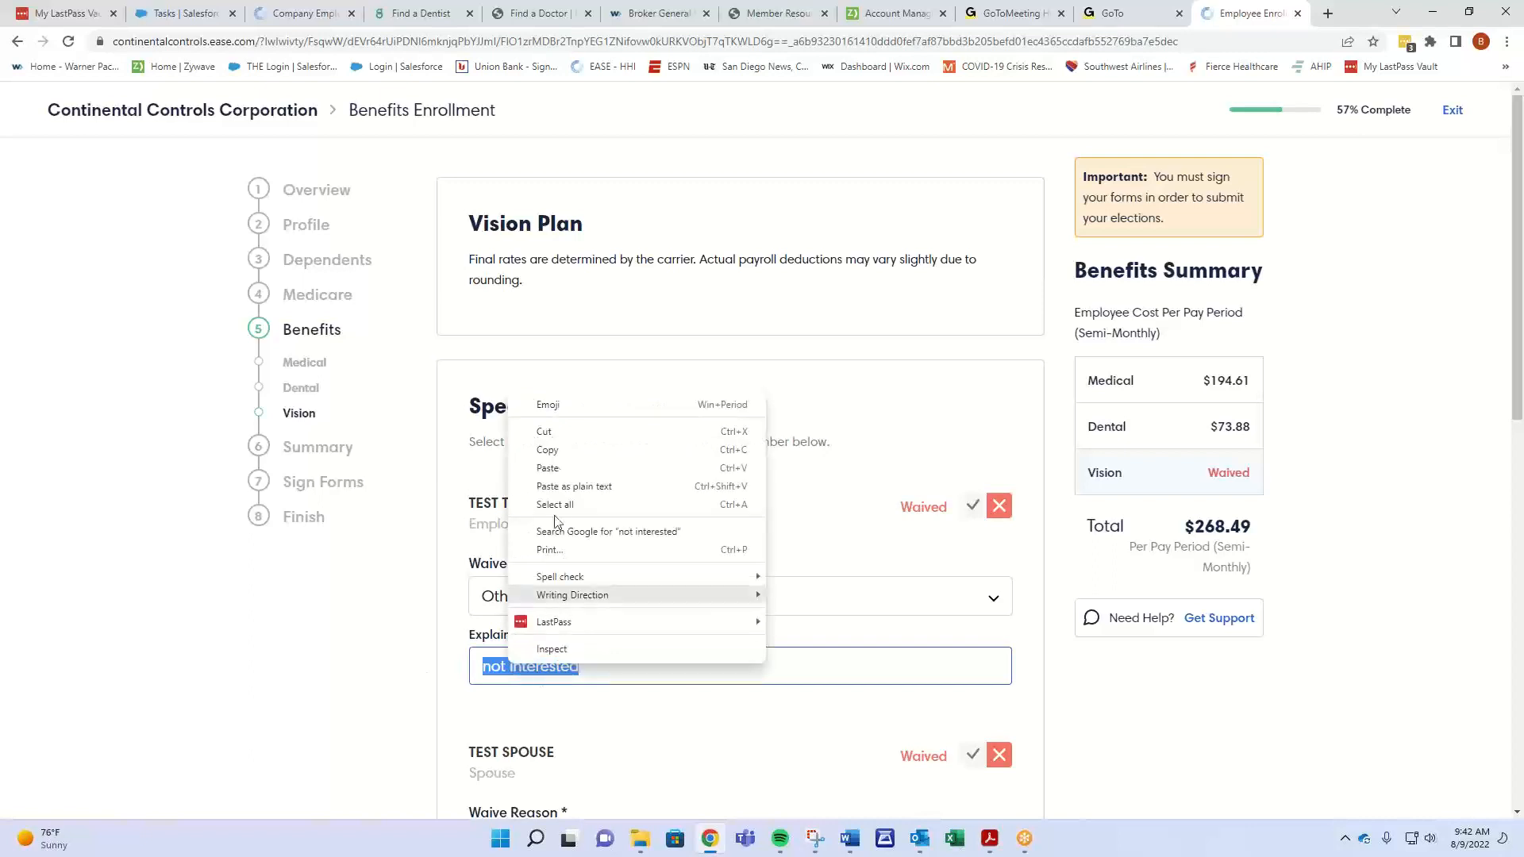
pyautogui.click(551, 453)
# - Set the spouse's and child's vision waive reason to Other
pyautogui.scroll(-4, 616, 606)
pyautogui.click(644, 529)
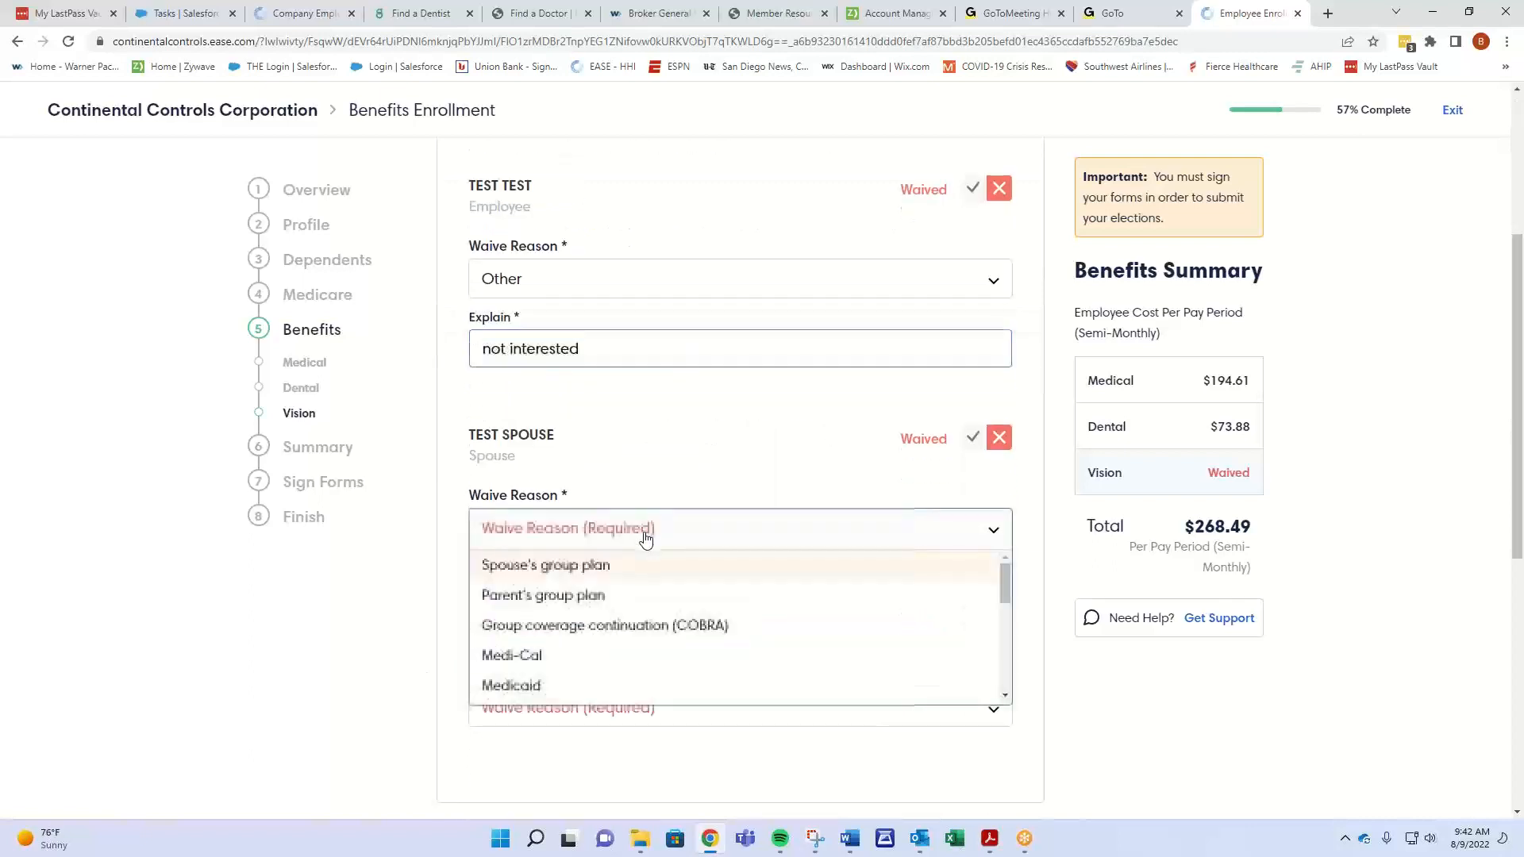
pyautogui.scroll(-5, 667, 635)
pyautogui.click(566, 691)
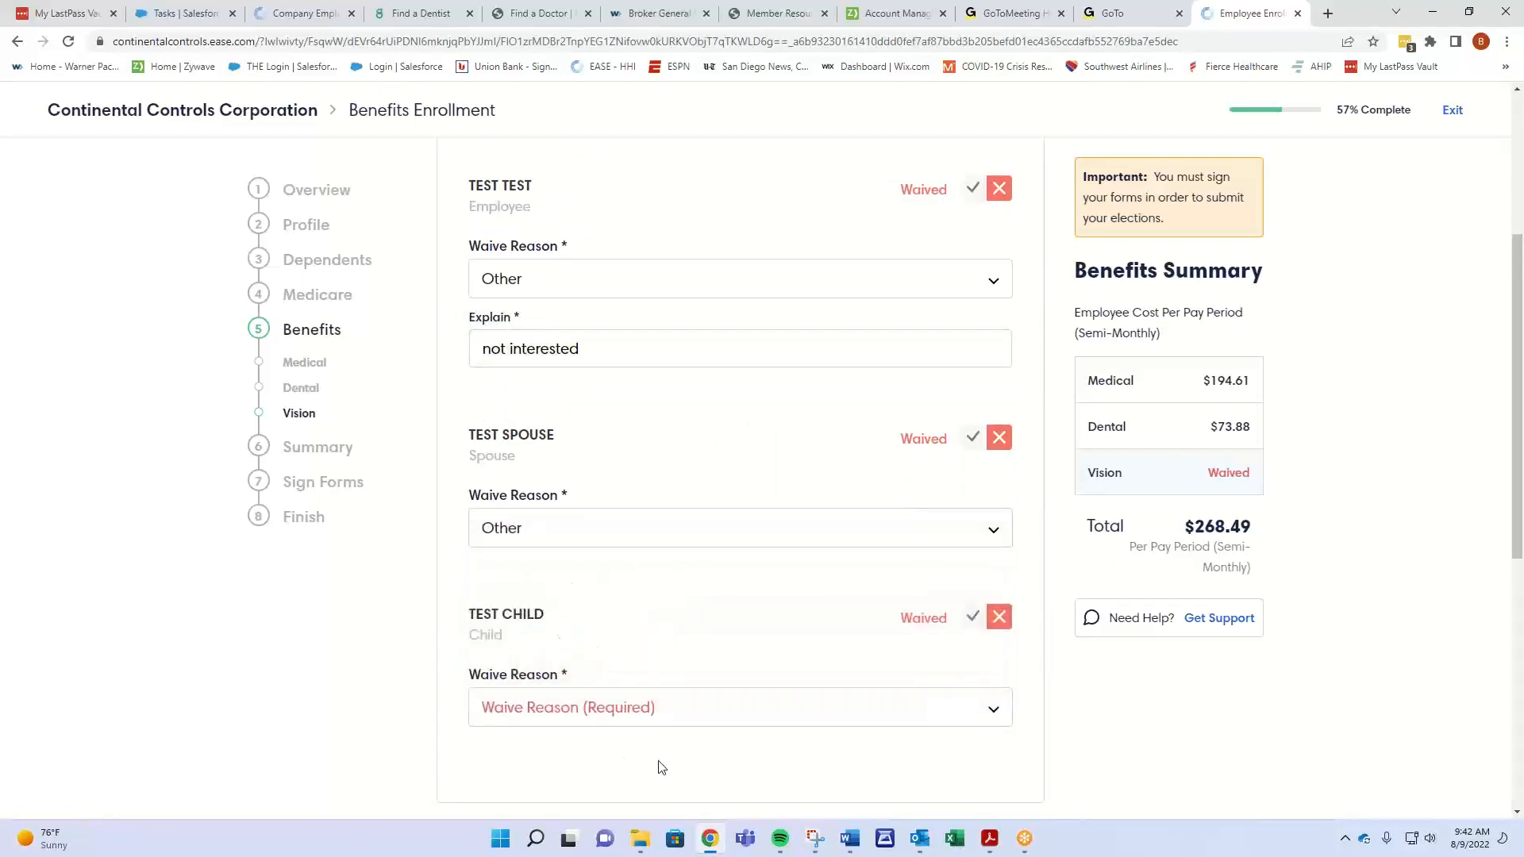
pyautogui.click(650, 713)
pyautogui.scroll(-3, 397, 766)
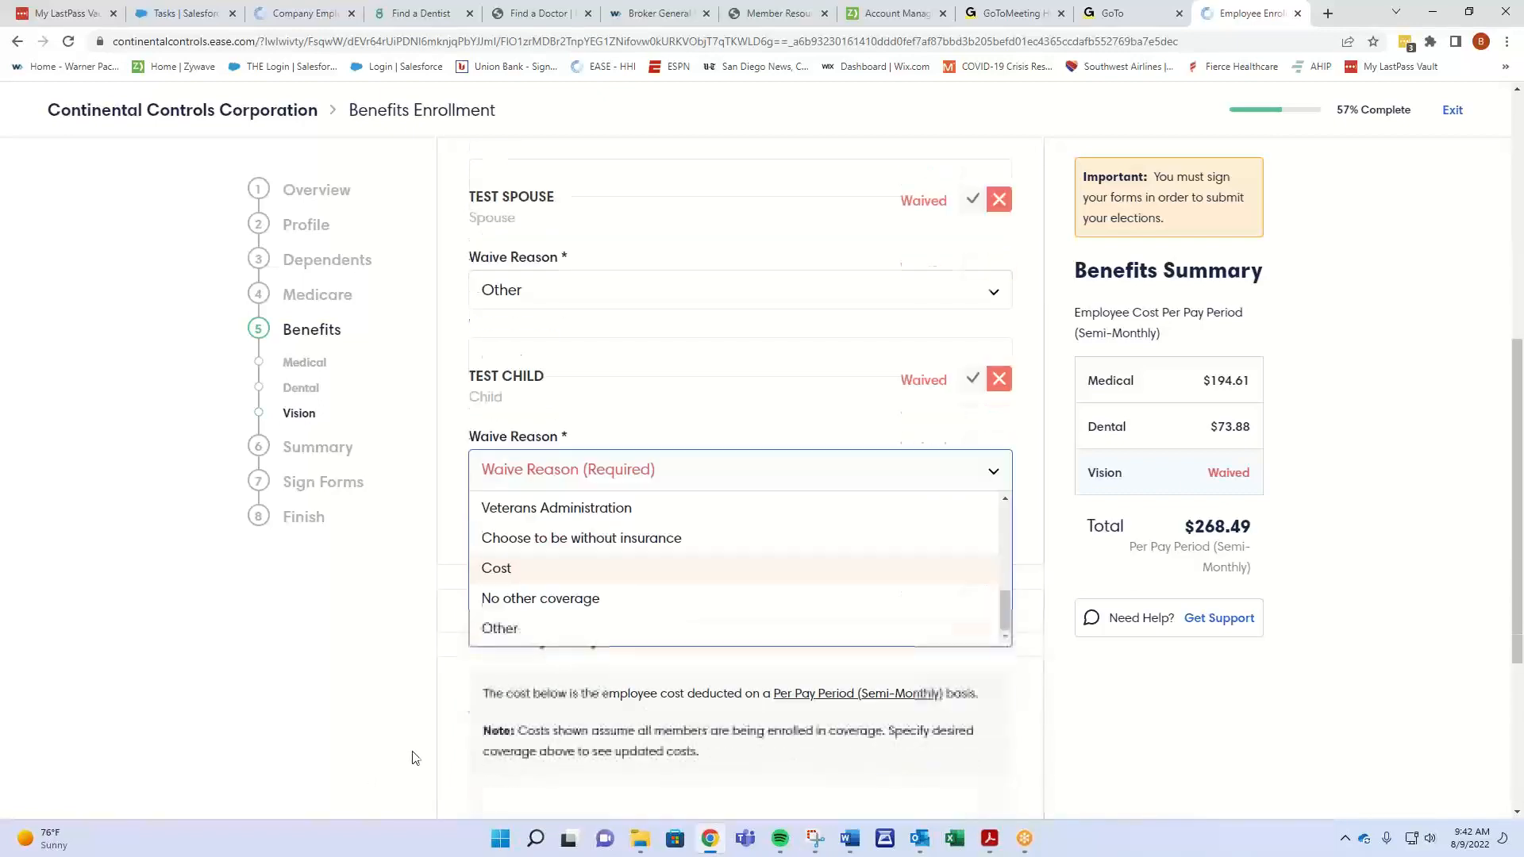
pyautogui.click(544, 628)
pyautogui.scroll(-4, 397, 645)
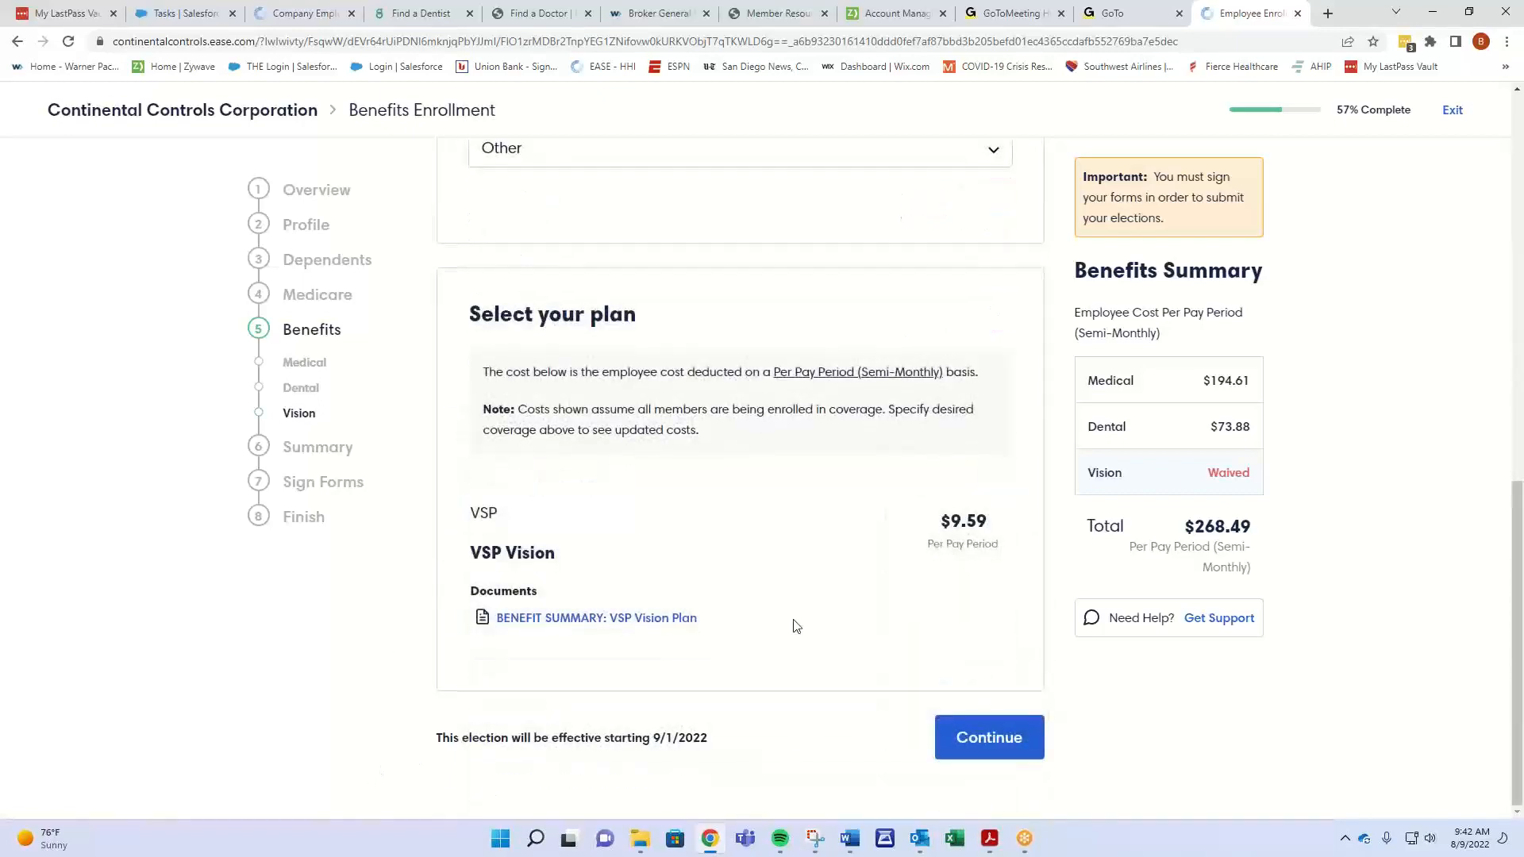
# - Save the vision waiver and review the Benefit Summary before proceeding to Sign Forms
pyautogui.click(1024, 745)
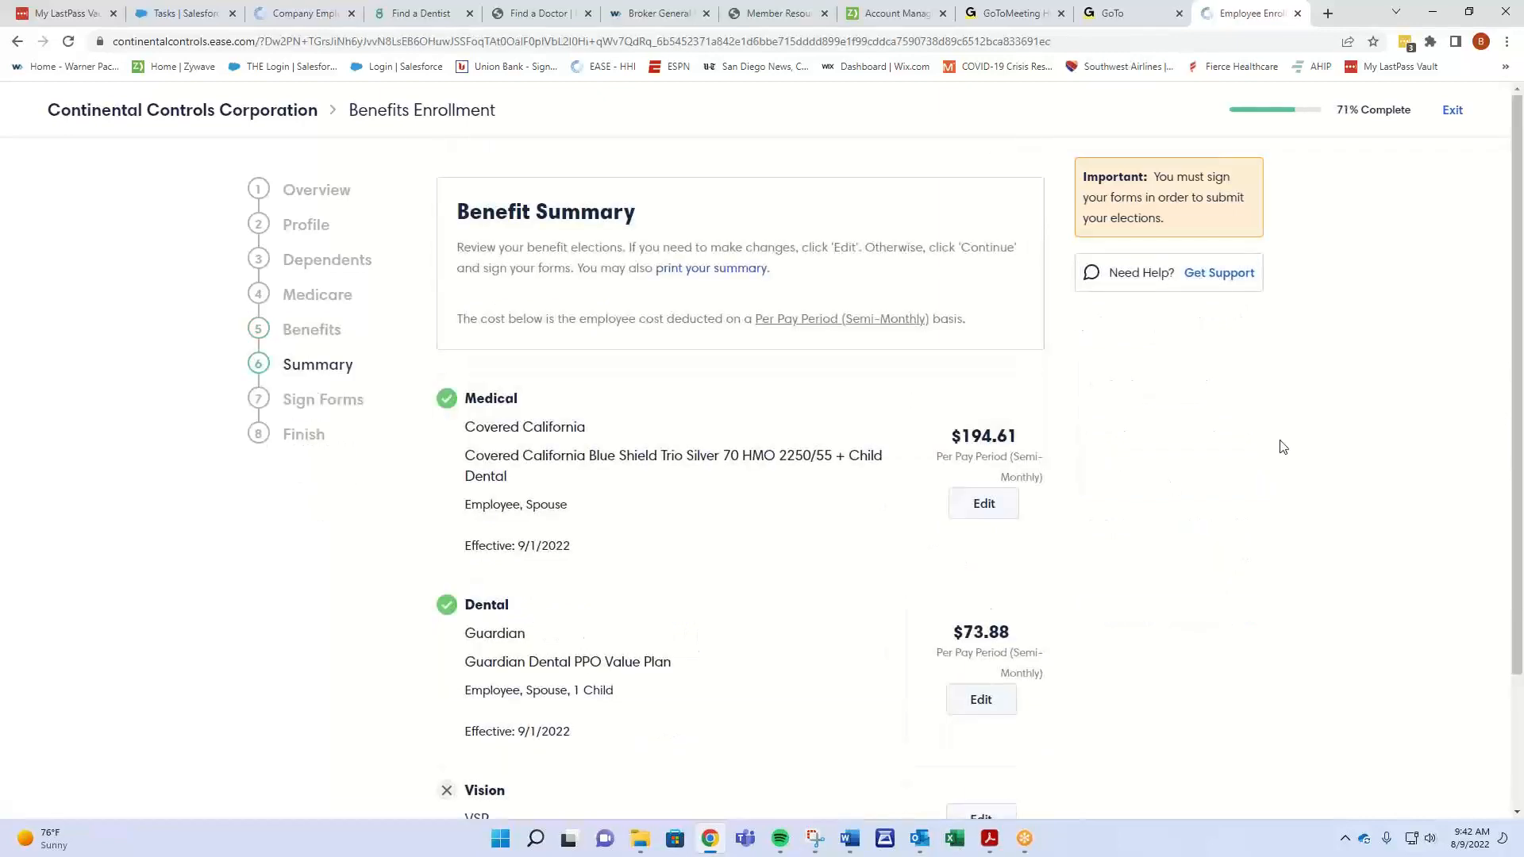
pyautogui.scroll(-2, 1283, 447)
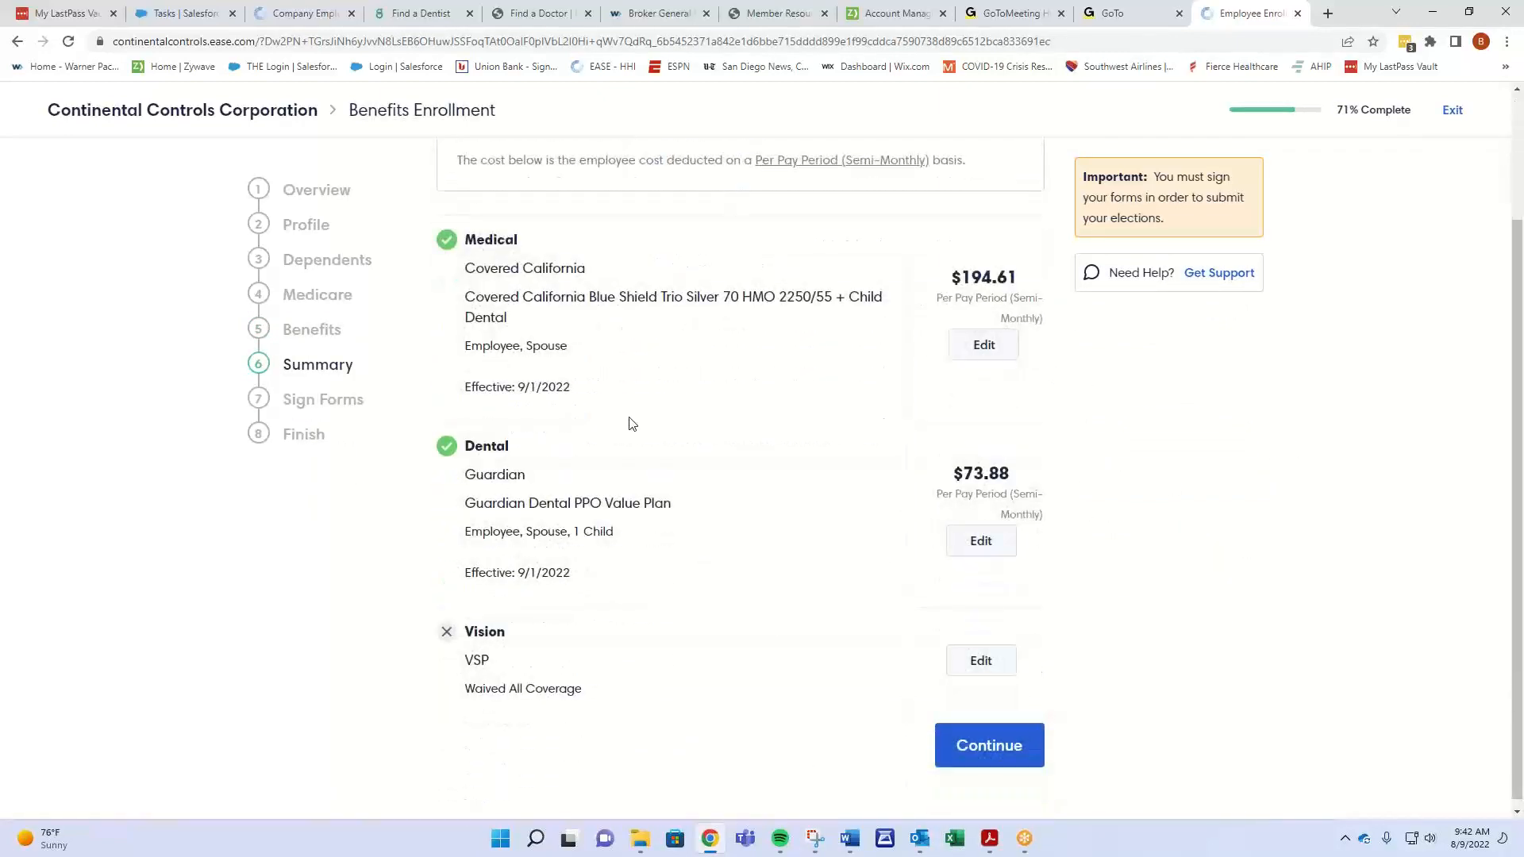
pyautogui.scroll(2, 658, 568)
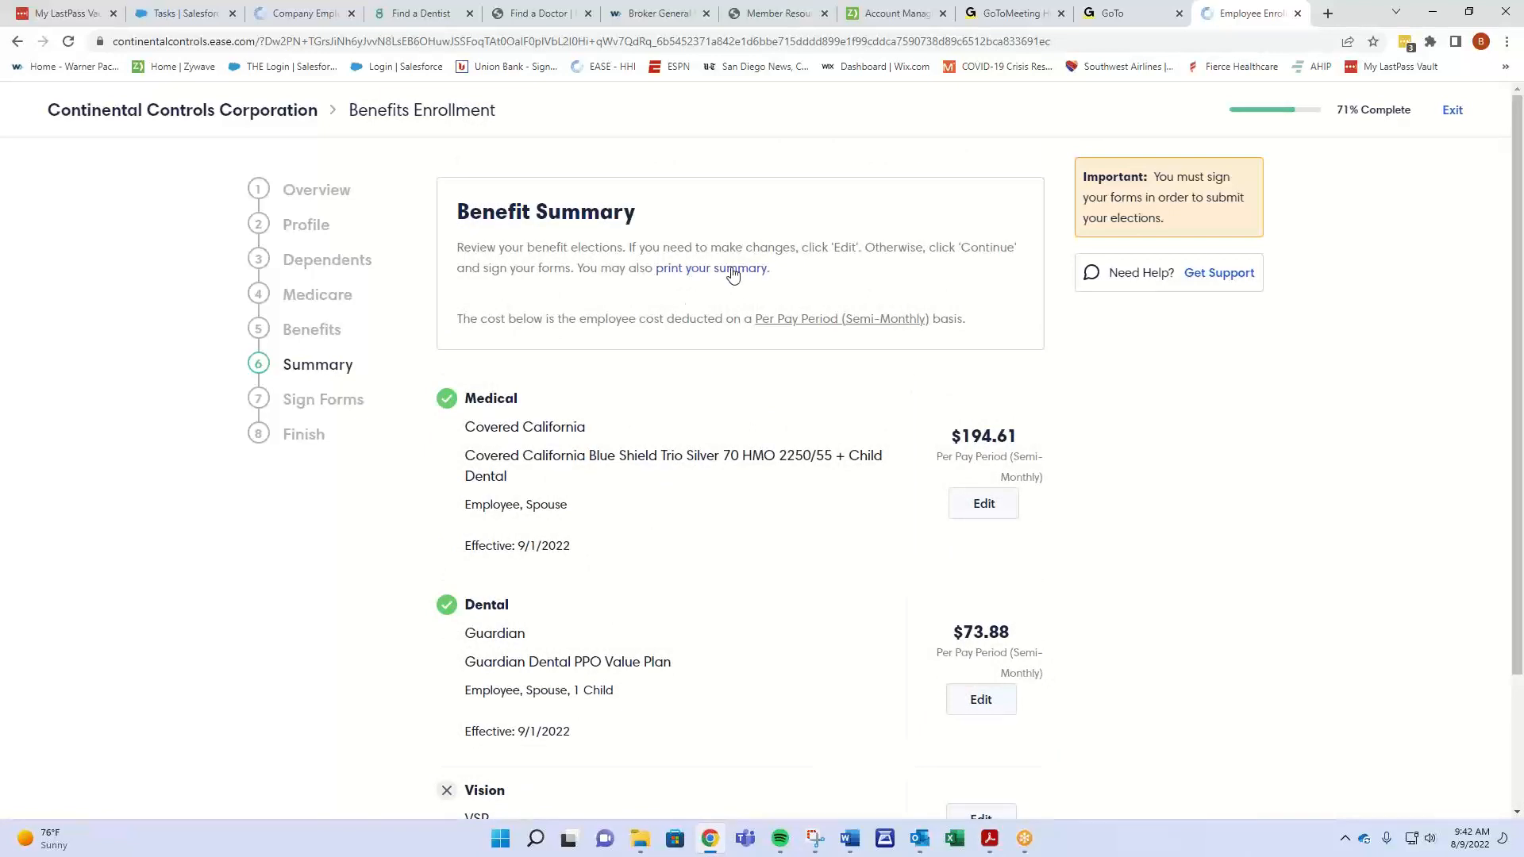
pyautogui.scroll(-2, 729, 292)
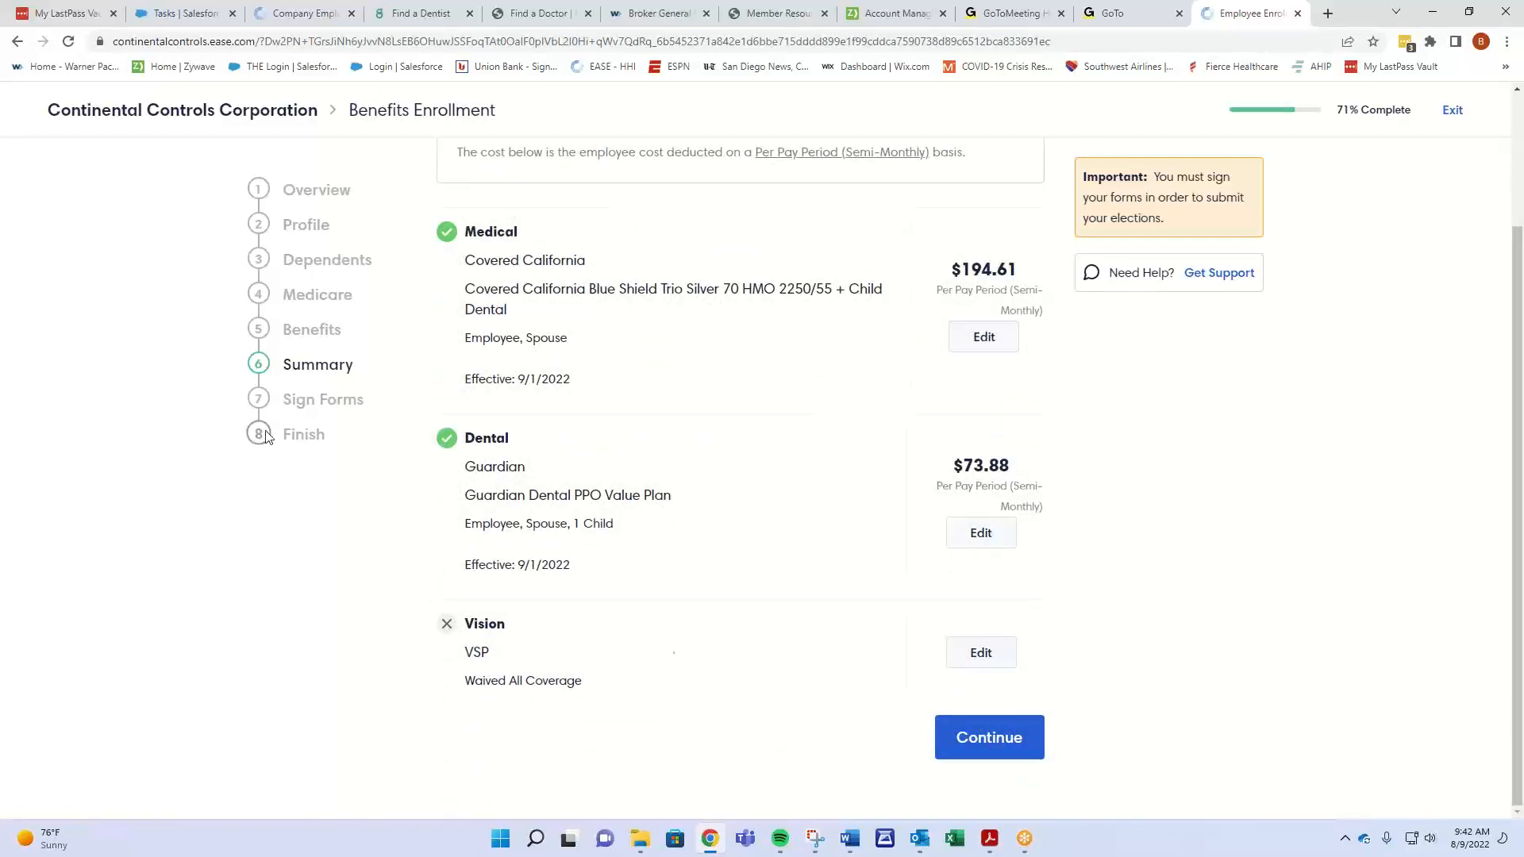
pyautogui.click(992, 741)
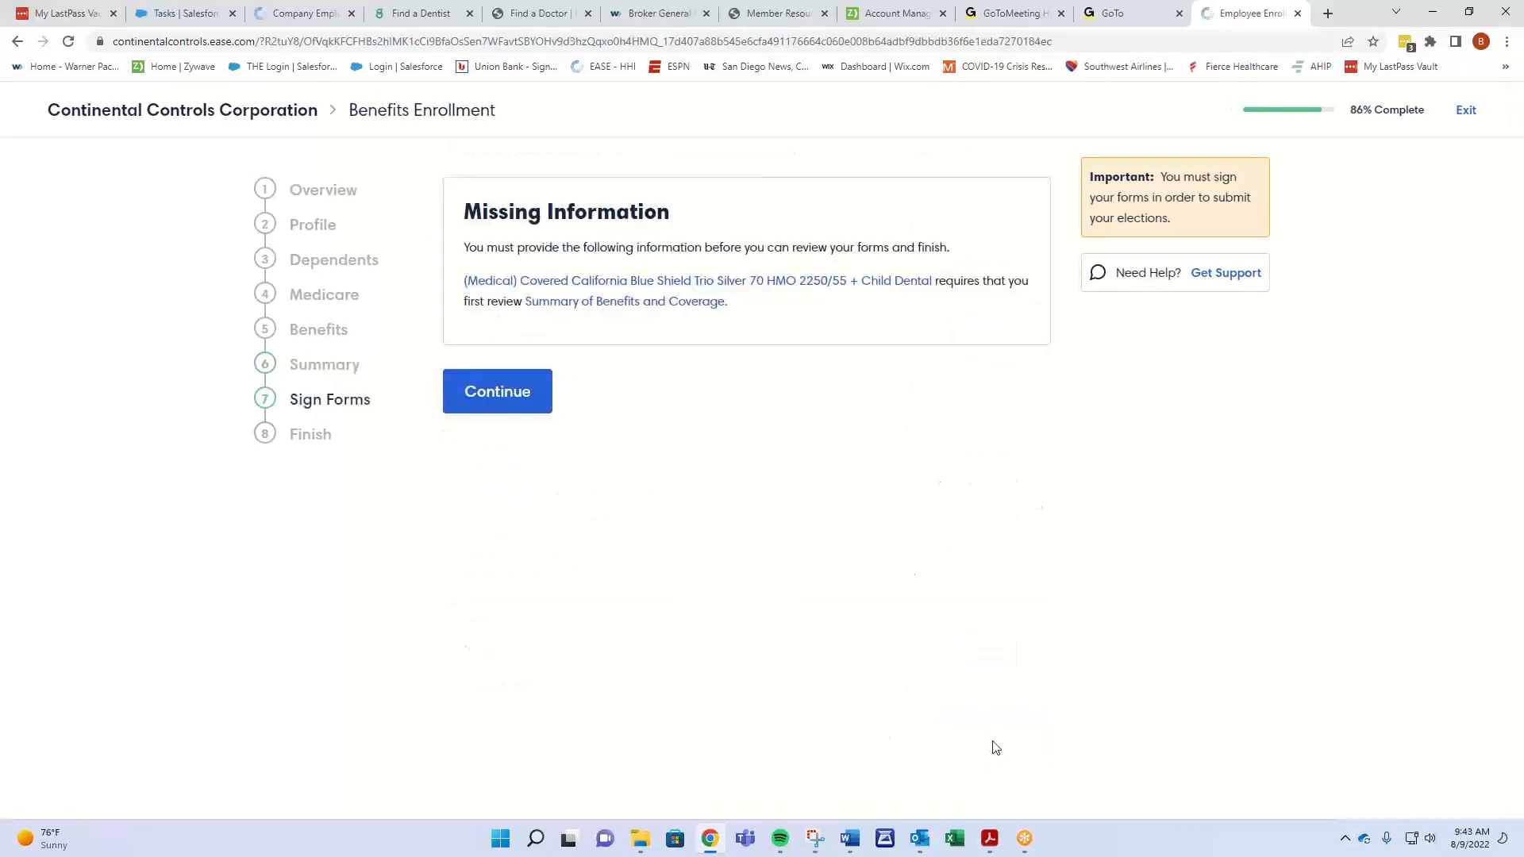
# - View the medical plan's Summary of Benefits and Coverage, then proceed to the Sign Forms page
pyautogui.click(594, 307)
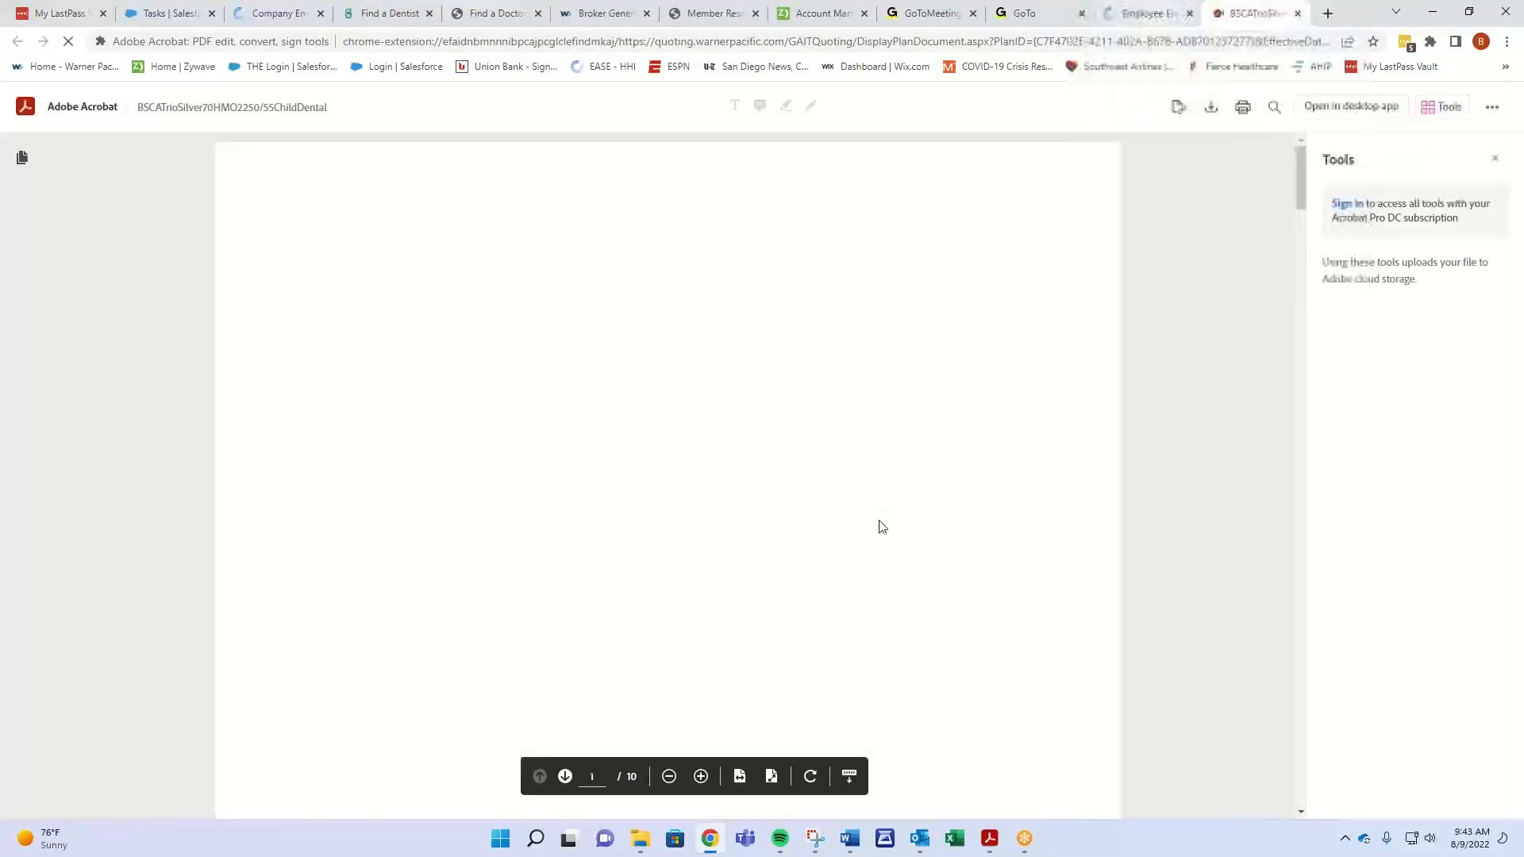
pyautogui.click(1145, 13)
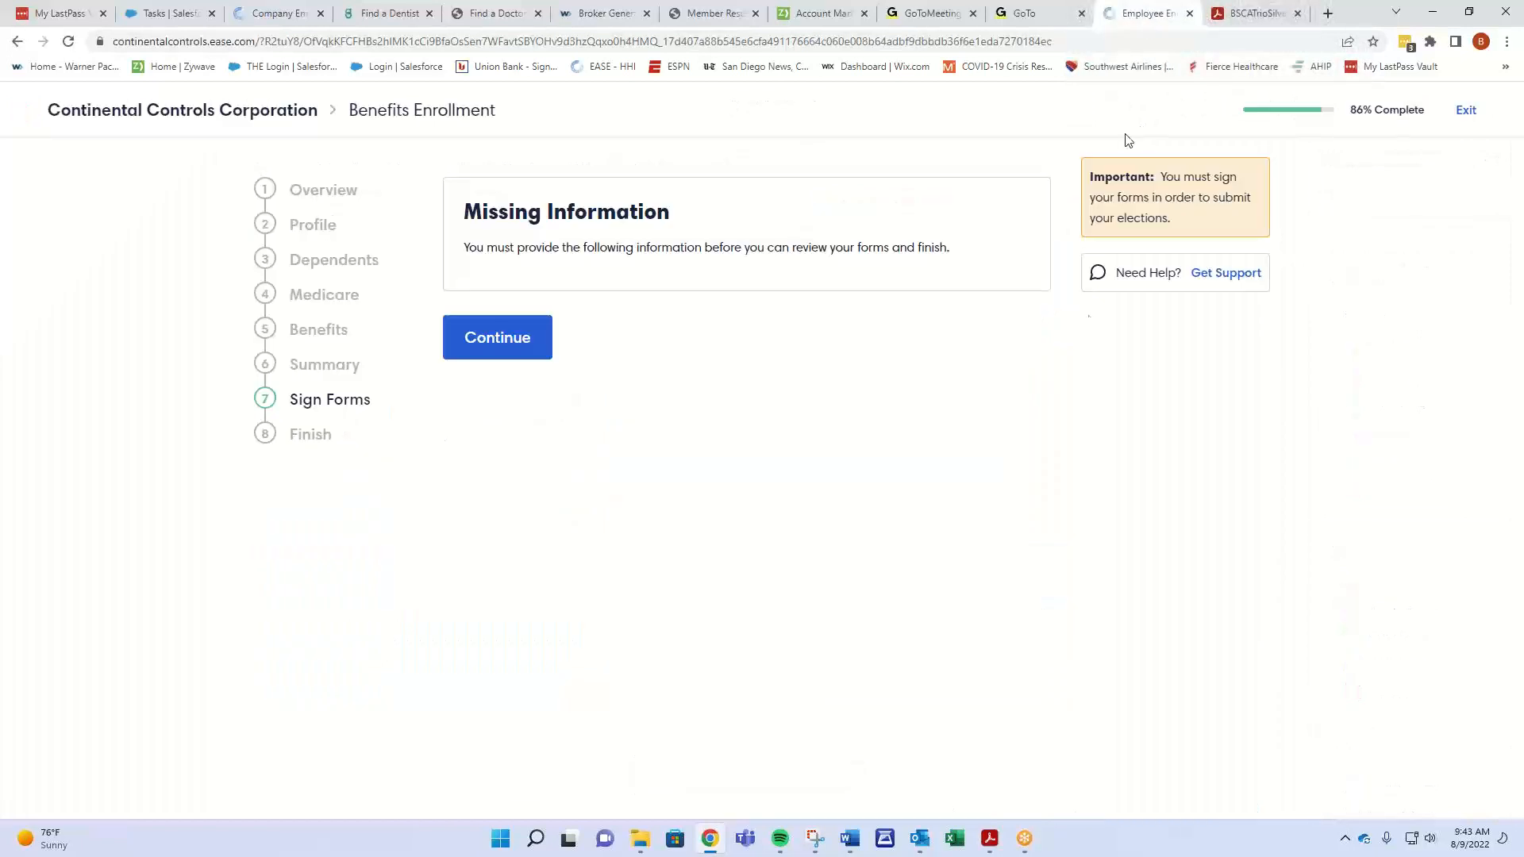
pyautogui.click(498, 349)
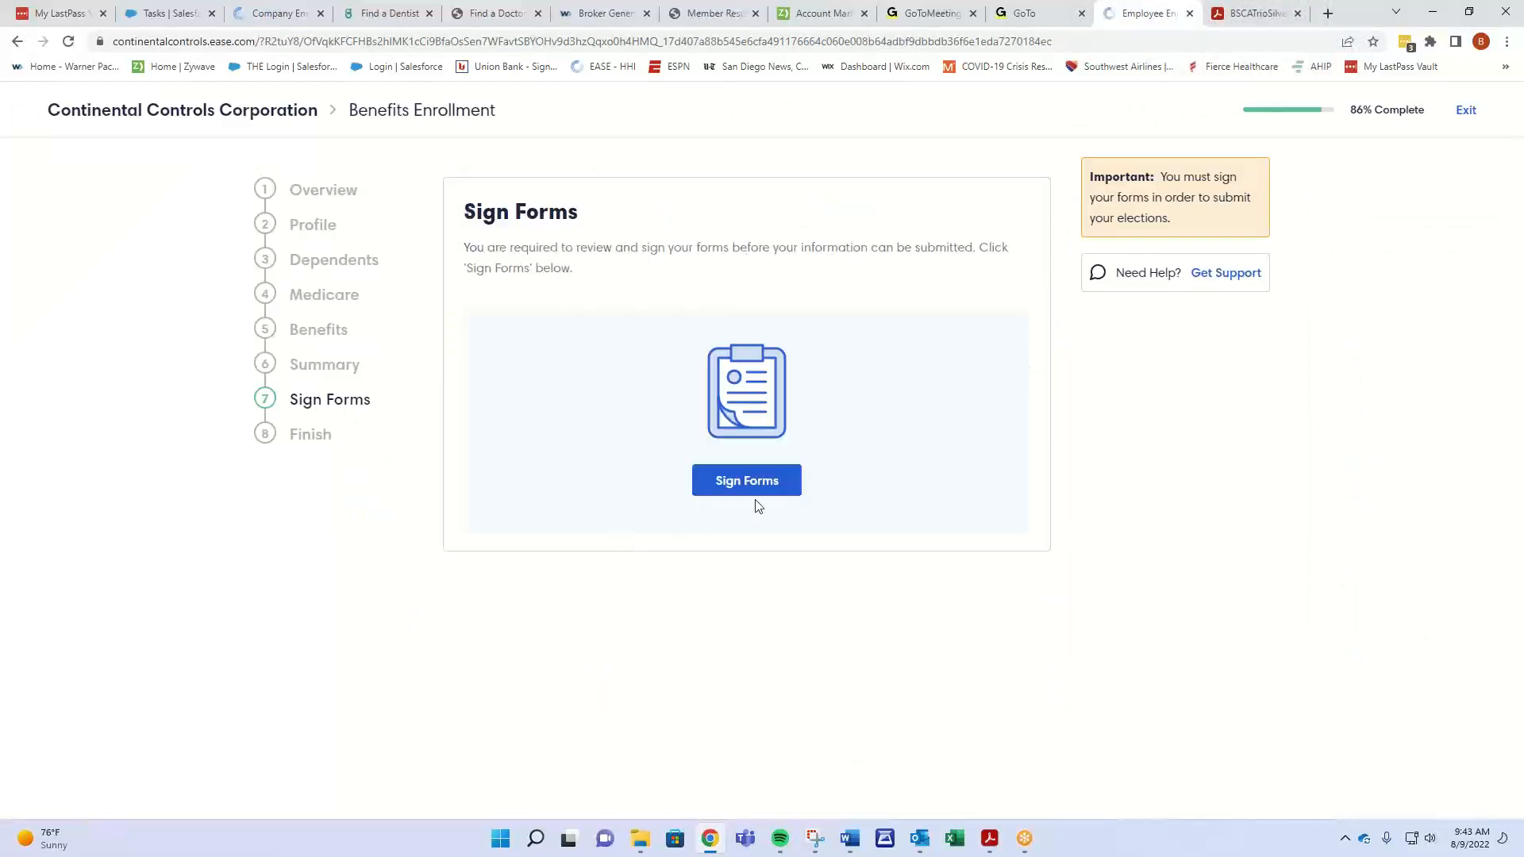
pyautogui.click(758, 492)
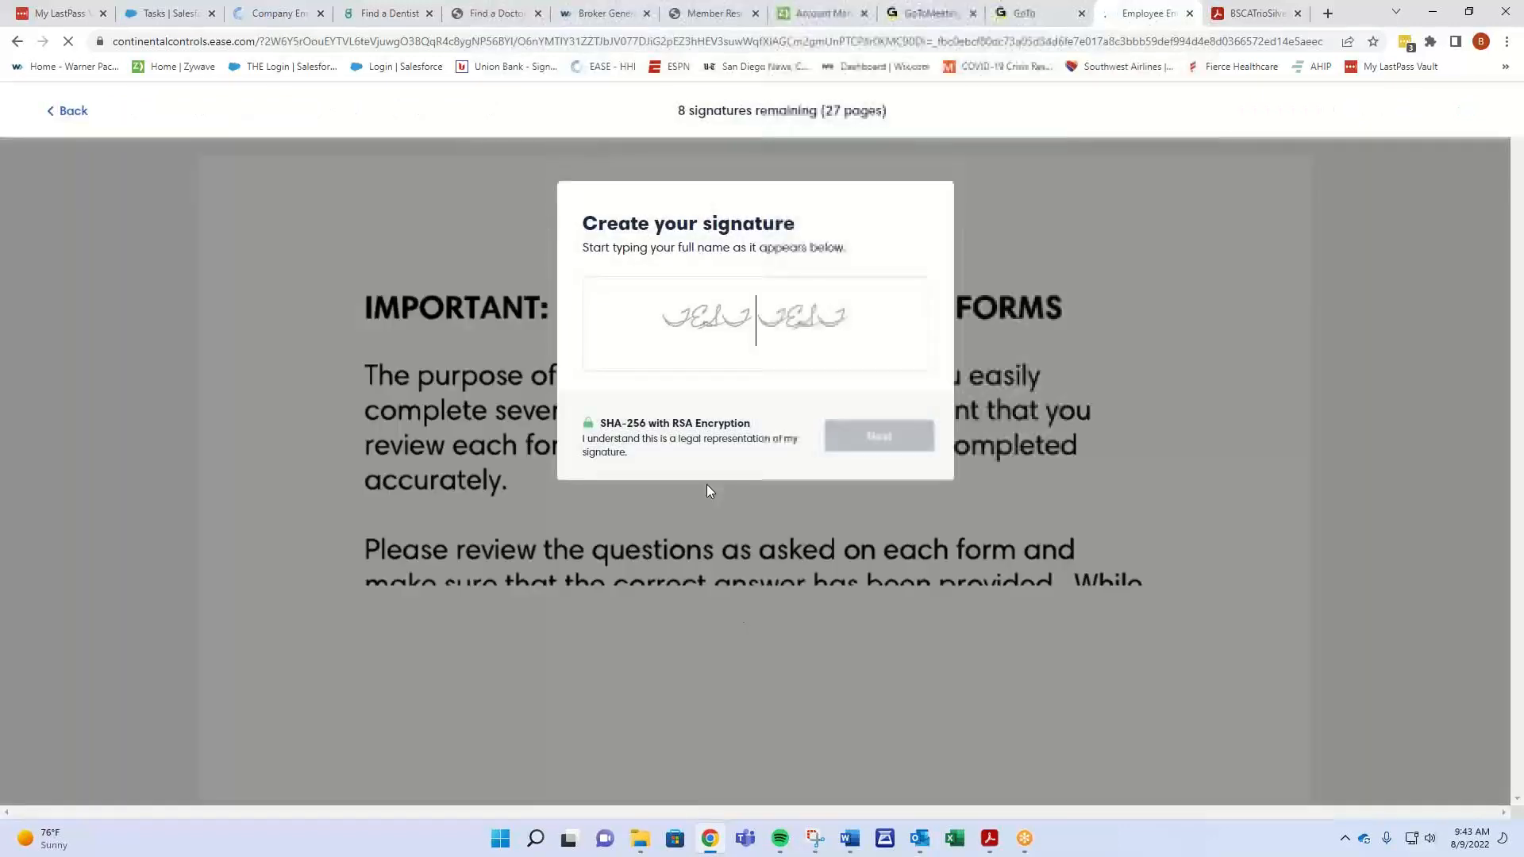
# - Create a typed signature with the signer's name and a hand-drawn signature
pyautogui.write('test')
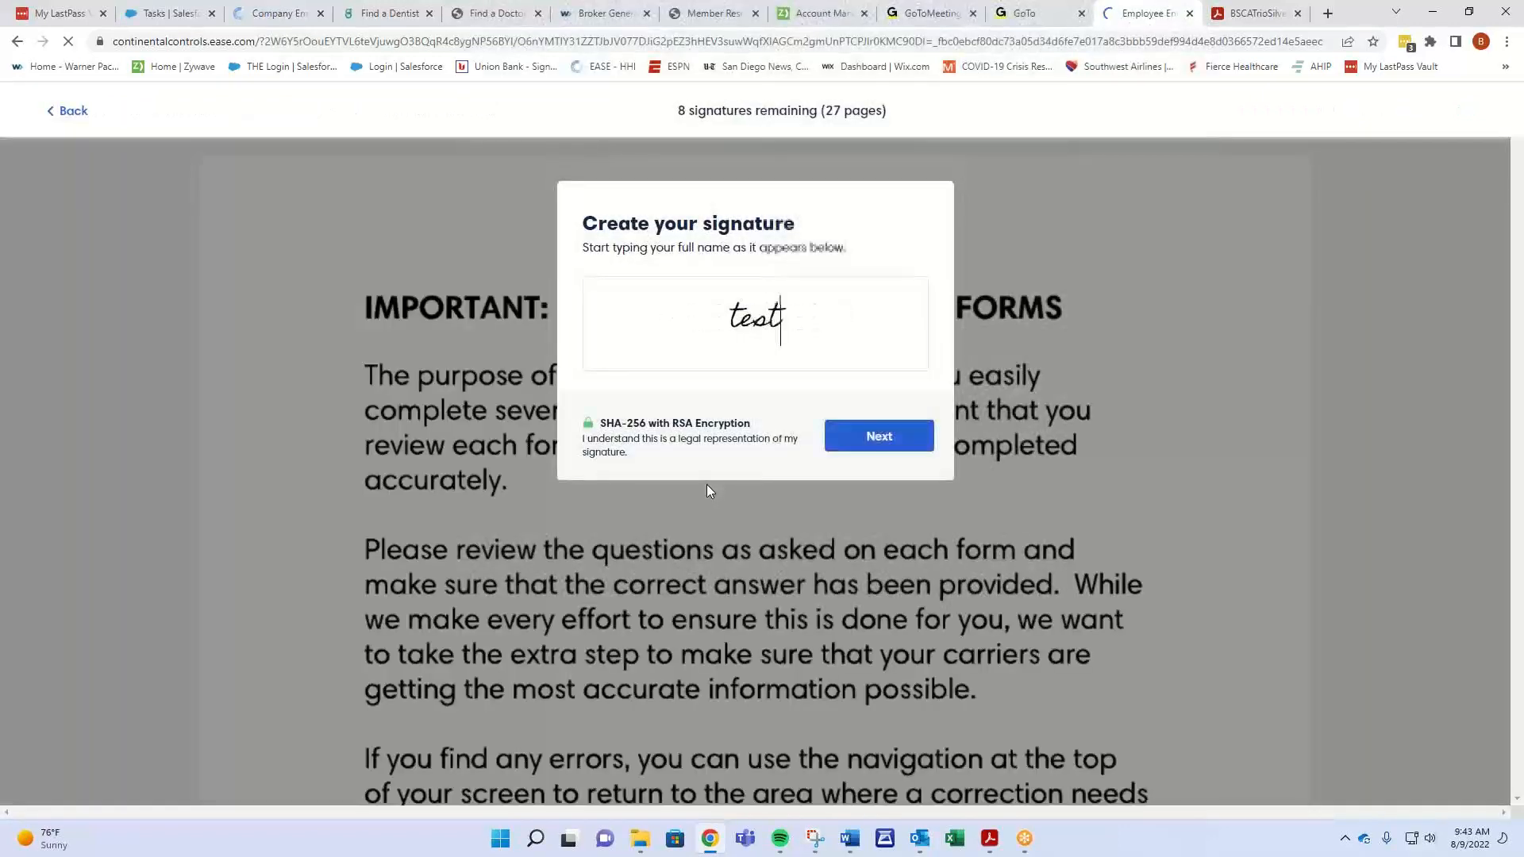
pyautogui.click(865, 450)
pyautogui.moveTo(636, 357); pyautogui.dragTo(905, 313)
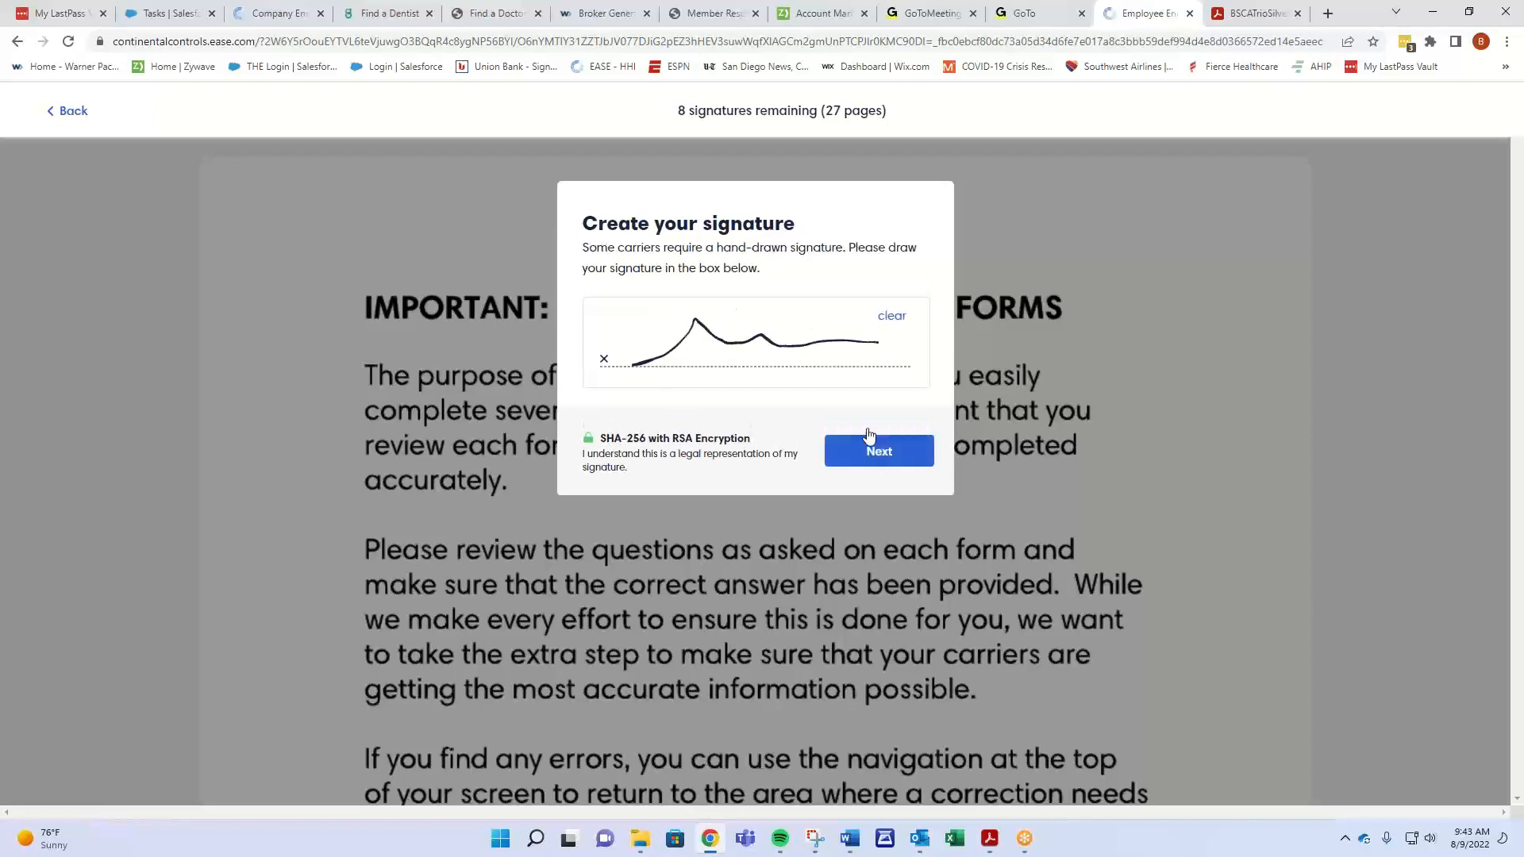
pyautogui.click(877, 451)
pyautogui.click(860, 490)
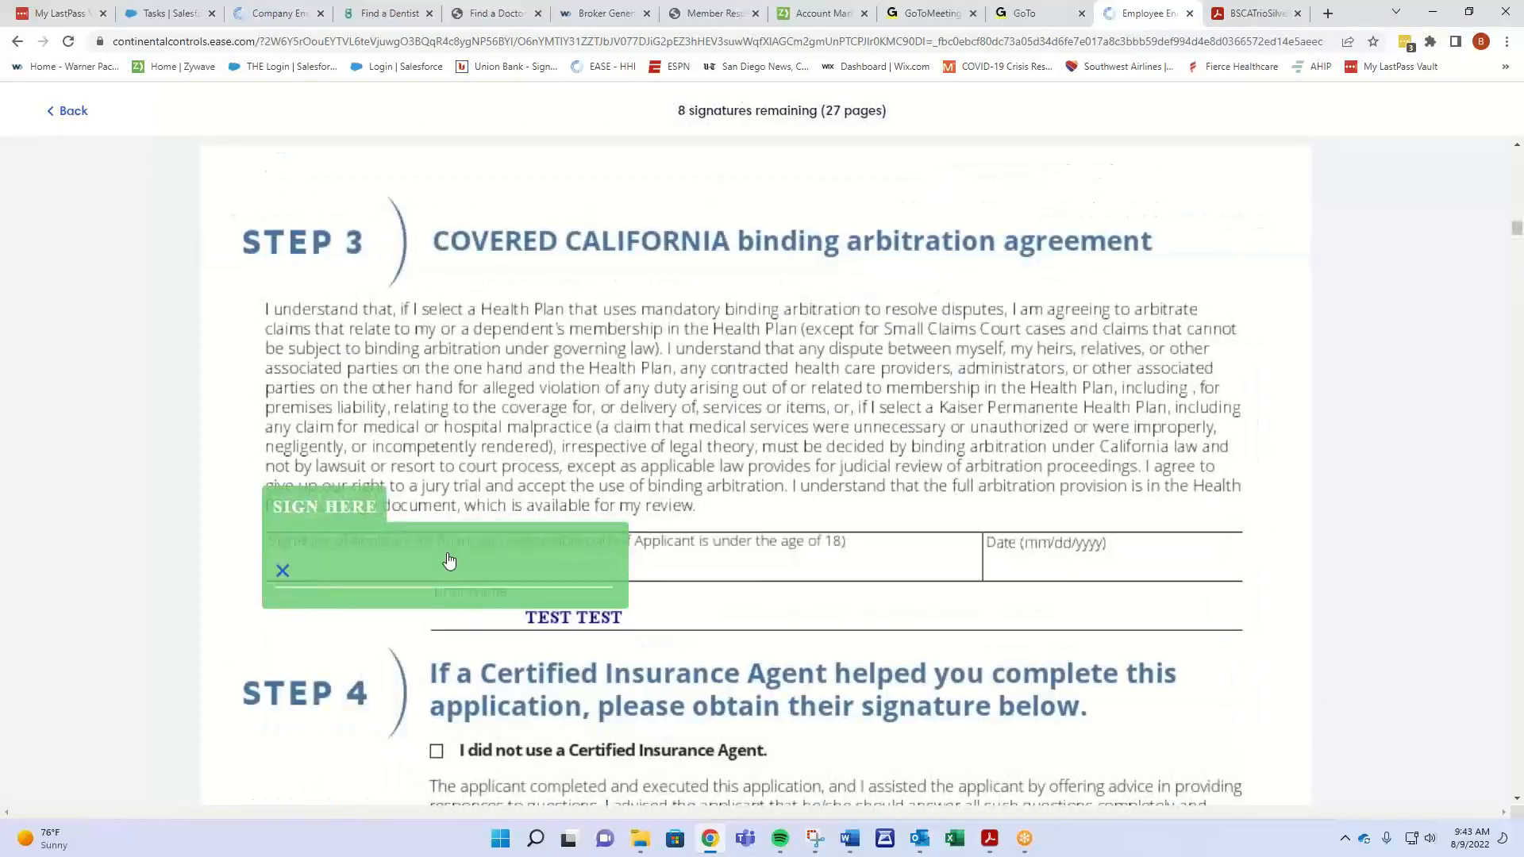
# - Sign all eight signature spots, including arbitration, medical and dental forms, and finish signing
pyautogui.click(447, 564)
pyautogui.click(447, 564)
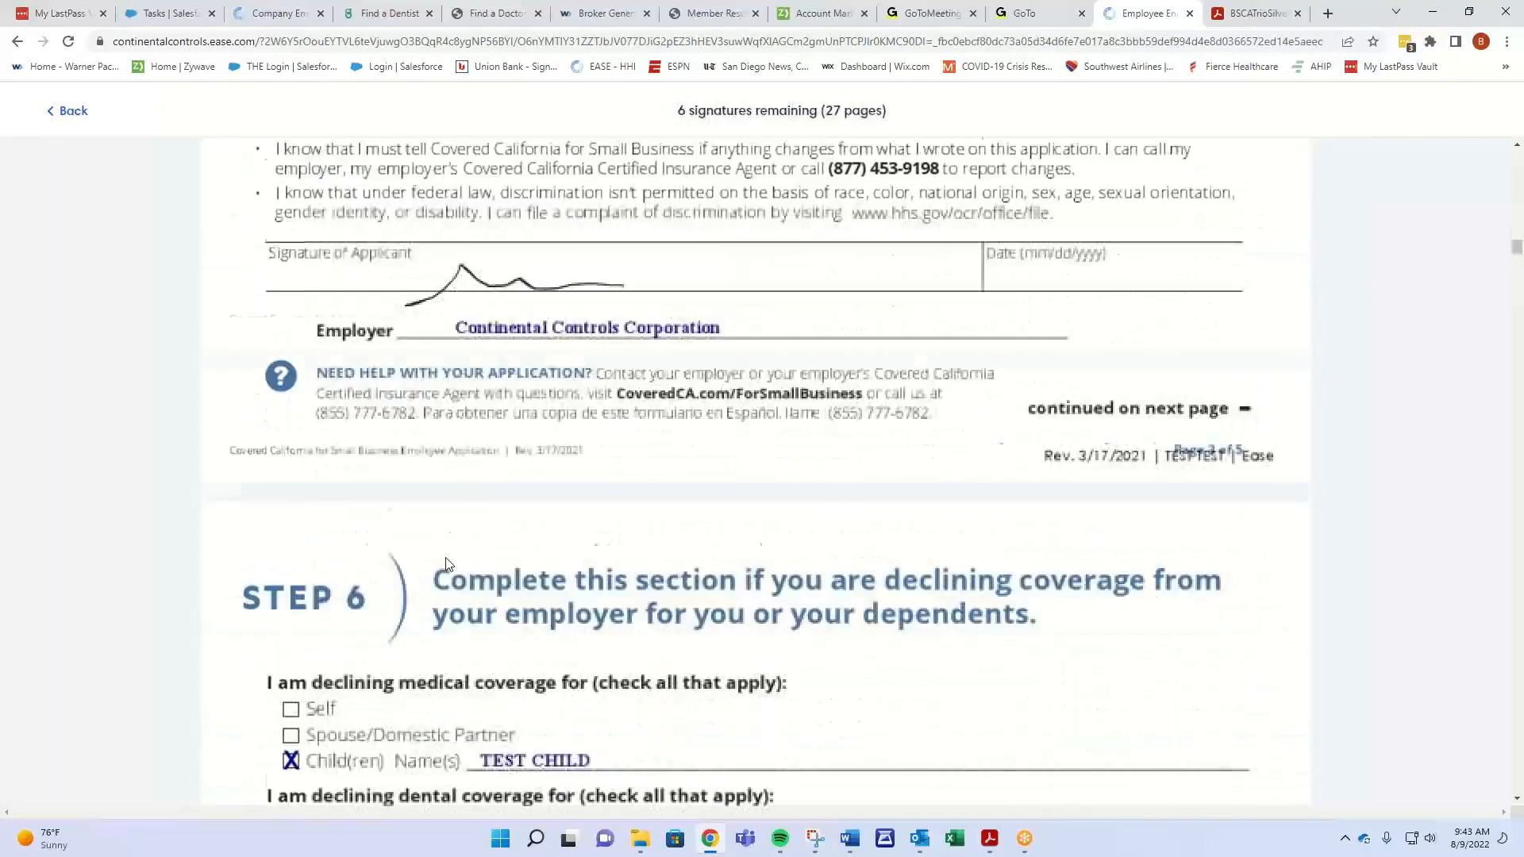
pyautogui.click(447, 565)
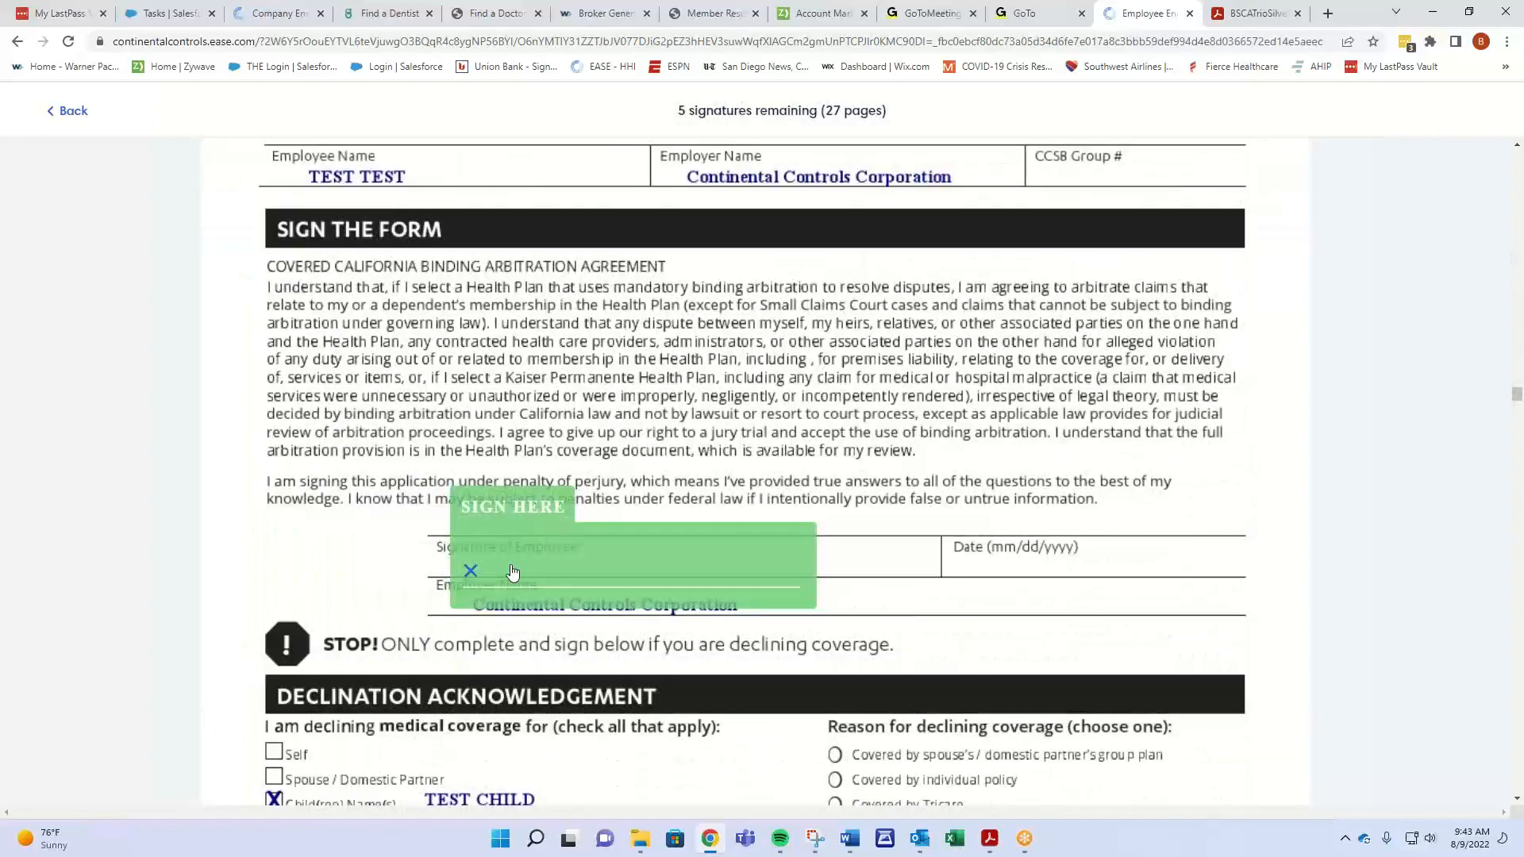
pyautogui.click(512, 565)
pyautogui.click(514, 581)
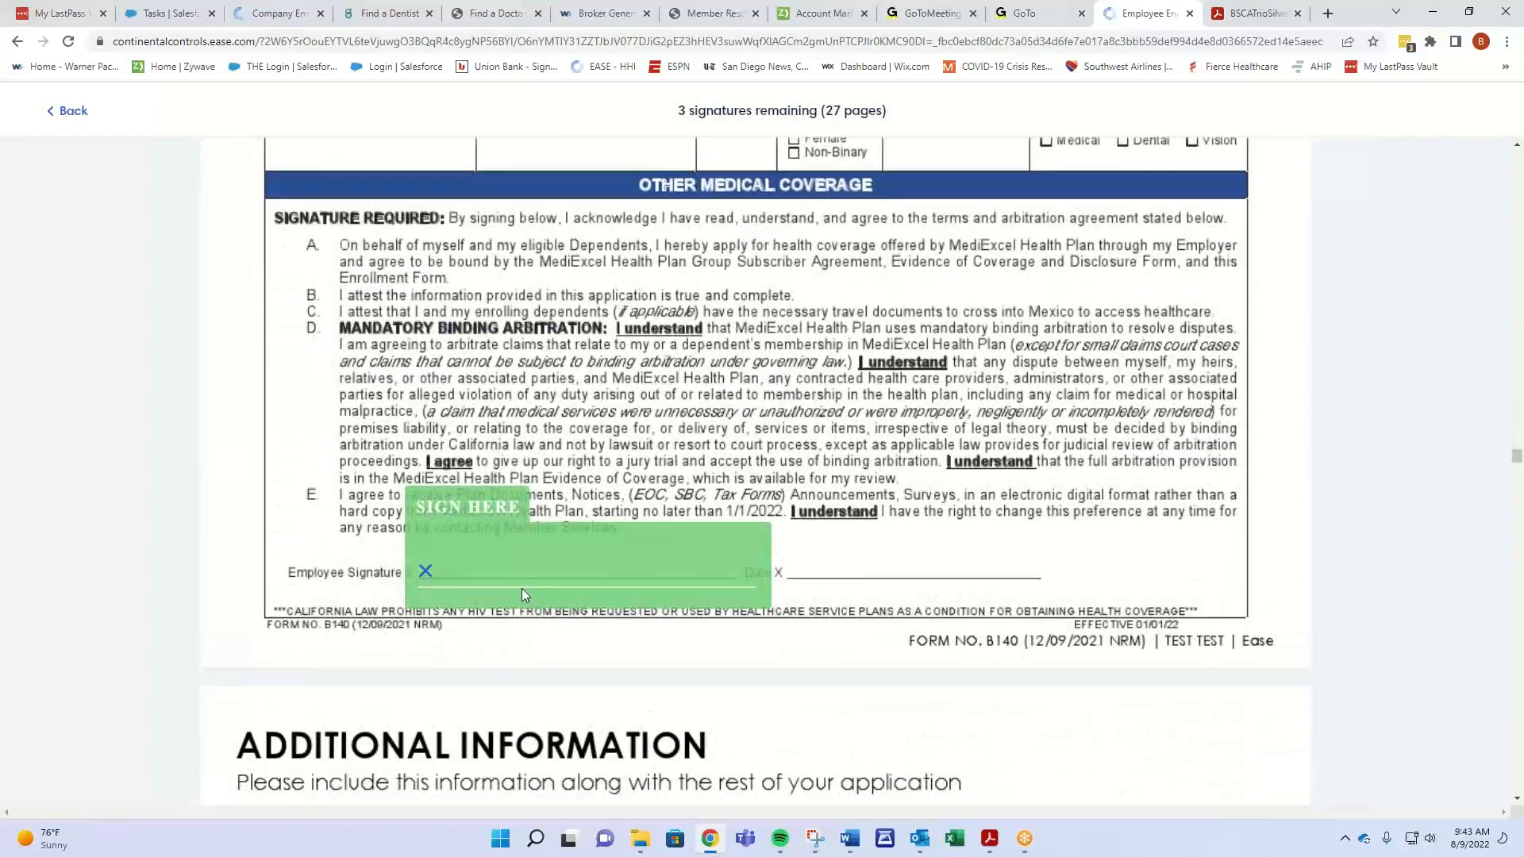
pyautogui.click(521, 588)
pyautogui.click(523, 595)
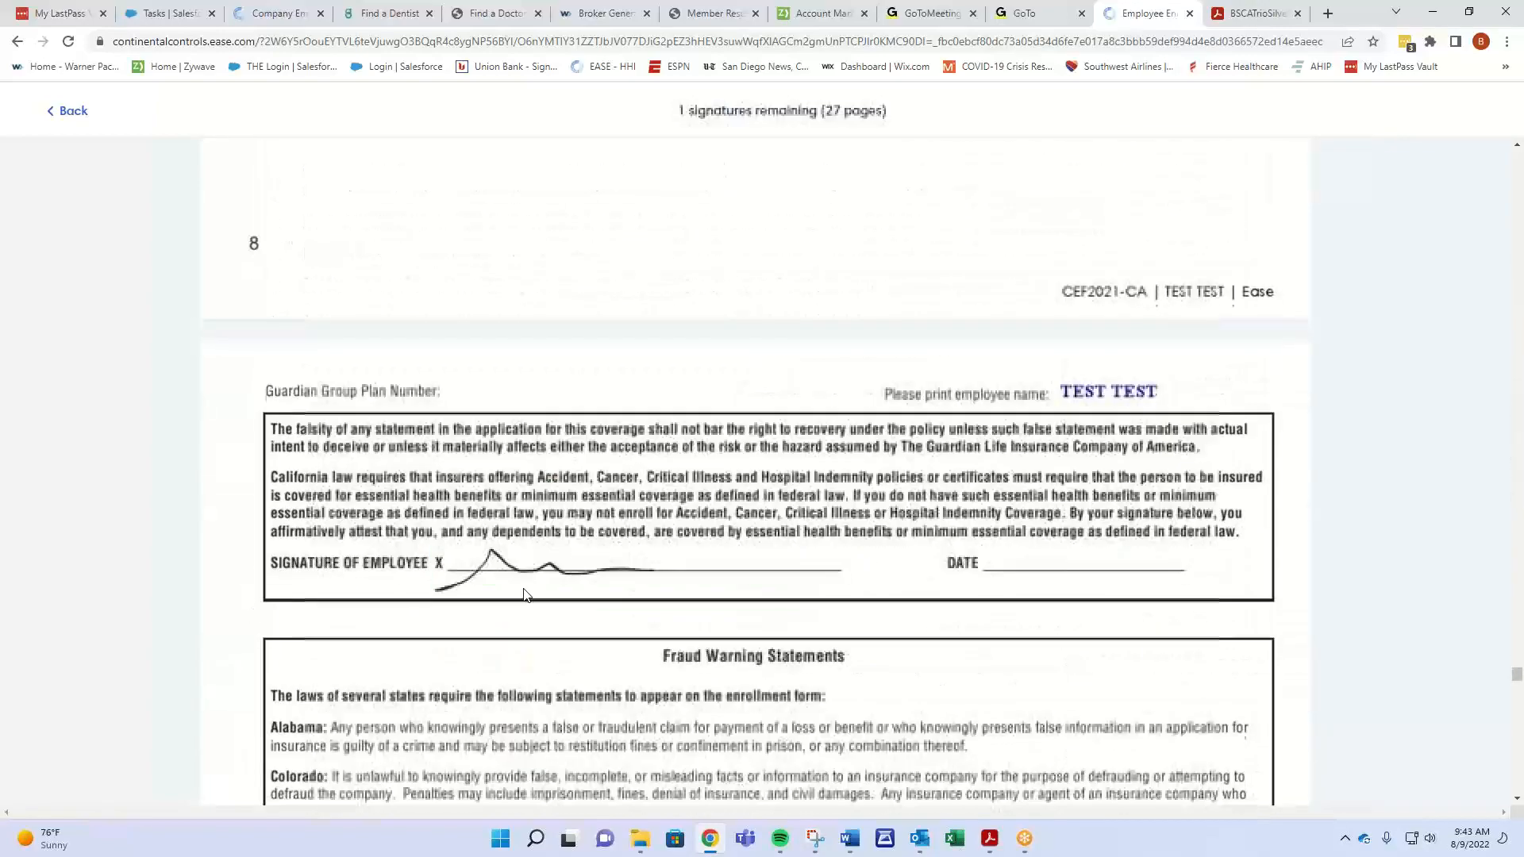
pyautogui.click(525, 595)
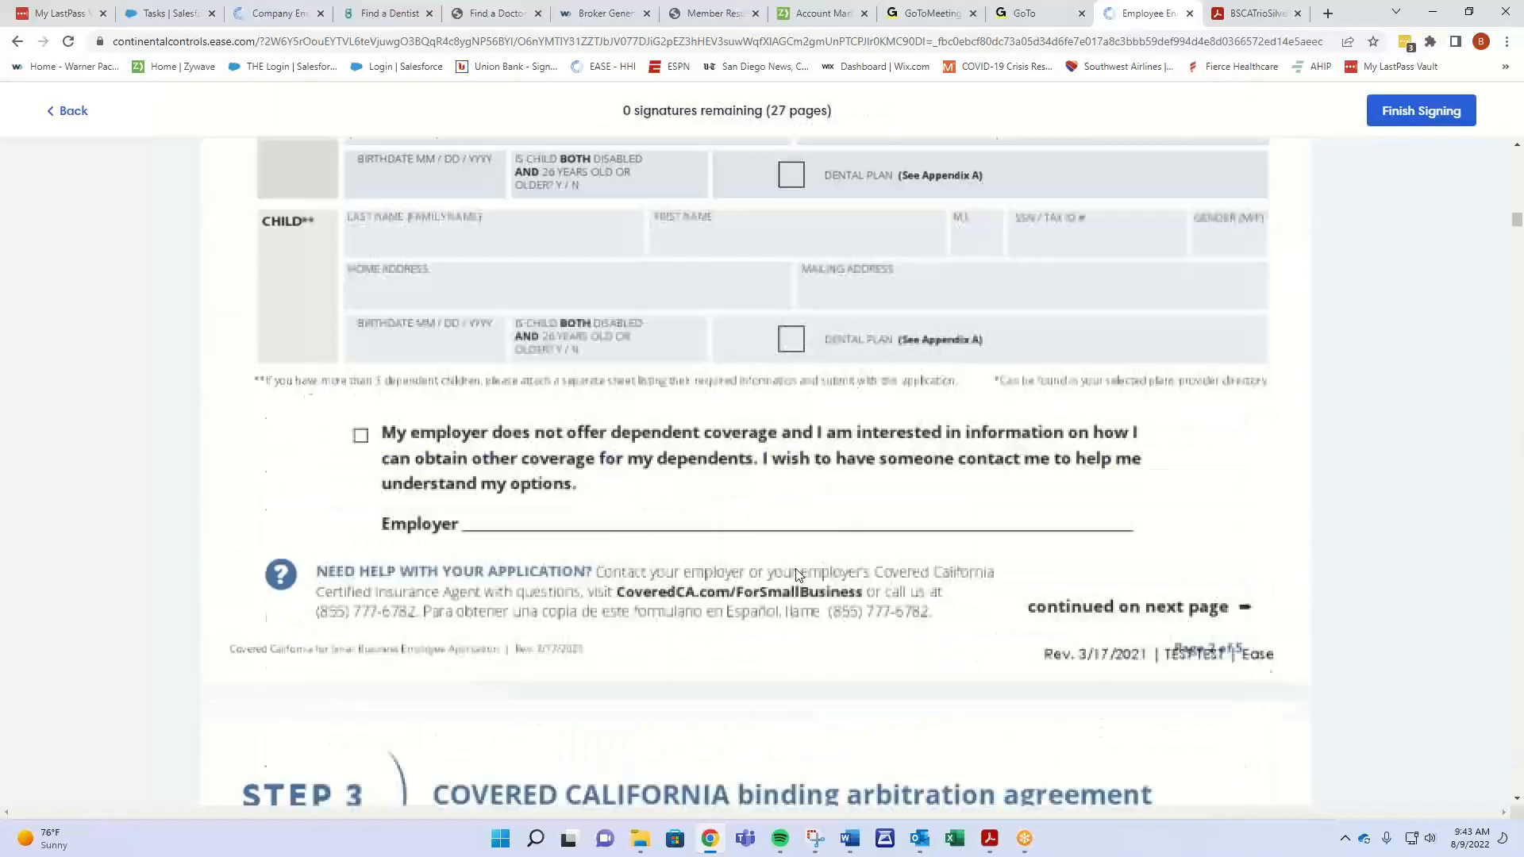
pyautogui.scroll(-15, 740, 365)
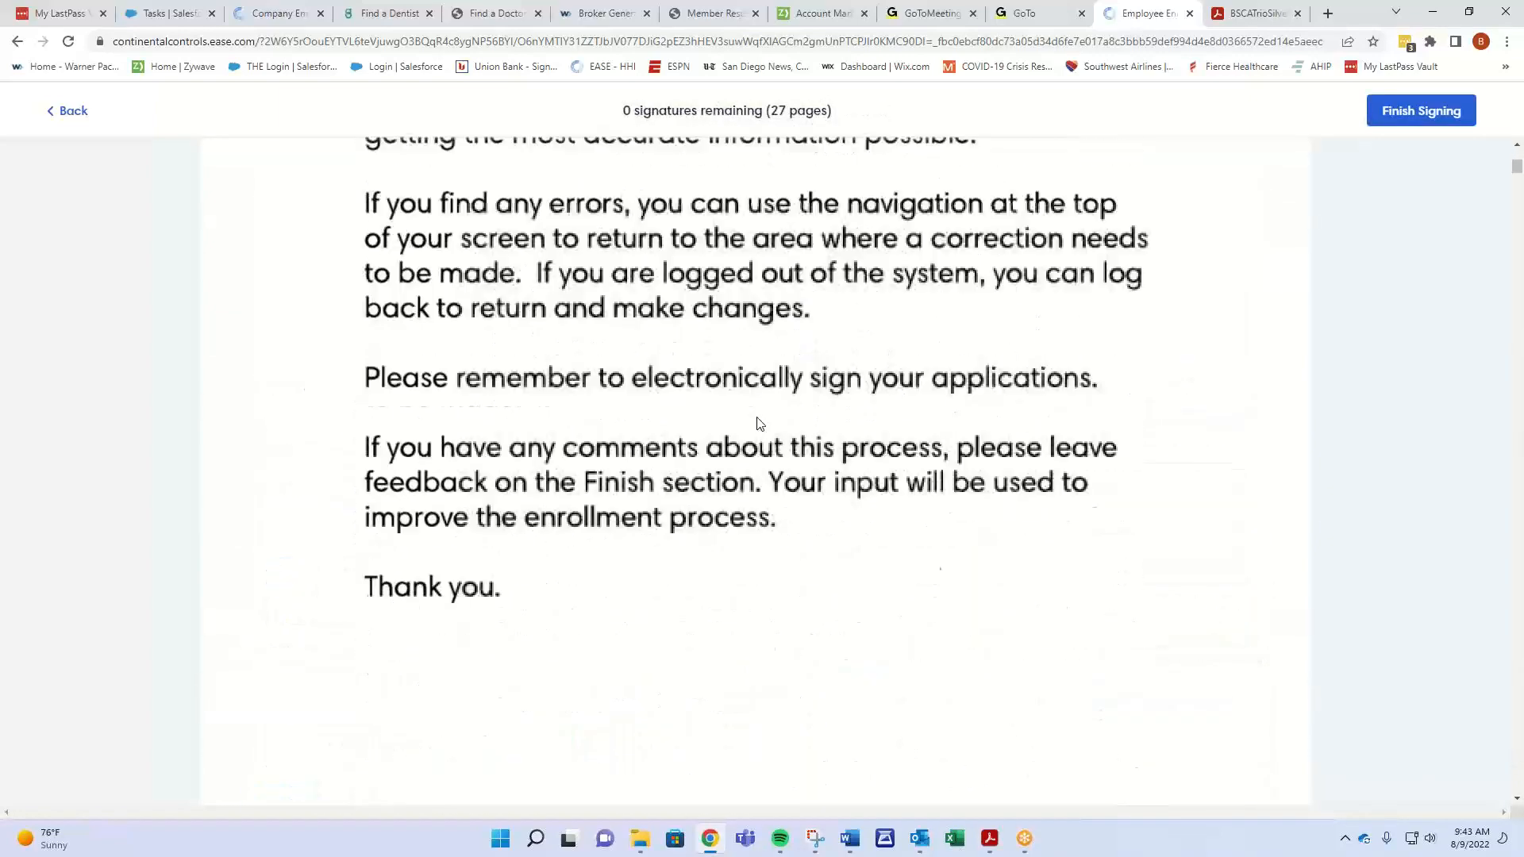
pyautogui.scroll(-6, 774, 426)
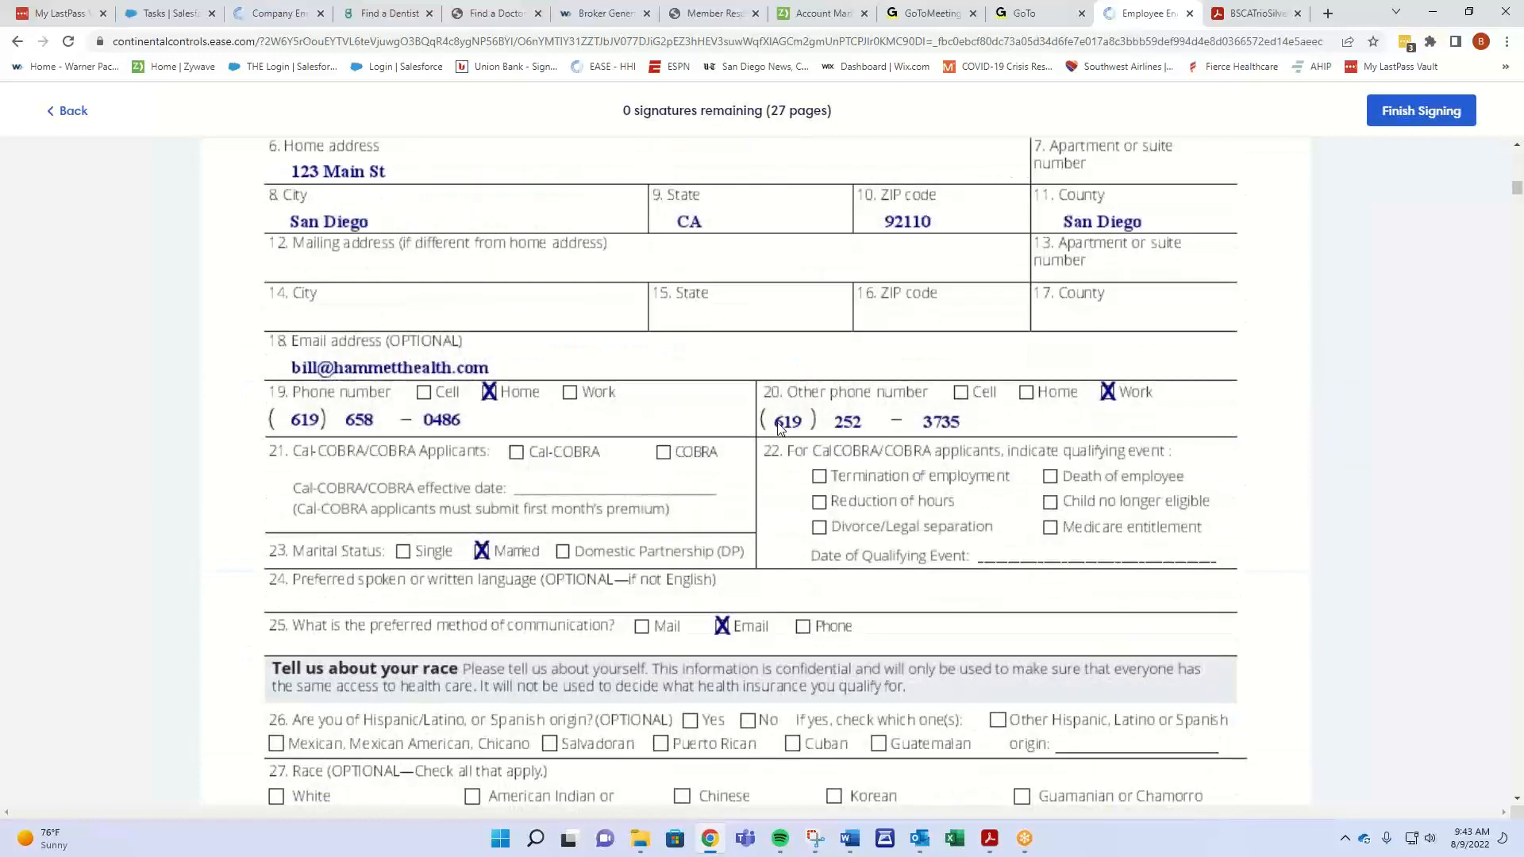
pyautogui.scroll(10, 997, 265)
pyautogui.click(1402, 112)
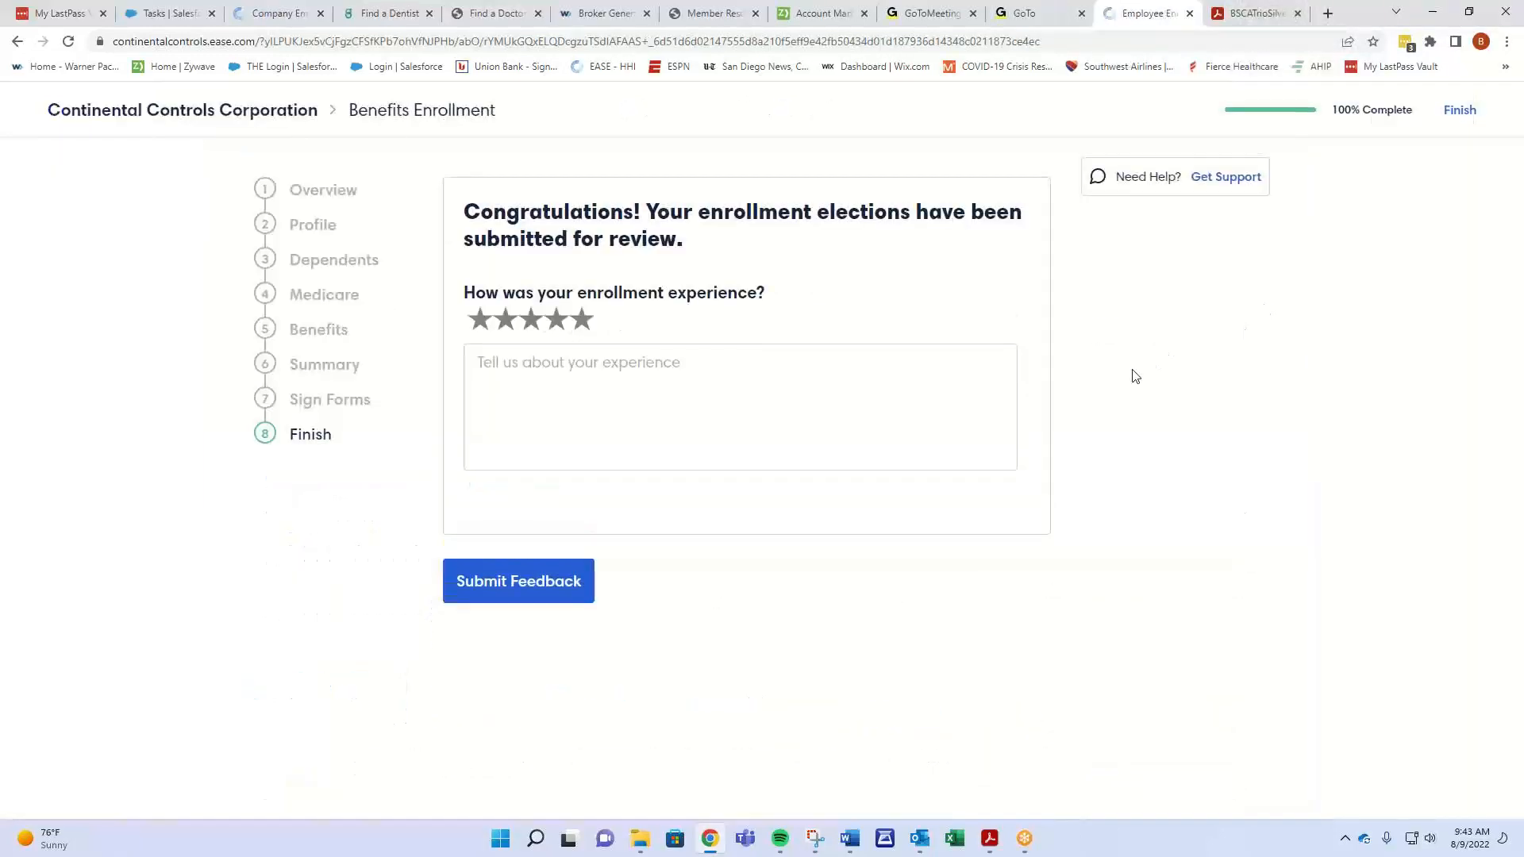
# - Finish the submitted enrollment, then switch to Outlook to view Ease's submission confirmation email
pyautogui.click(1465, 112)
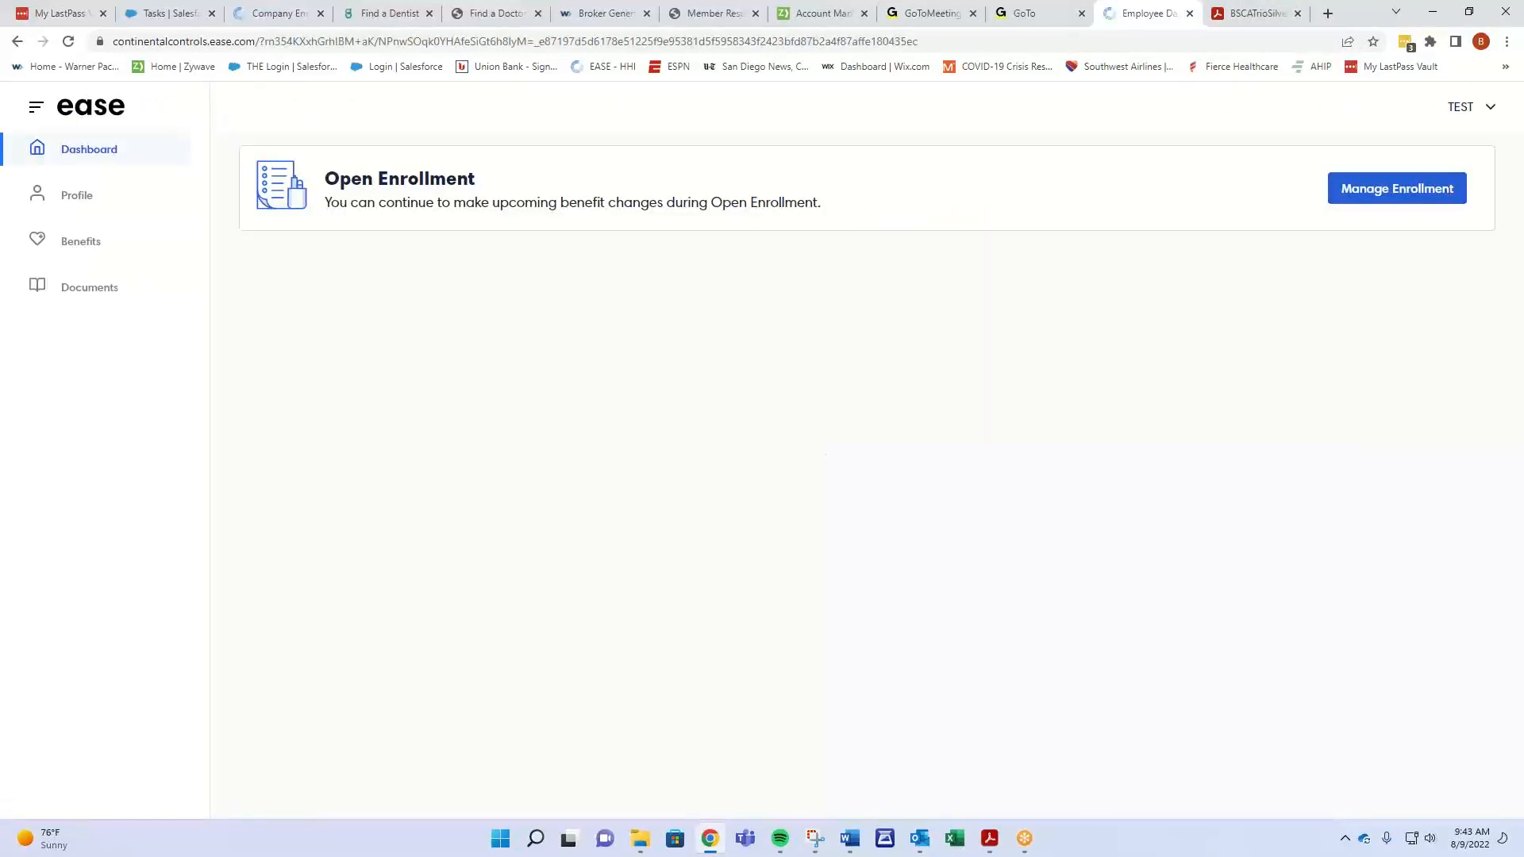
pyautogui.hotkey('alt', 'Tab')
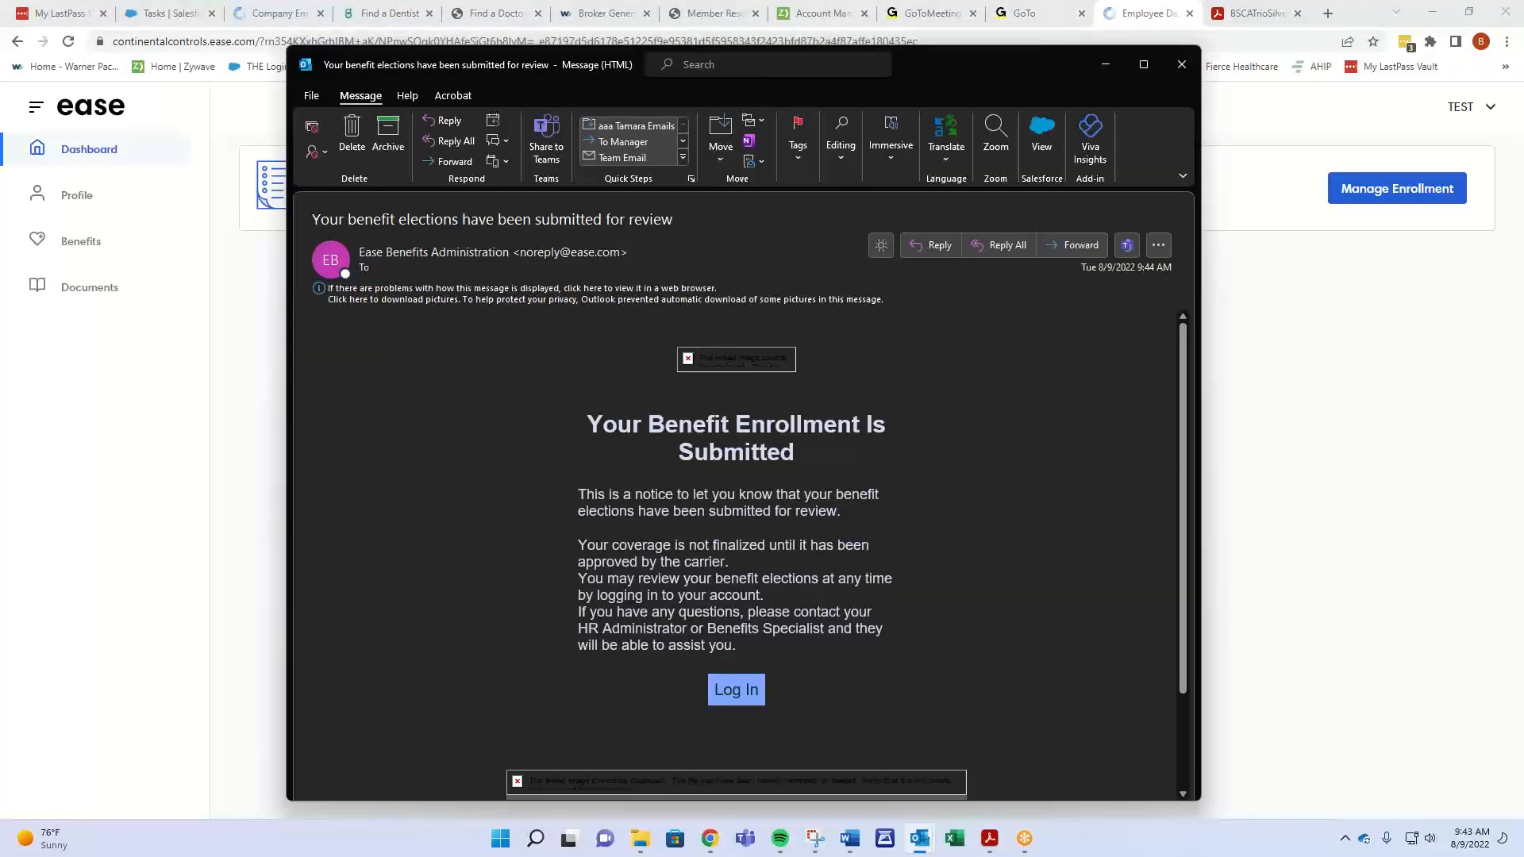